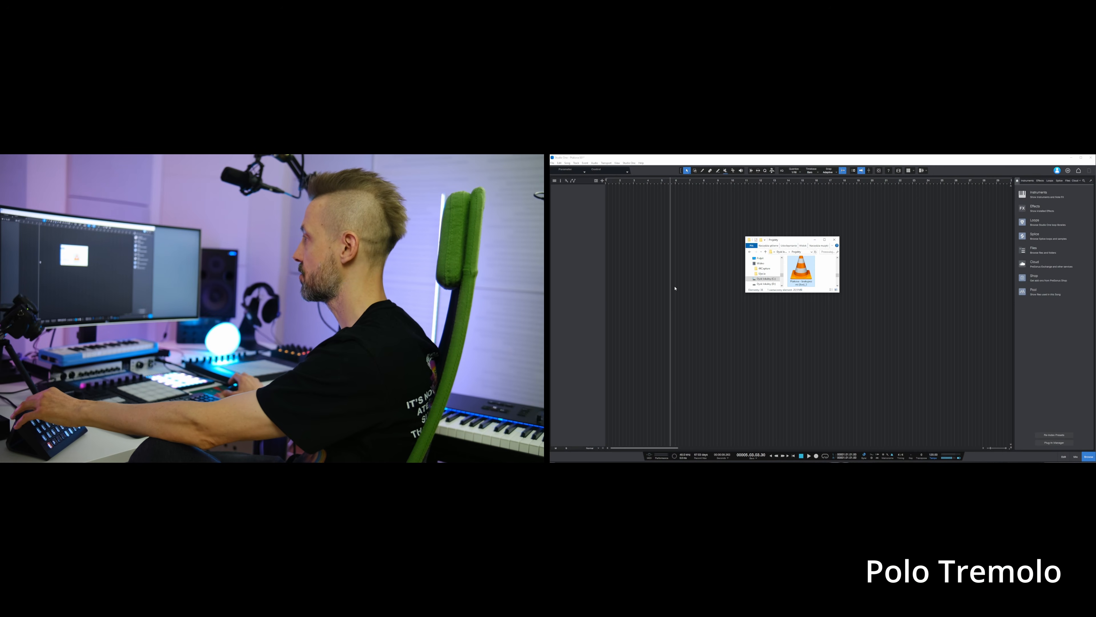
- Import the audio file "Ptakova - brakujesz mi (live)_3" from the Projekty folder into the song and enlarge its track for a clear waveform
{"action": "left_click_drag", "start_coordinate": [675, 288], "coordinate": [633, 196]}
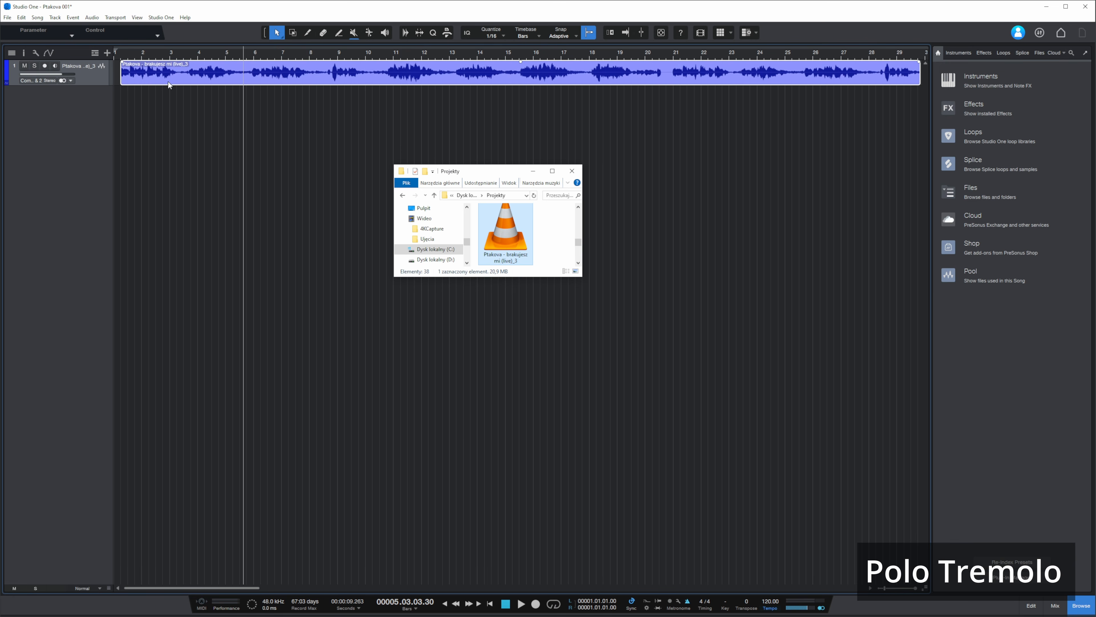
{"action": "left_click", "coordinate": [162, 74]}
{"action": "key", "text": "z"}
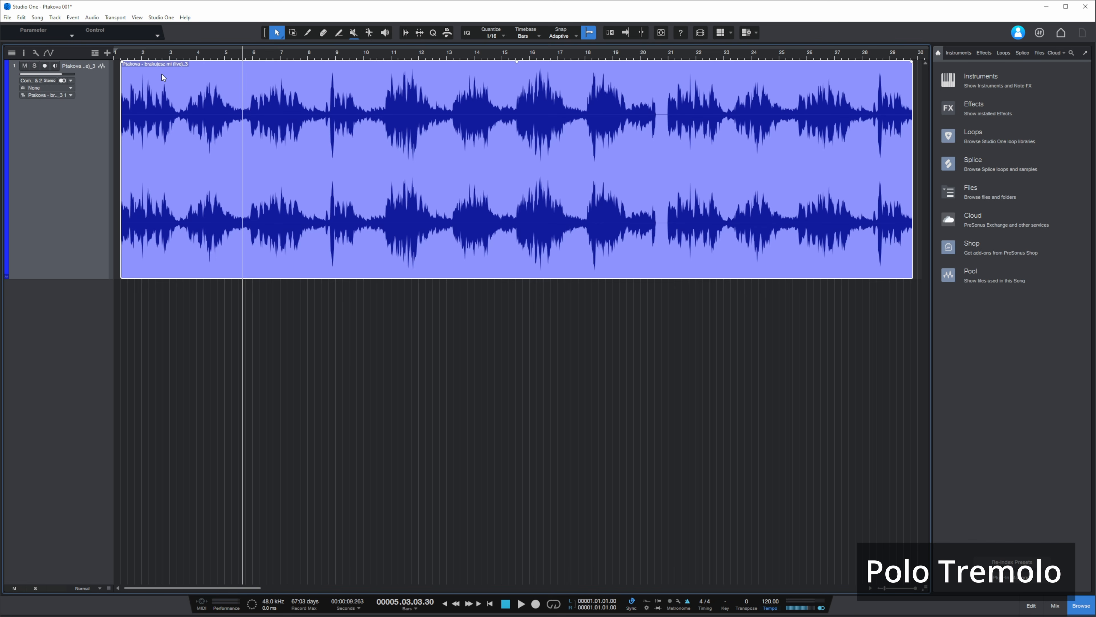
{"action": "key", "text": "z"}
{"action": "key", "text": "z"}
- Detect the tempo of the imported audio event and show the Tempo track above the arrangement
{"action": "right_click", "coordinate": [184, 150]}
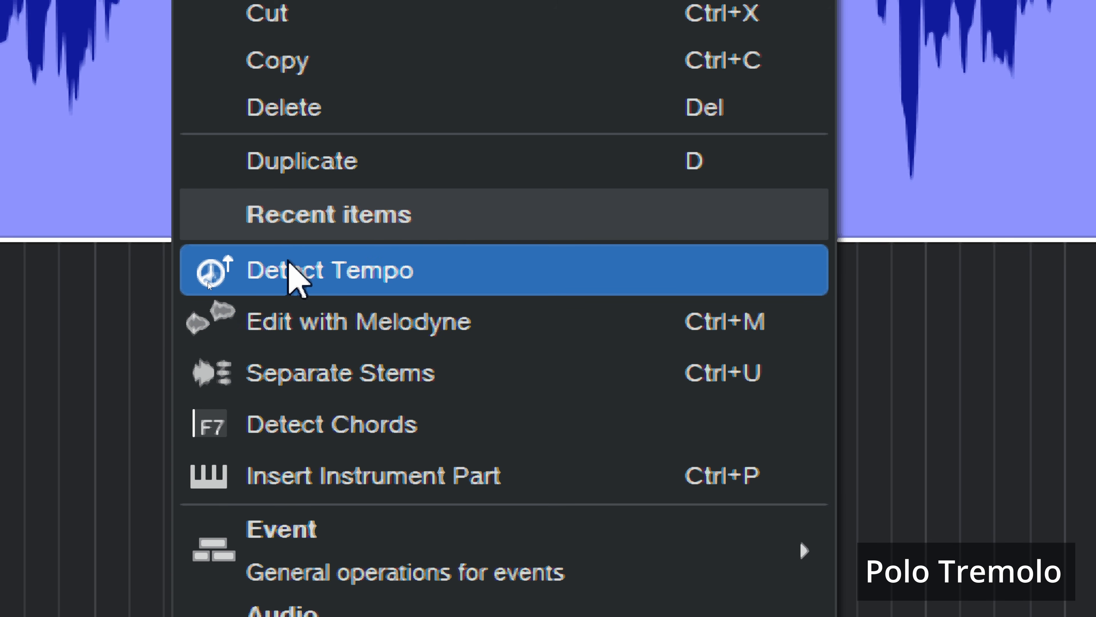
{"action": "left_click", "coordinate": [287, 358]}
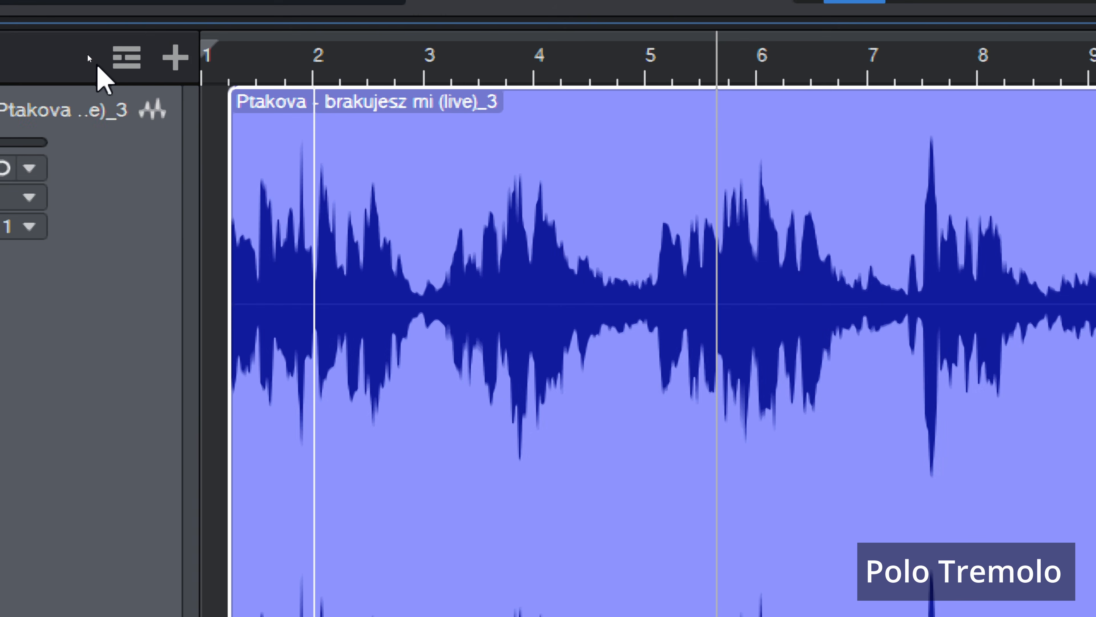
{"action": "left_click", "coordinate": [95, 52]}
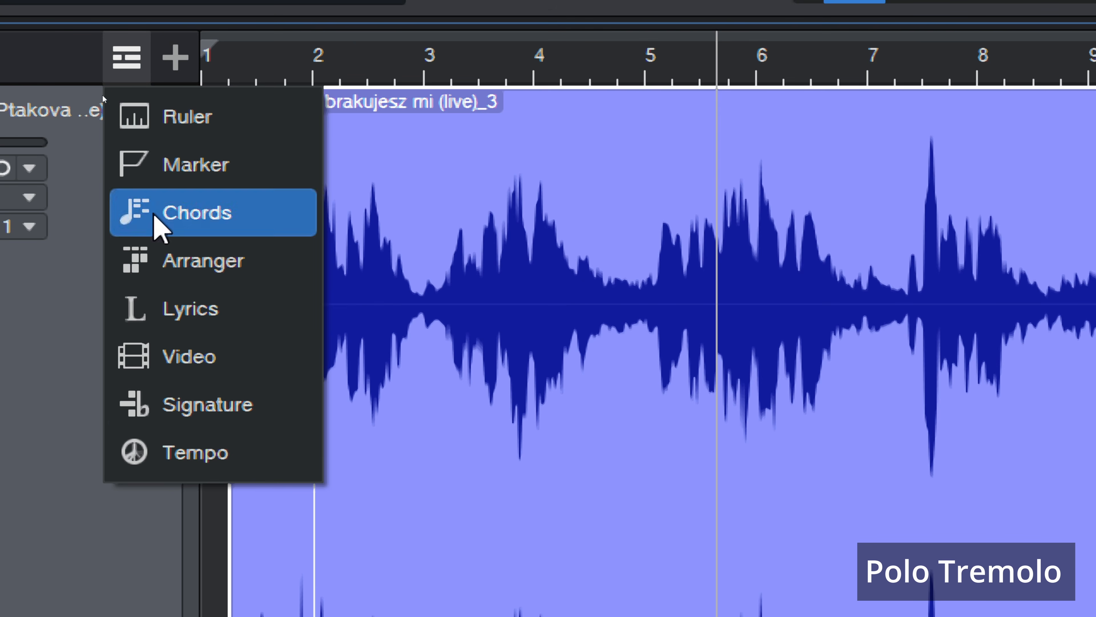
{"action": "left_click", "coordinate": [107, 153]}
- Apply the audio event's detected tempo to the Tempo track and play the song to check the timing
{"action": "left_click_drag", "start_coordinate": [362, 387], "coordinate": [383, 116]}
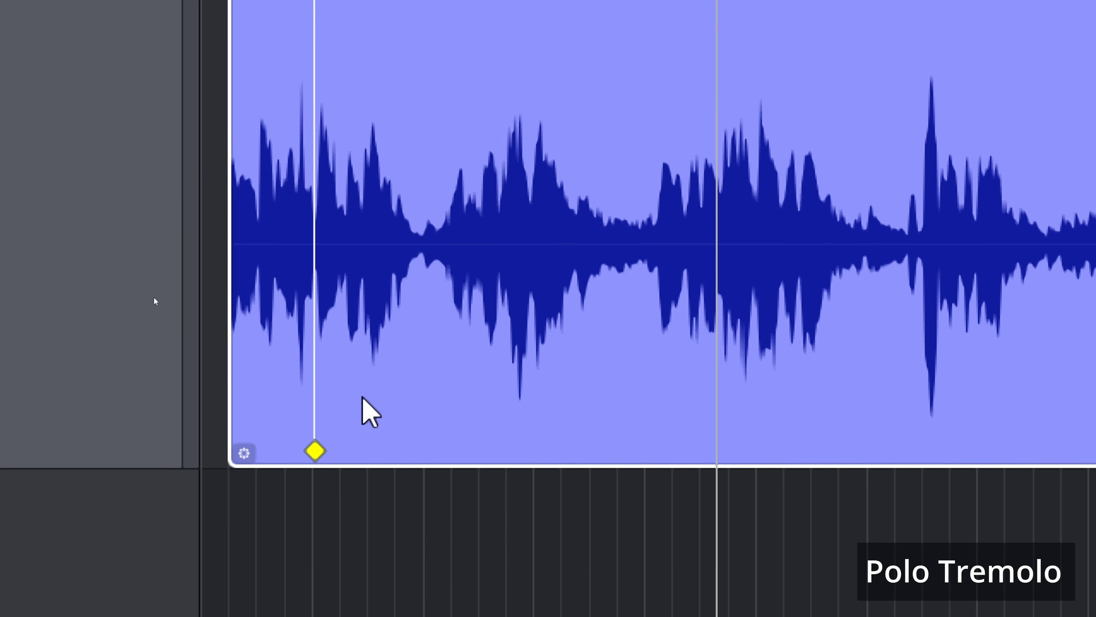
{"action": "left_click_drag", "start_coordinate": [363, 397], "coordinate": [384, 380]}
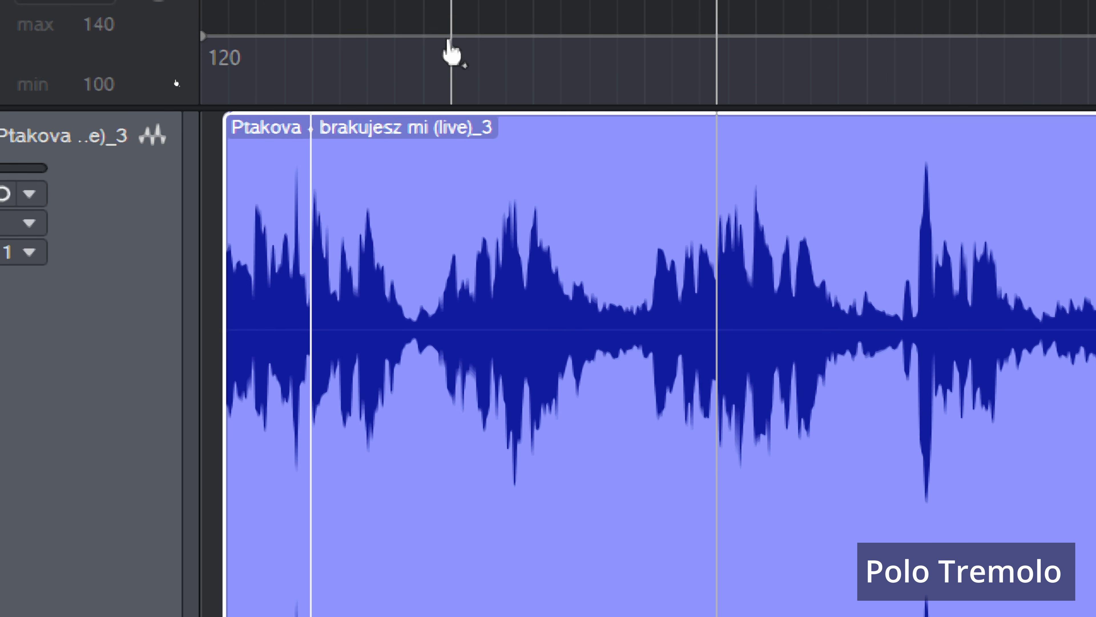
{"action": "left_click_drag", "start_coordinate": [447, 189], "coordinate": [484, 44]}
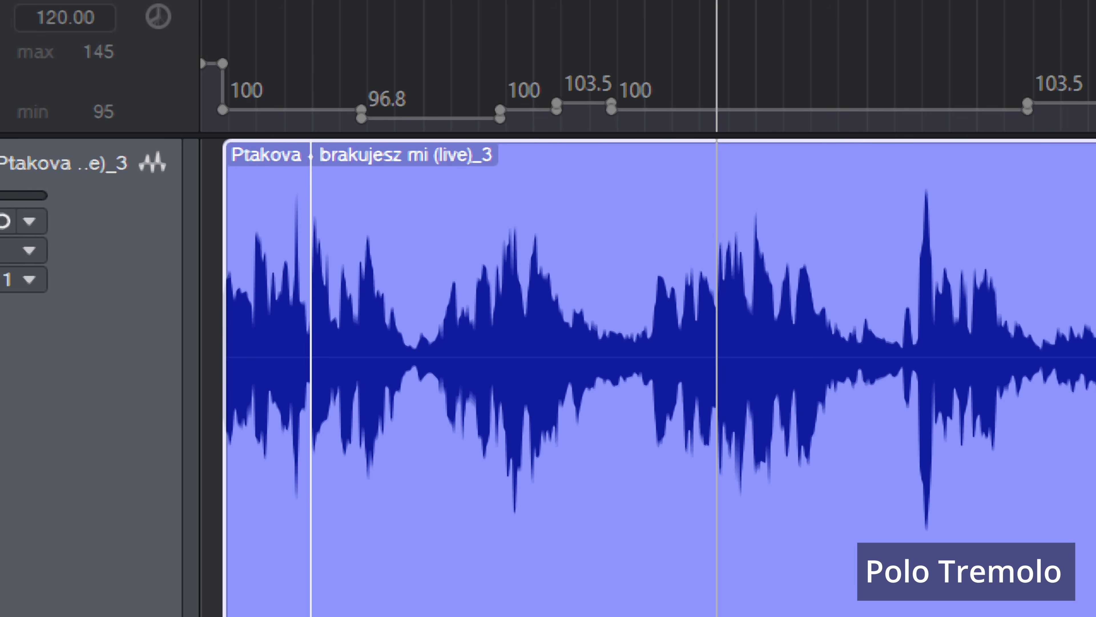
{"action": "key", "text": "space"}
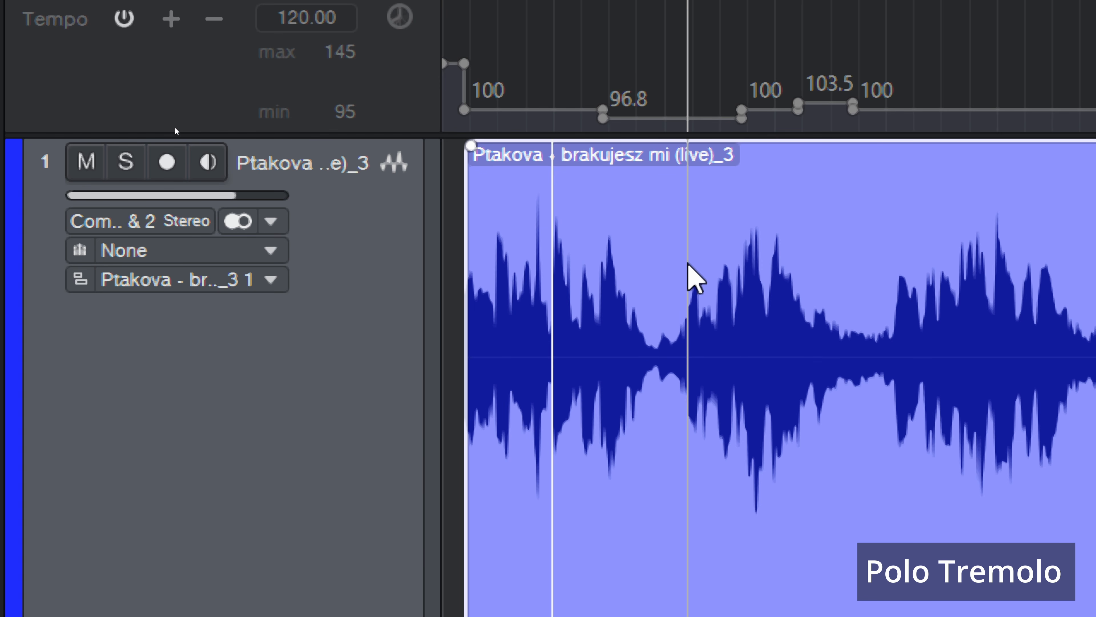
{"action": "key", "text": "space"}
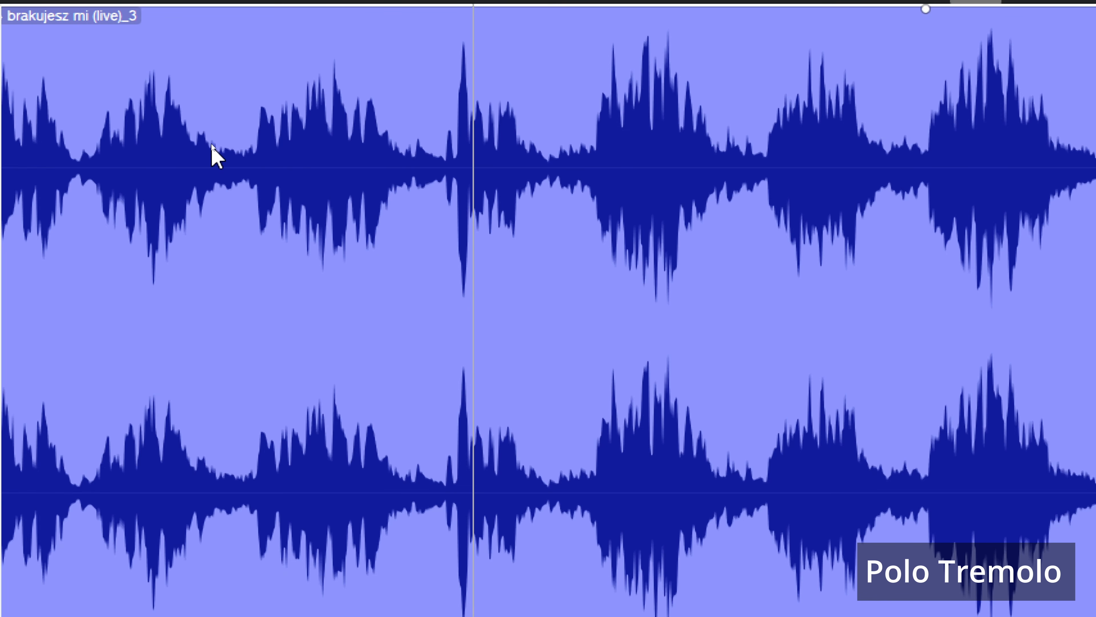
- Separate the audio event into Vocals and Other stems without consolidating them to a new track
{"action": "right_click", "coordinate": [212, 145]}
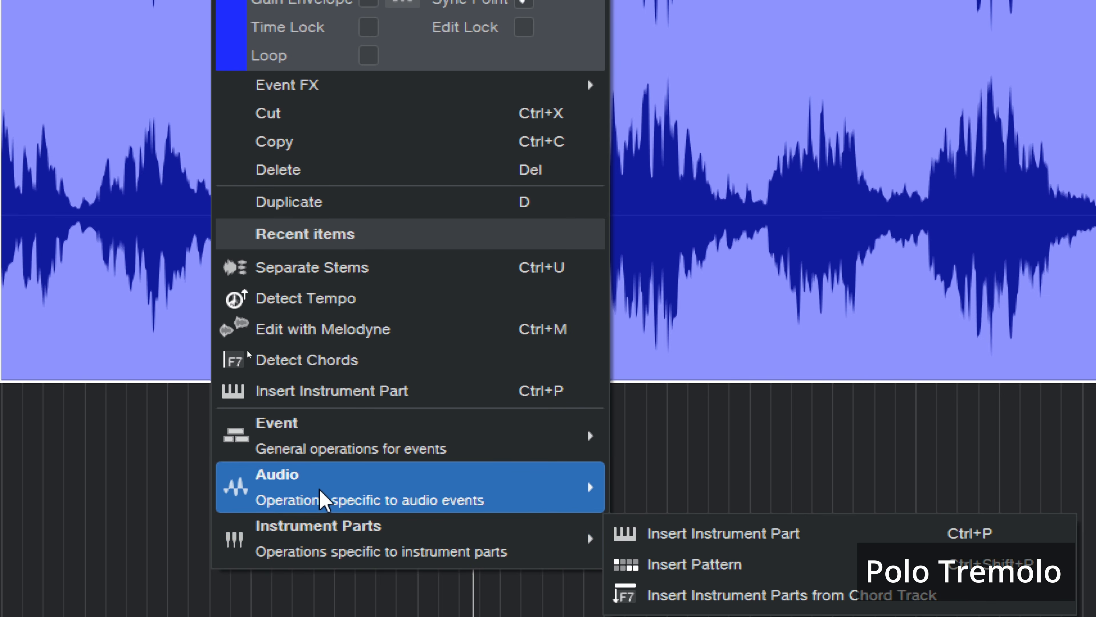
{"action": "mouse_move", "coordinate": [322, 501]}
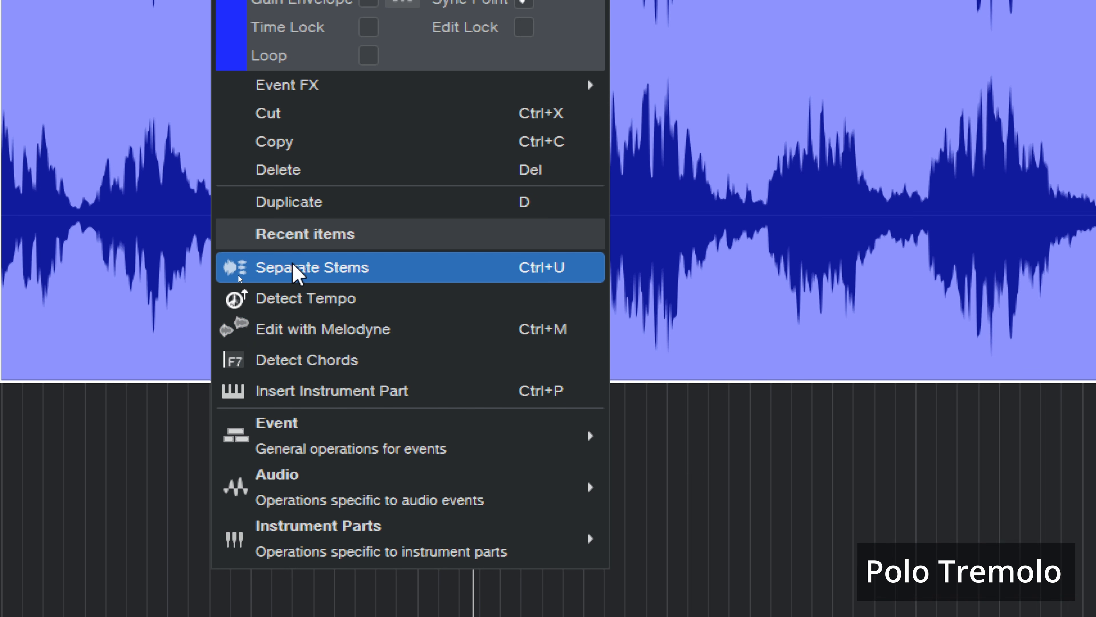
{"action": "left_click", "coordinate": [296, 270]}
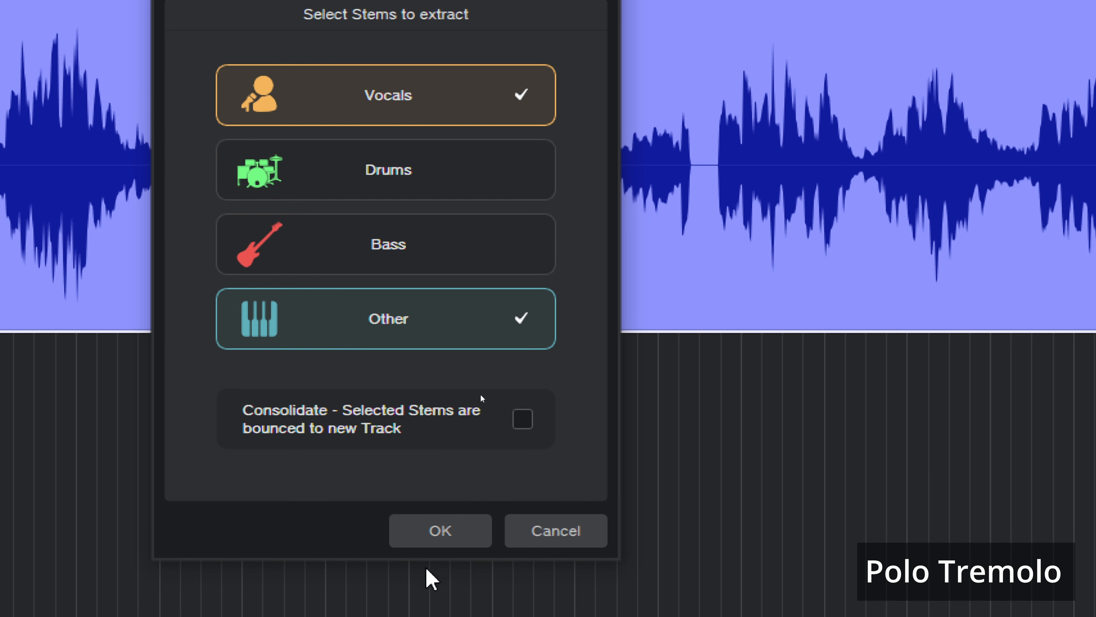
{"action": "left_click", "coordinate": [440, 570]}
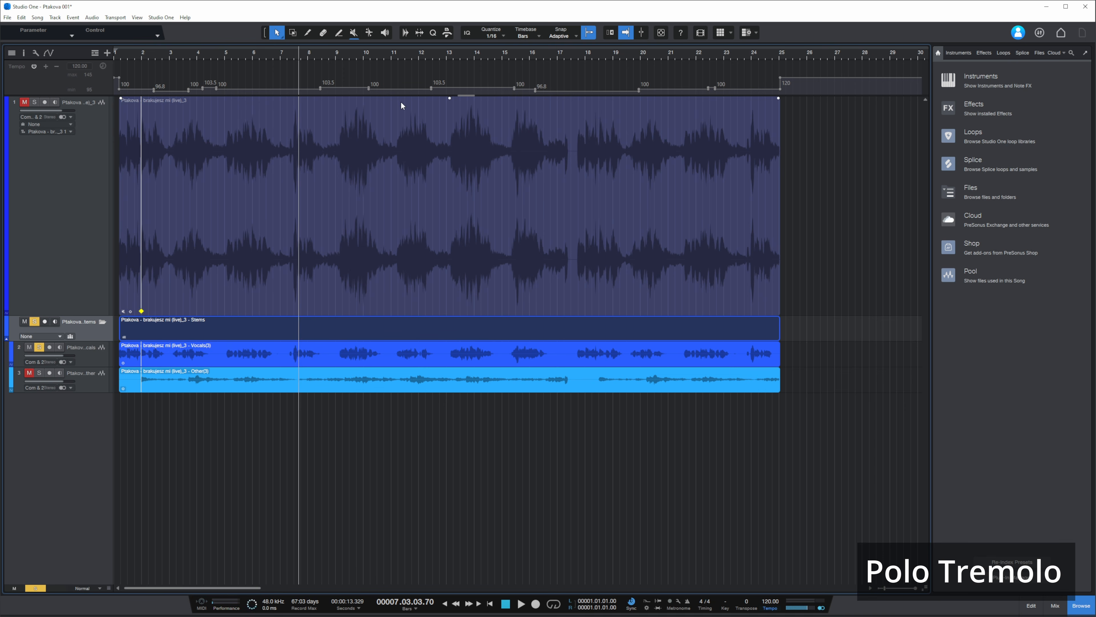
- Audition the separated stems from around bar 10, switching from the Vocals stem to the soloed Other stem with Vocals muted
{"action": "left_click", "coordinate": [375, 61]}
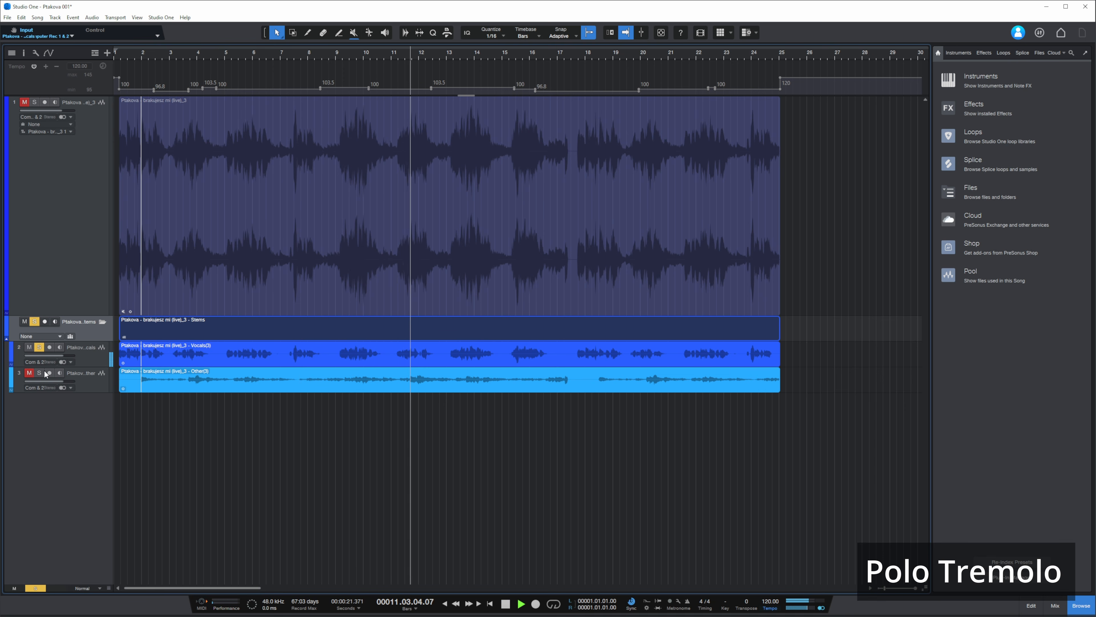
{"action": "left_click", "coordinate": [38, 374]}
{"action": "left_click", "coordinate": [30, 347]}
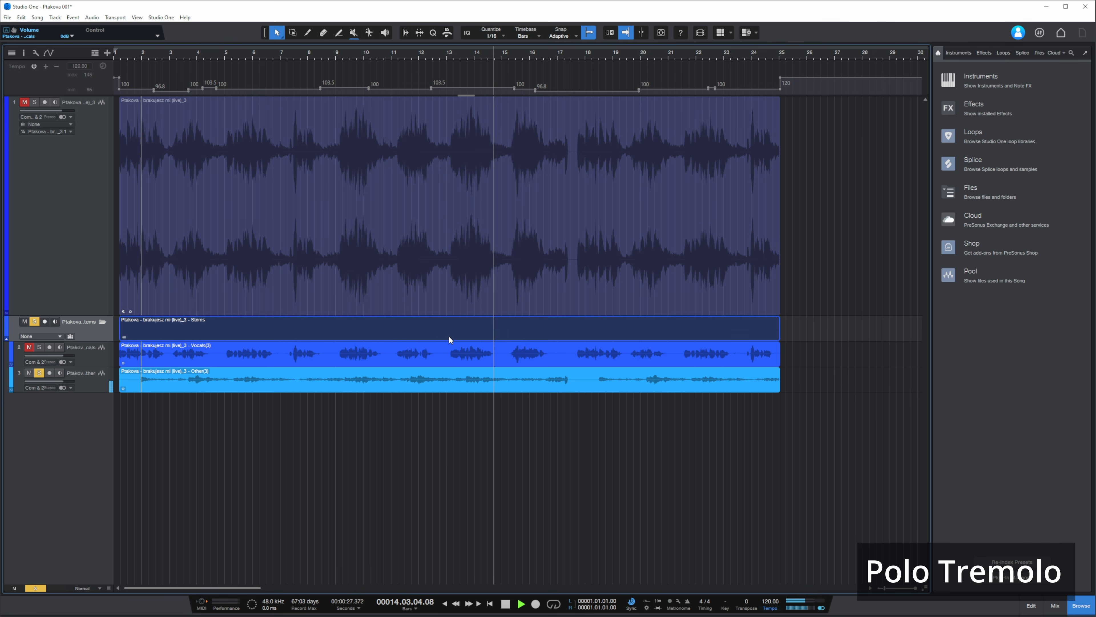
{"action": "key", "text": "space"}
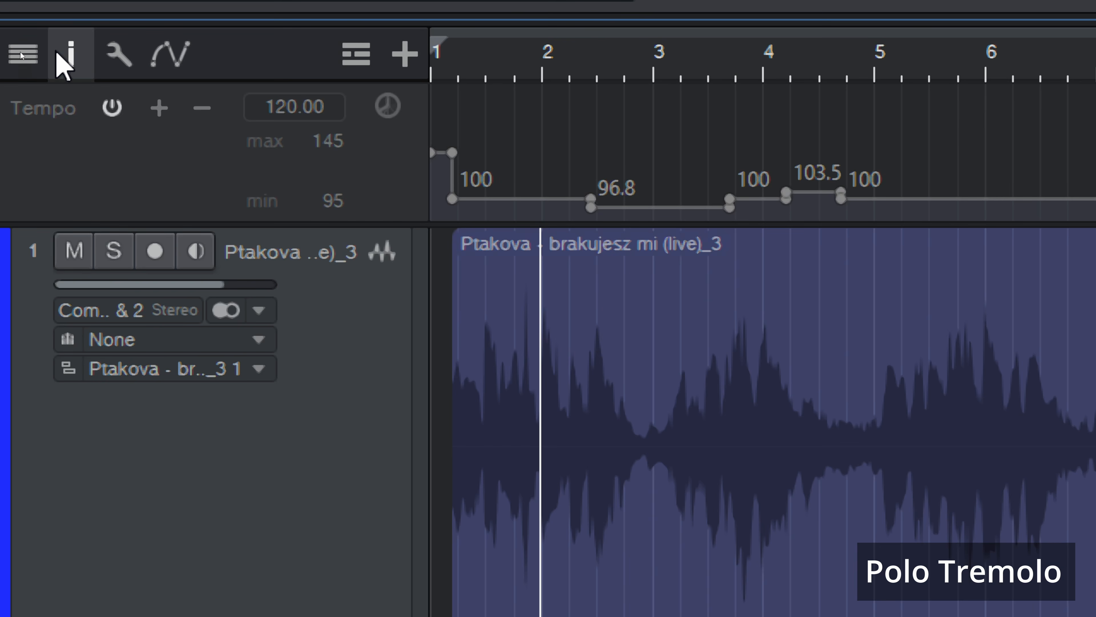
- Open the Inspector and check the Follow Global Transpose setting for the Vocals and Other stem tracks
{"action": "left_click", "coordinate": [24, 54]}
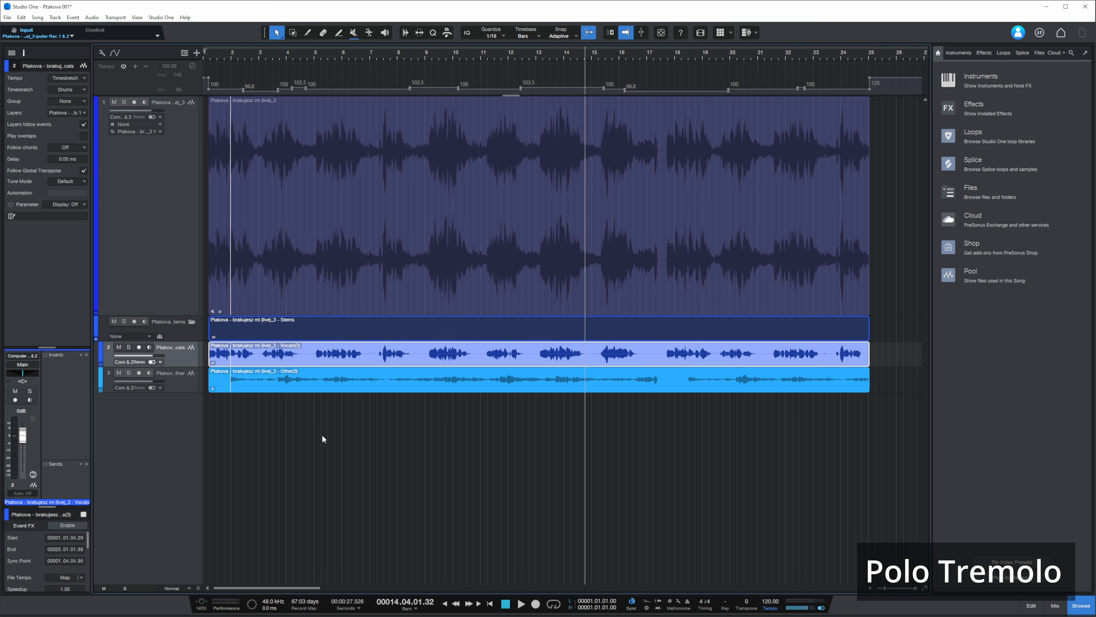
{"action": "left_click_drag", "start_coordinate": [327, 443], "coordinate": [244, 365]}
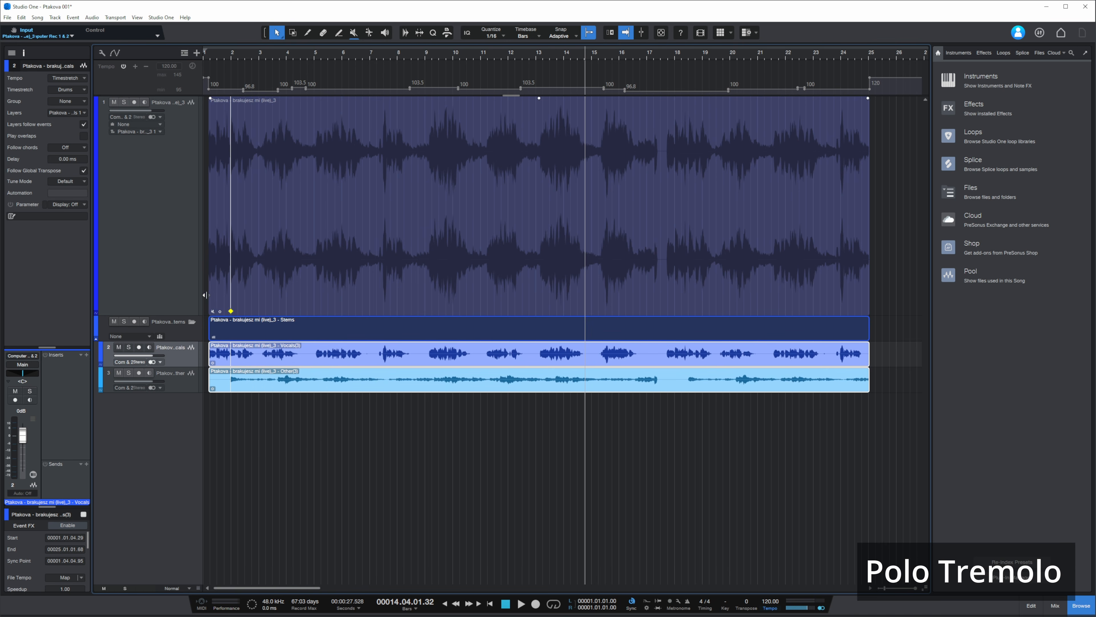
{"action": "left_click", "coordinate": [250, 382]}
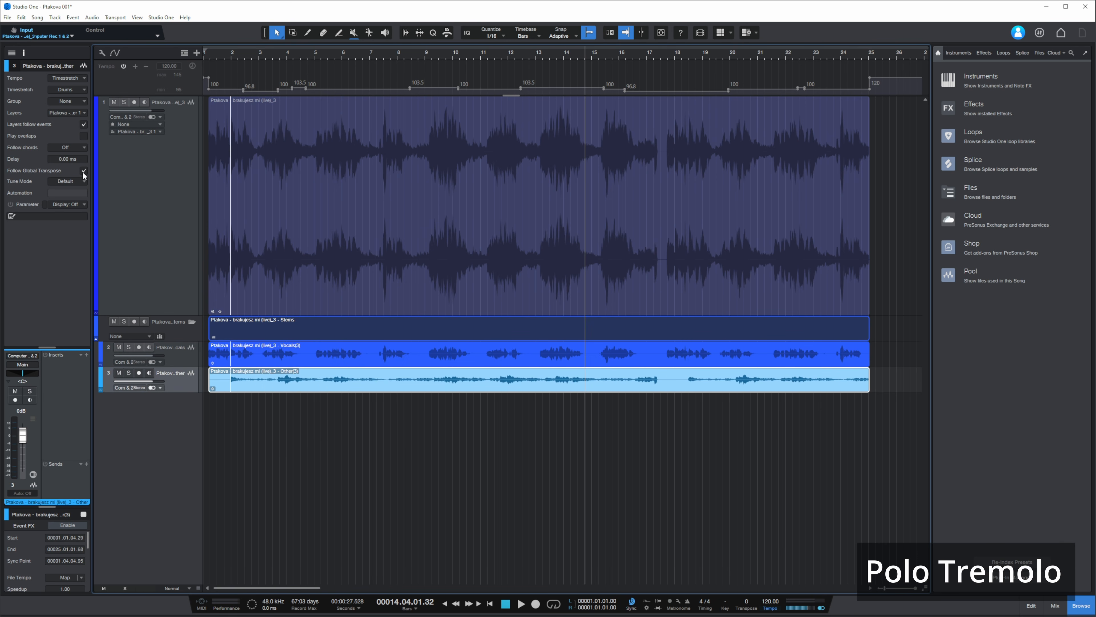
{"action": "left_click", "coordinate": [287, 354]}
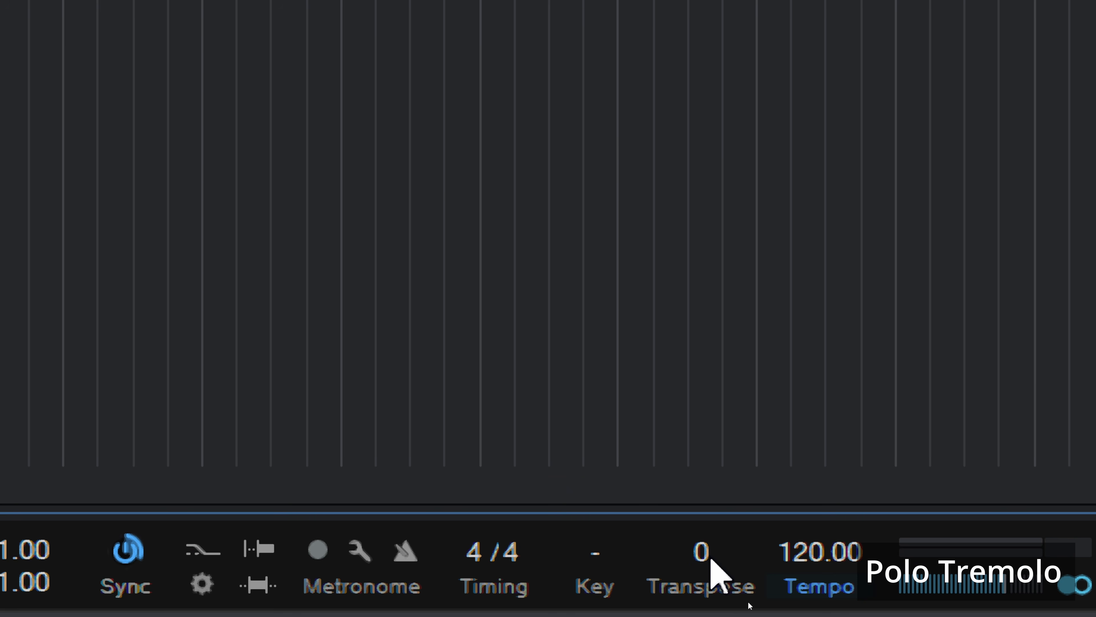
- Set the song's global Transpose to -2 and listen to the transposed stems
{"action": "left_click", "coordinate": [711, 557]}
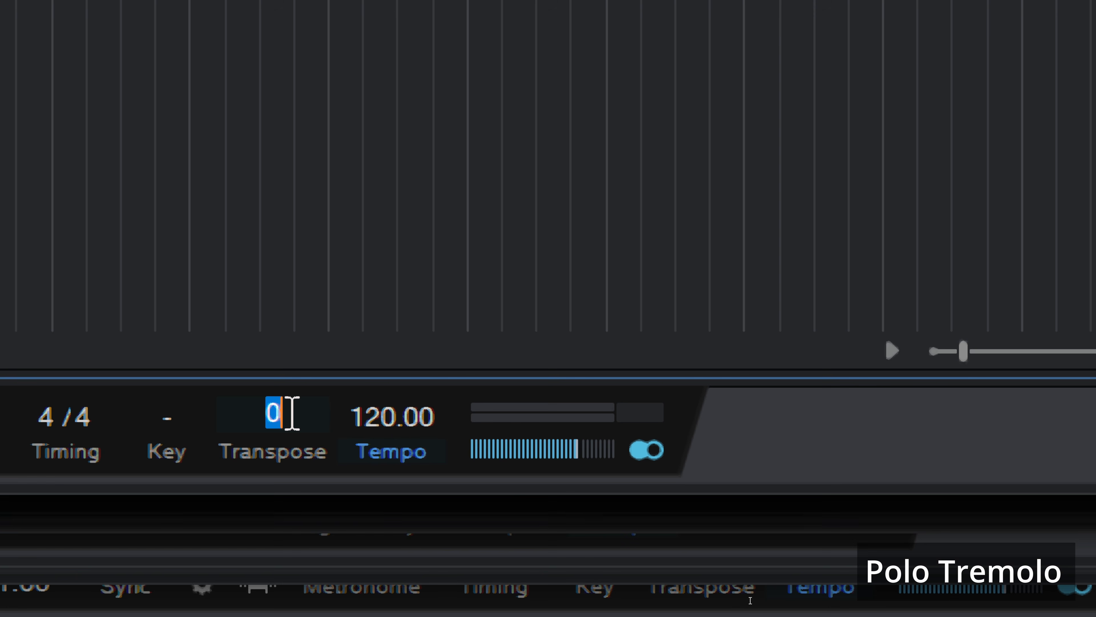
{"action": "type", "text": "-2"}
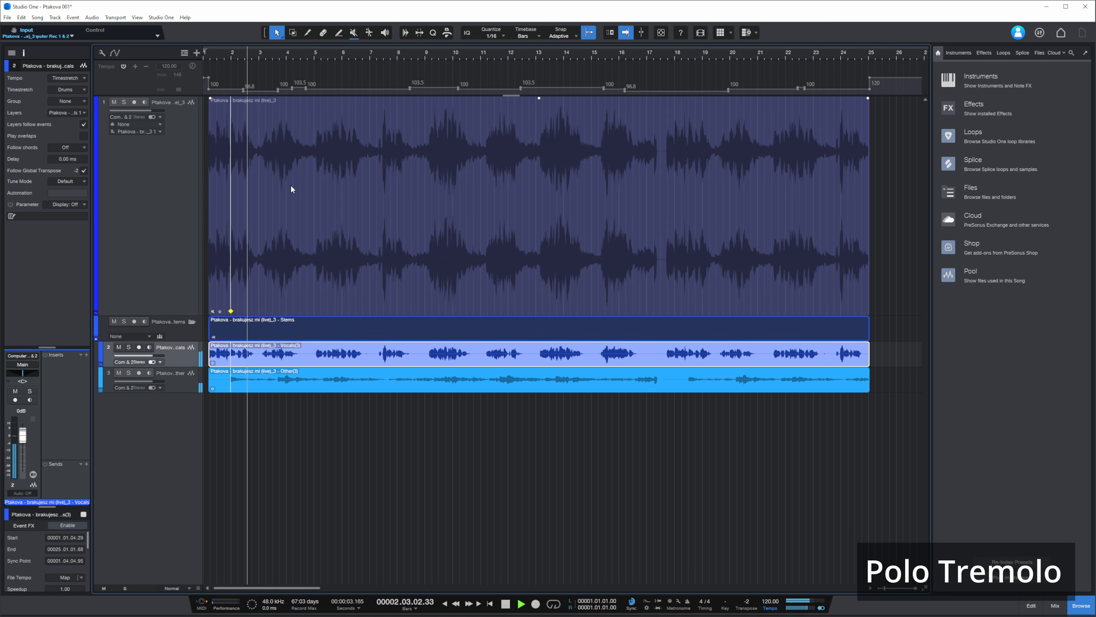
{"action": "key", "text": "space"}
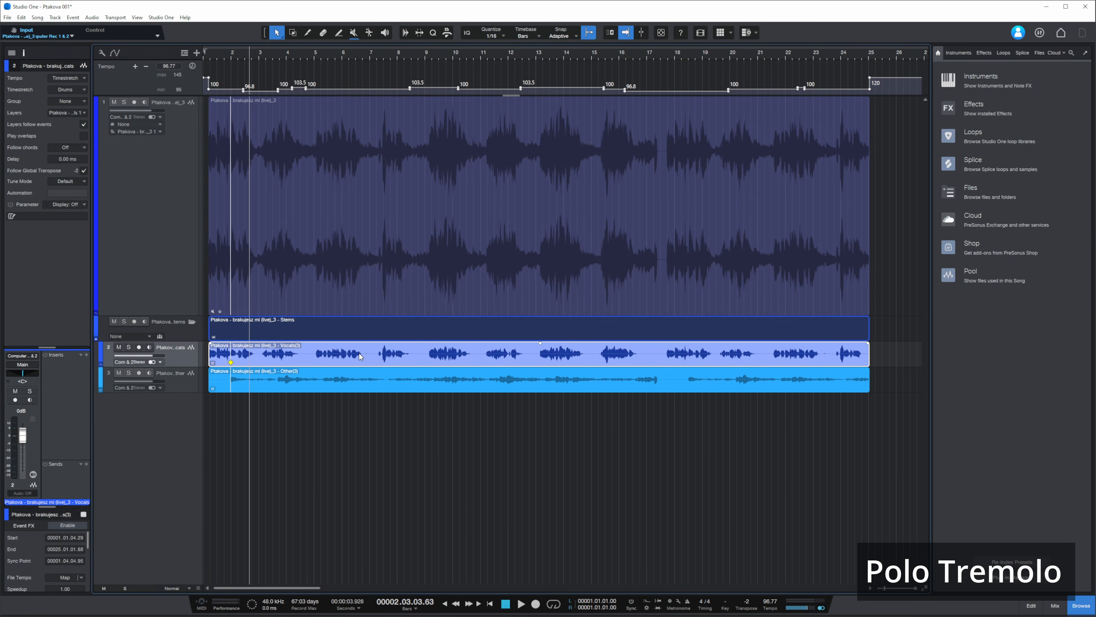
- Open the Vocals stem event for editing in Melodyne and dismiss the welcome window
{"action": "right_click", "coordinate": [360, 355]}
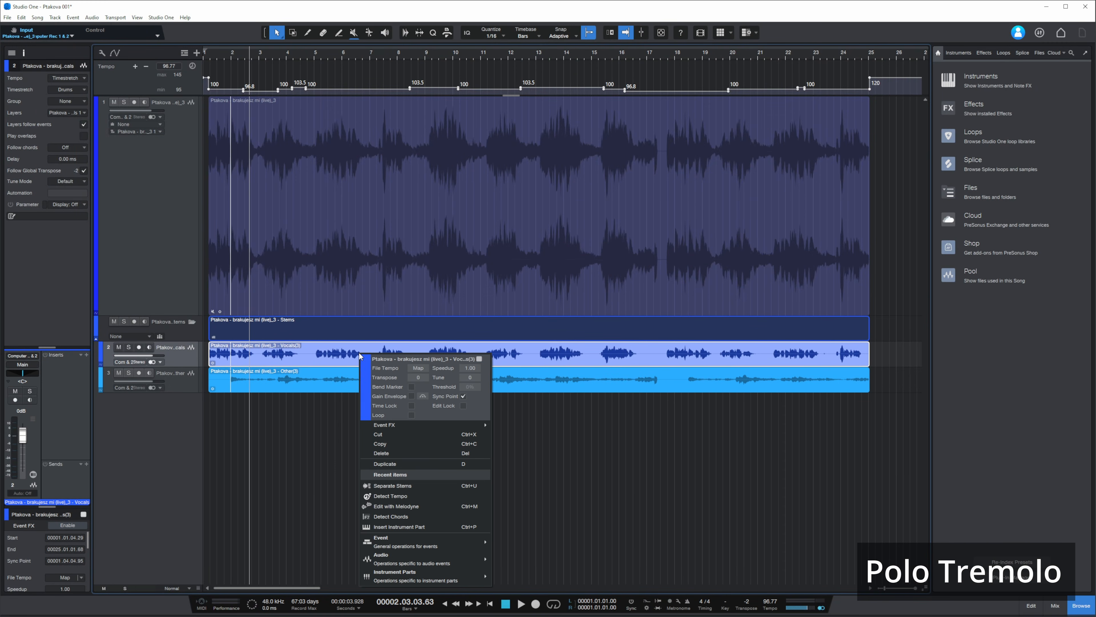
{"action": "mouse_move", "coordinate": [411, 557]}
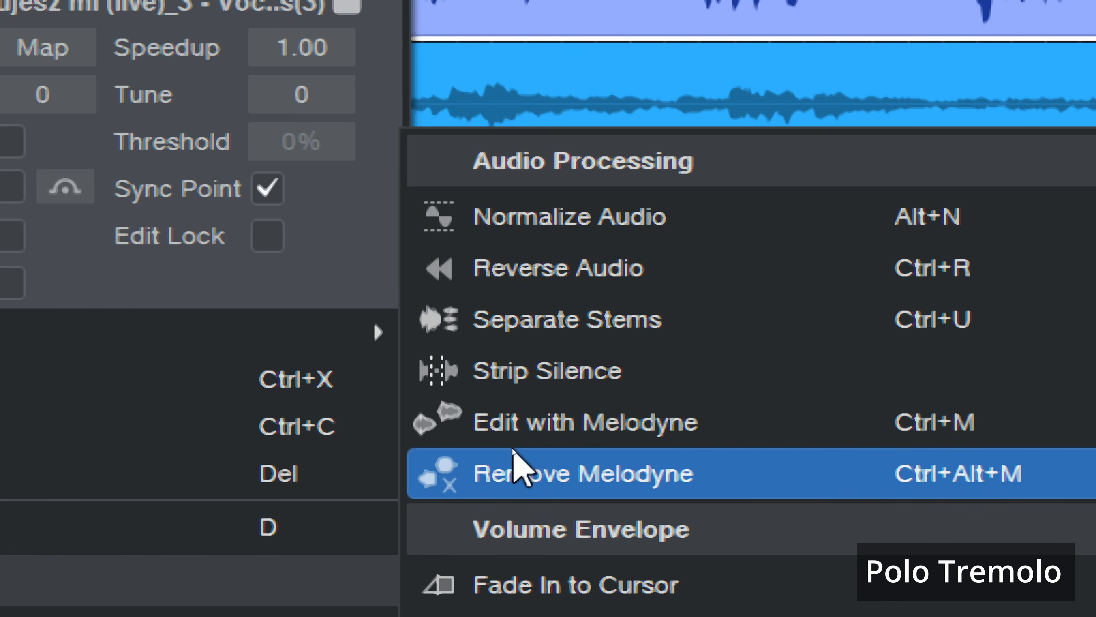
{"action": "left_click", "coordinate": [527, 421]}
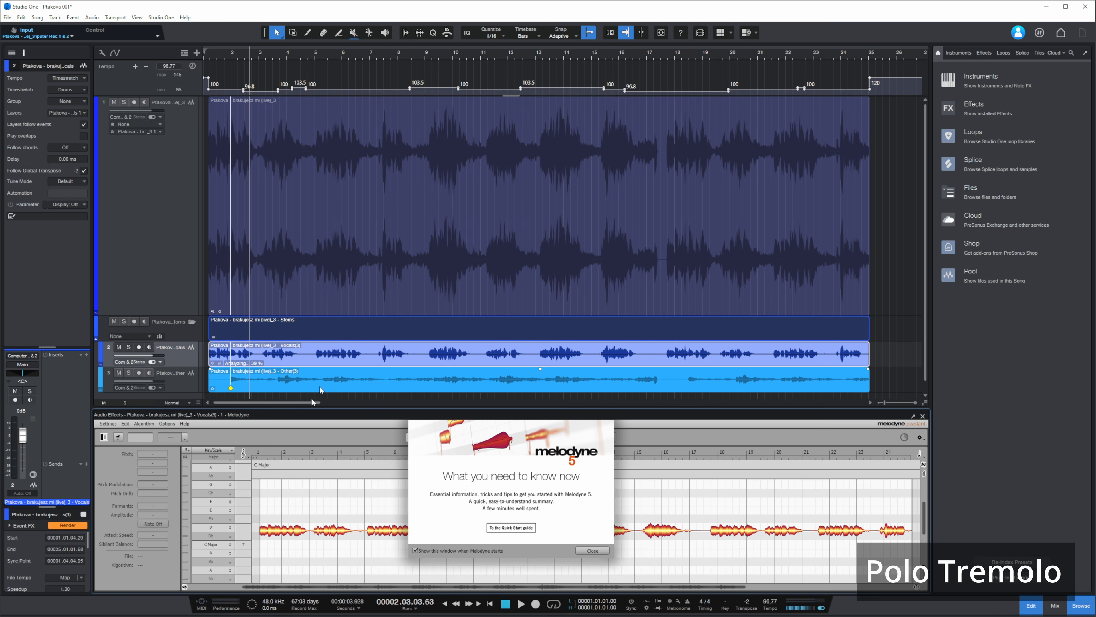
{"action": "left_click", "coordinate": [587, 551]}
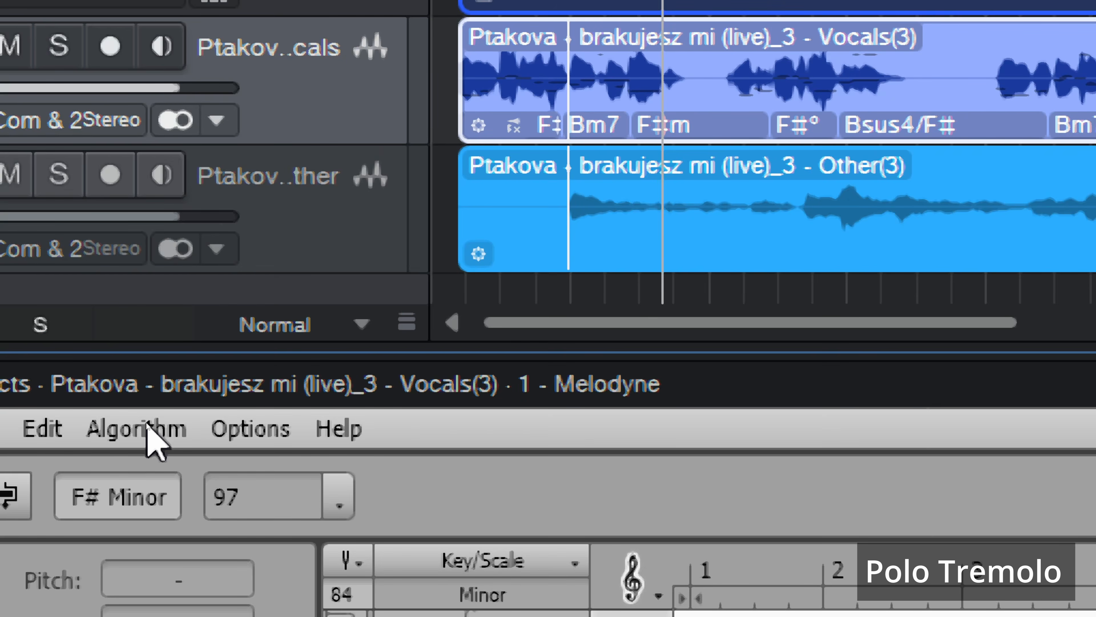
- Change the Melodyne detection algorithm for the vocals to Melodic and redetect the notes
{"action": "left_click", "coordinate": [147, 425]}
{"action": "left_click", "coordinate": [149, 543]}
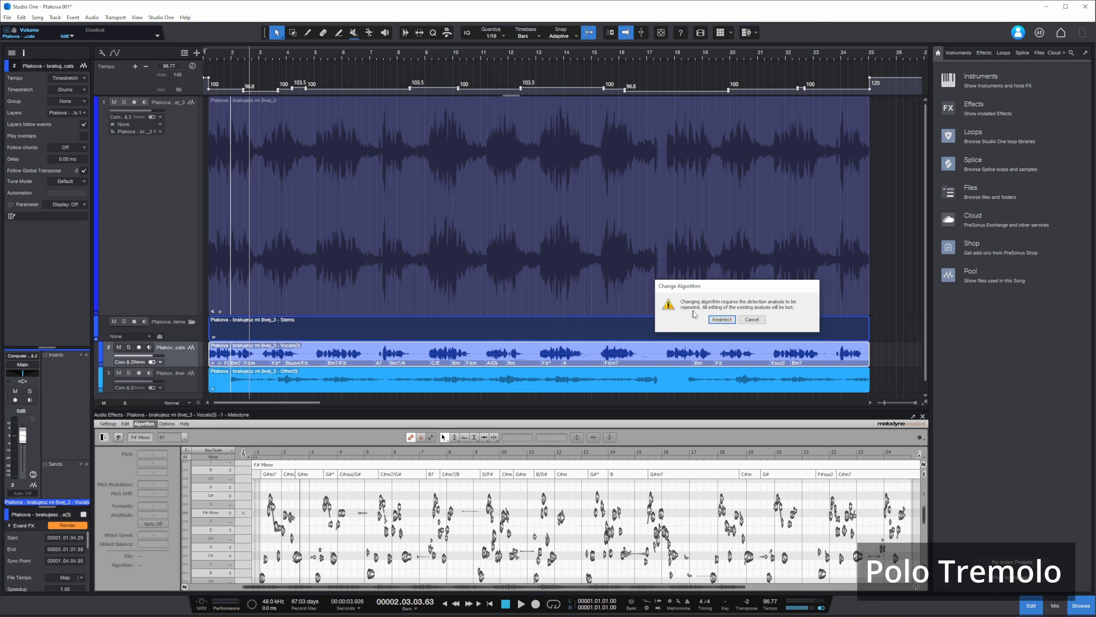
{"action": "left_click", "coordinate": [722, 319]}
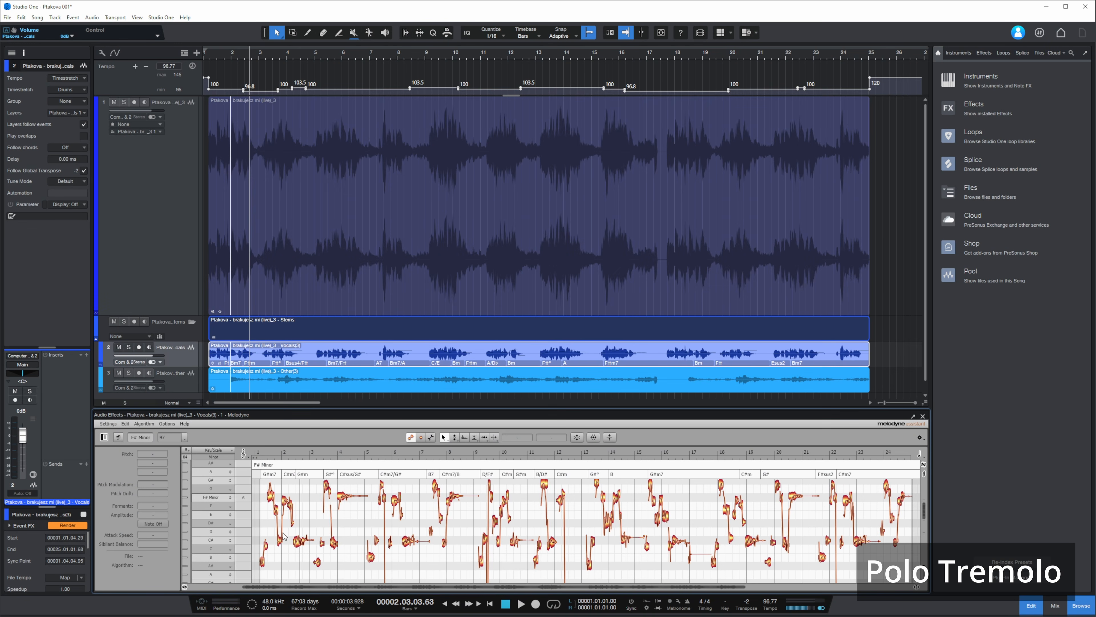
- Move all the vocal notes in Melodyne down two semitones and enlarge the note editor
{"action": "key", "text": "ctrl+a"}
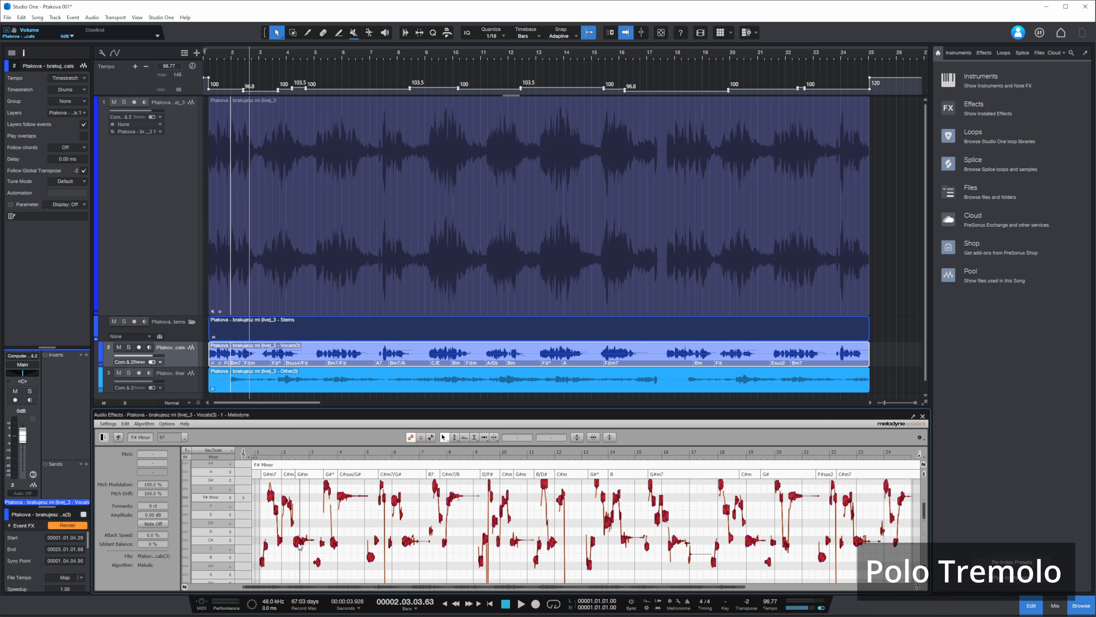
{"action": "left_click_drag", "start_coordinate": [300, 546], "coordinate": [299, 557]}
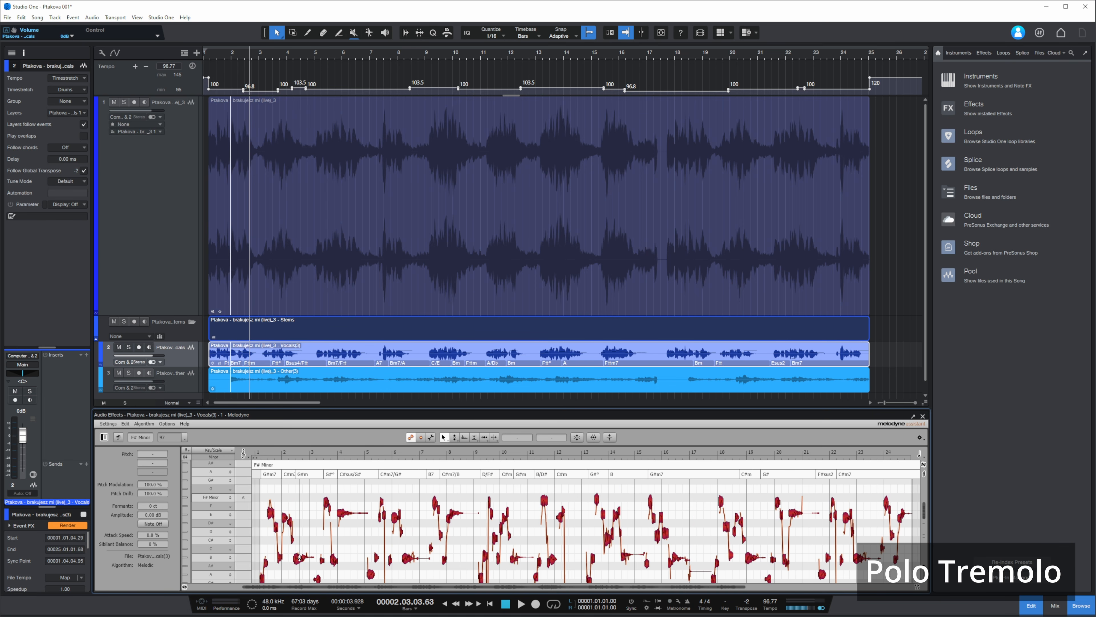
{"action": "key", "text": "space"}
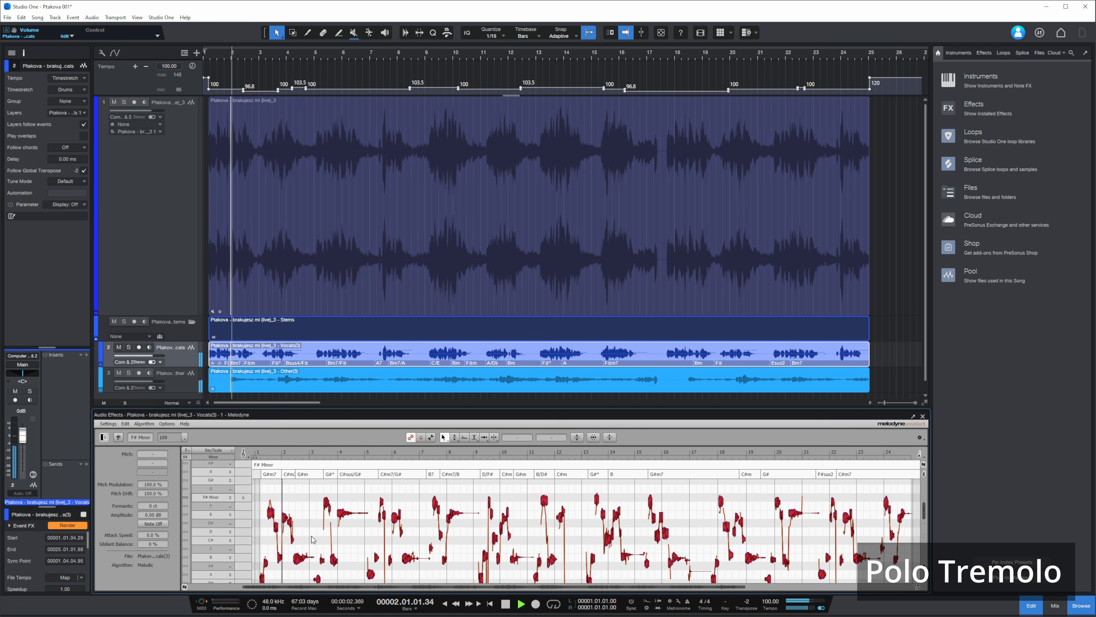
{"action": "key", "text": "space"}
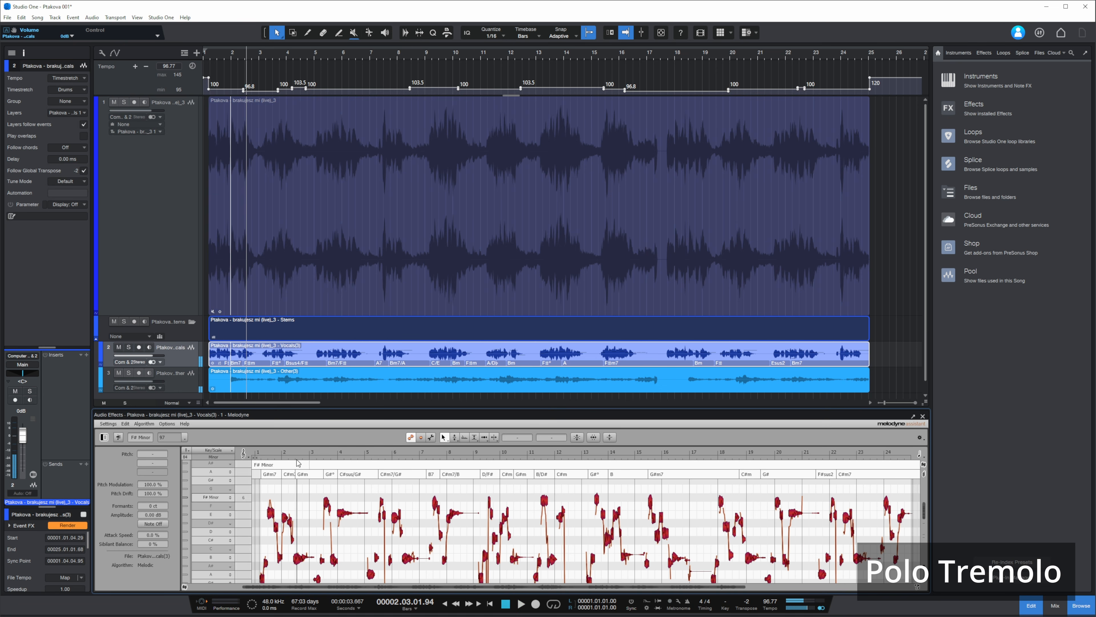
{"action": "left_click_drag", "start_coordinate": [312, 407], "coordinate": [309, 302]}
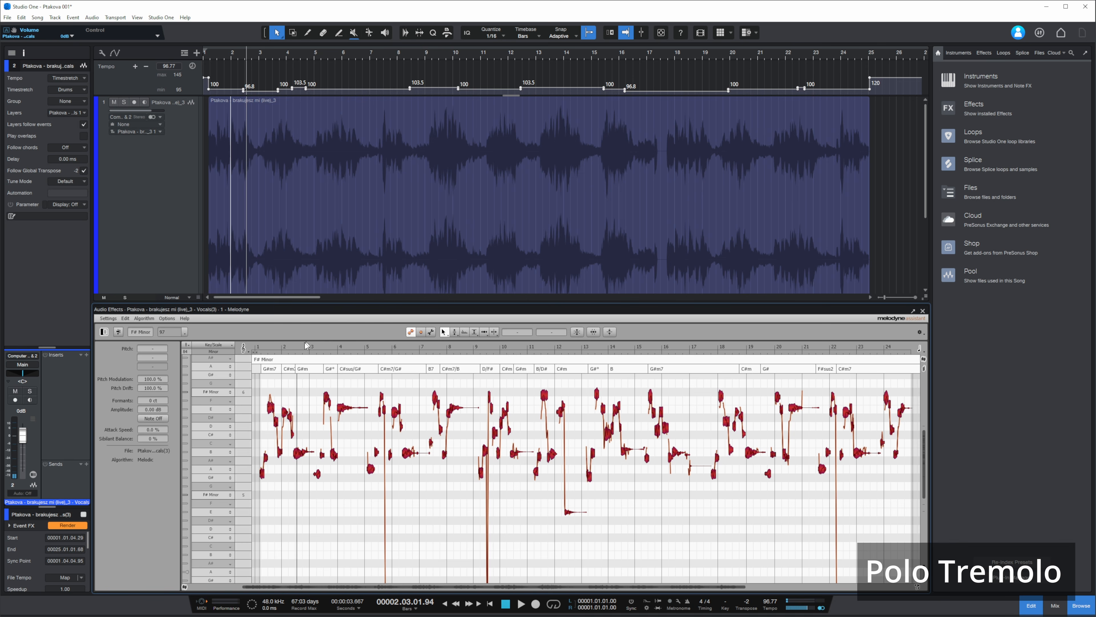
- Close the Melodyne editor for the vocals and return to the full arrangement
{"action": "left_click_drag", "start_coordinate": [294, 345], "coordinate": [309, 368]}
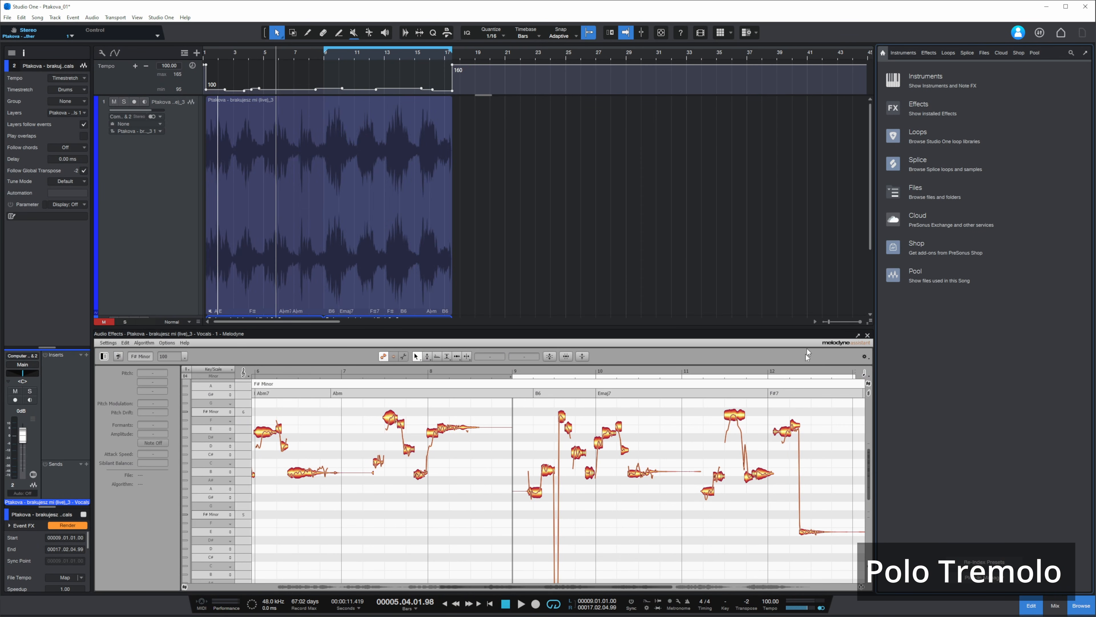
{"action": "left_click_drag", "start_coordinate": [774, 328], "coordinate": [752, 405]}
{"action": "key", "text": "F2"}
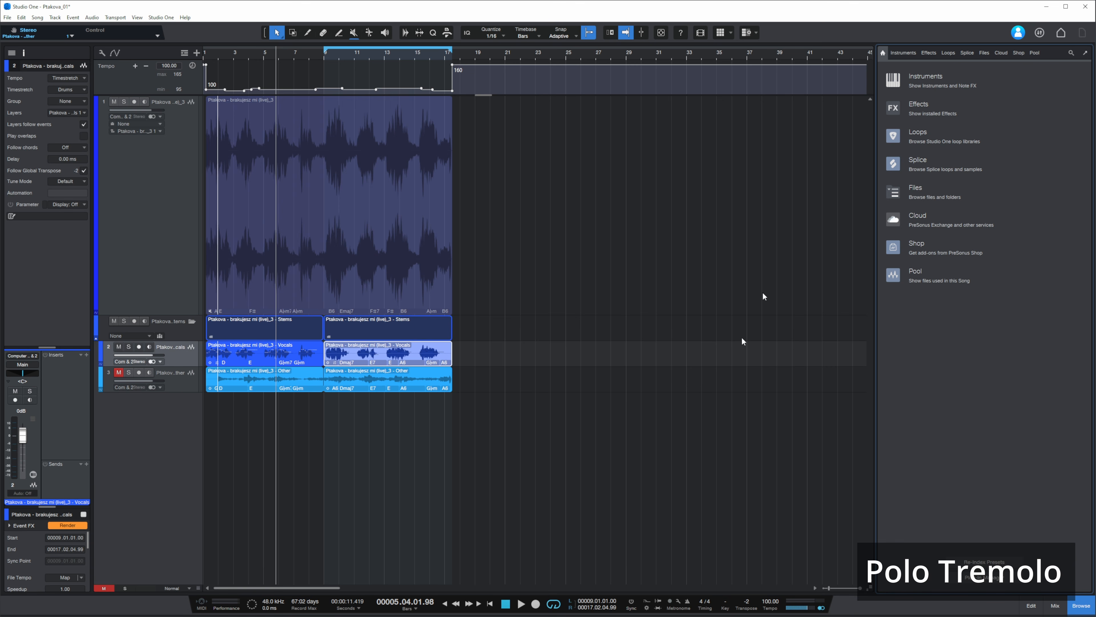
- Open the Splice browser, widen it and use the Vocals event from bar 9 as the Search with Sound reference
{"action": "left_click", "coordinate": [964, 55]}
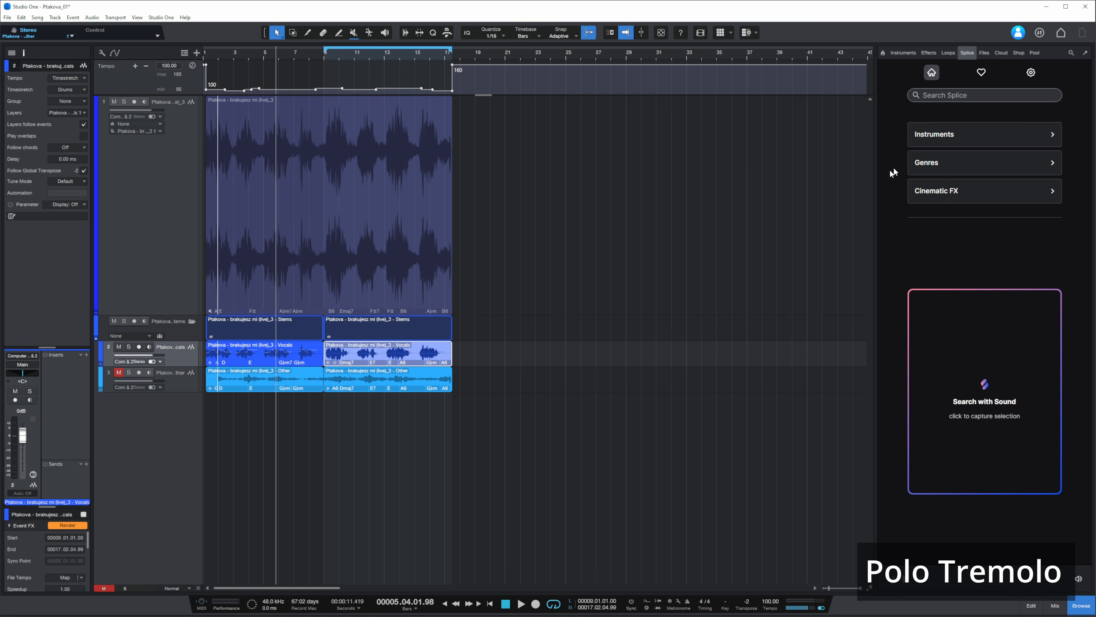
{"action": "left_click_drag", "start_coordinate": [877, 168], "coordinate": [674, 169]}
{"action": "left_click_drag", "start_coordinate": [431, 352], "coordinate": [825, 391]}
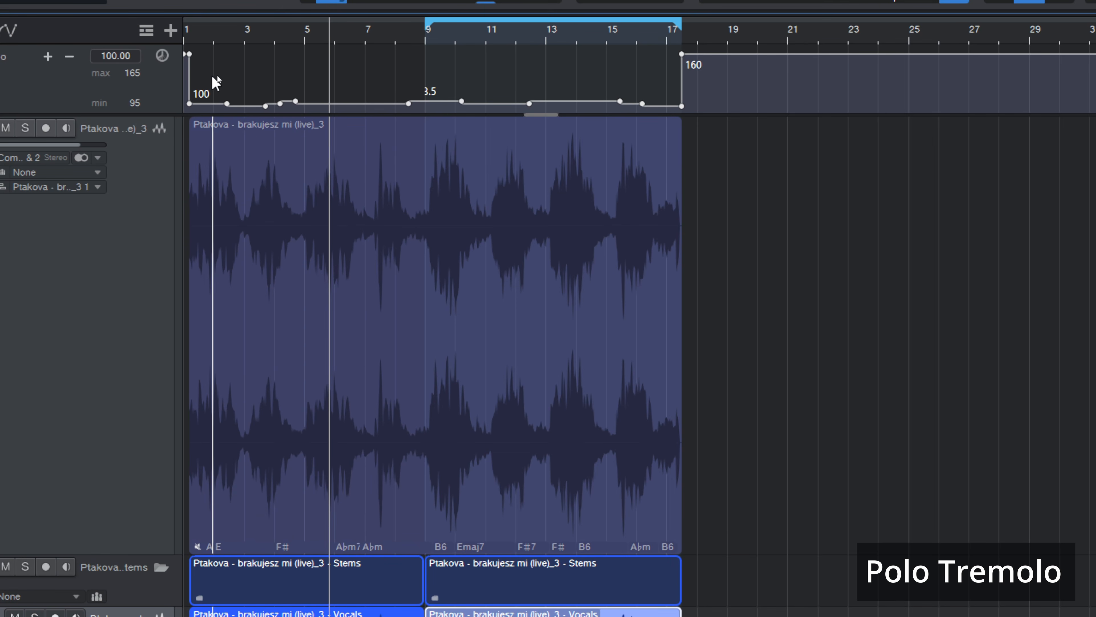
- Delete all the tempo change points in the tempo track and play the song briefly from bar 9
{"action": "key", "text": "ctrl+a"}
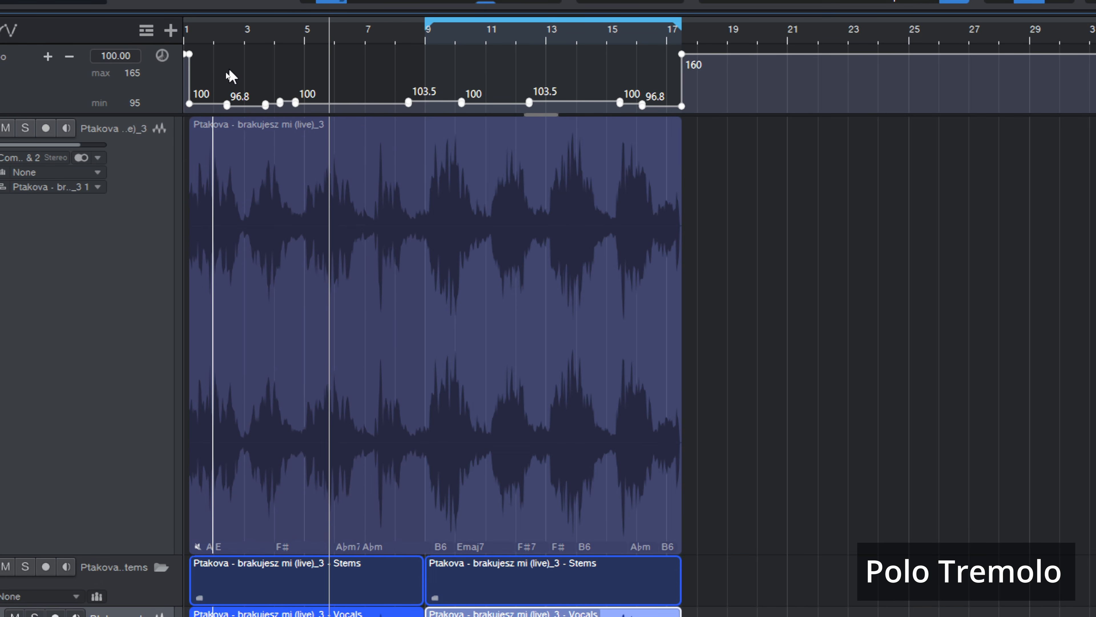
{"action": "key", "text": "Delete"}
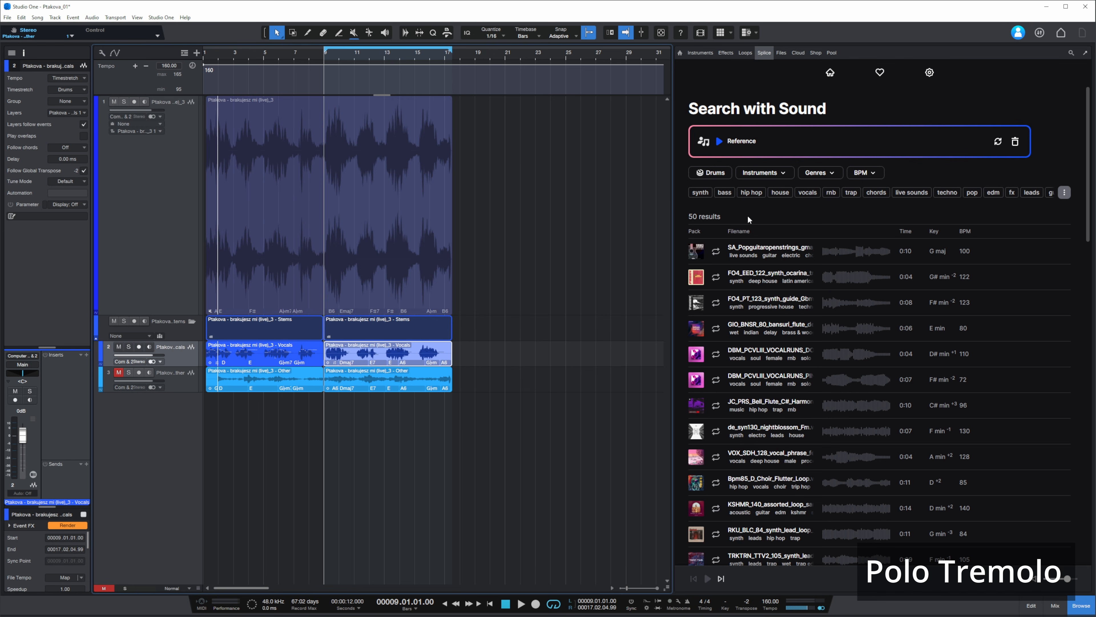
{"action": "key", "text": "space"}
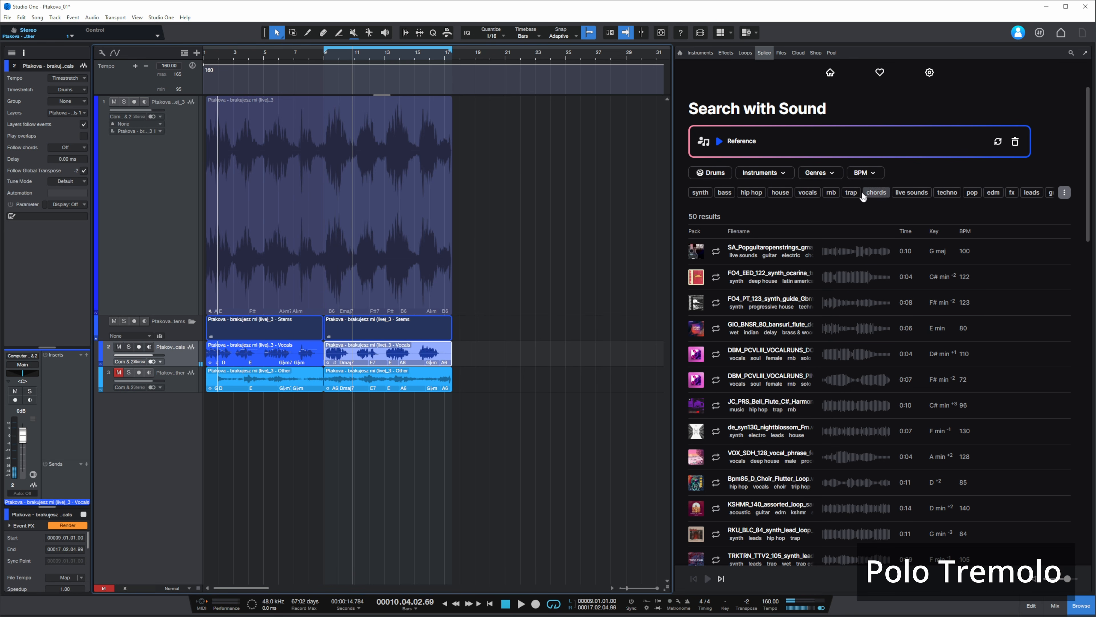
- Filter the Splice results by the drum and bass genre and the bass and jungle tags
{"action": "left_click", "coordinate": [828, 177]}
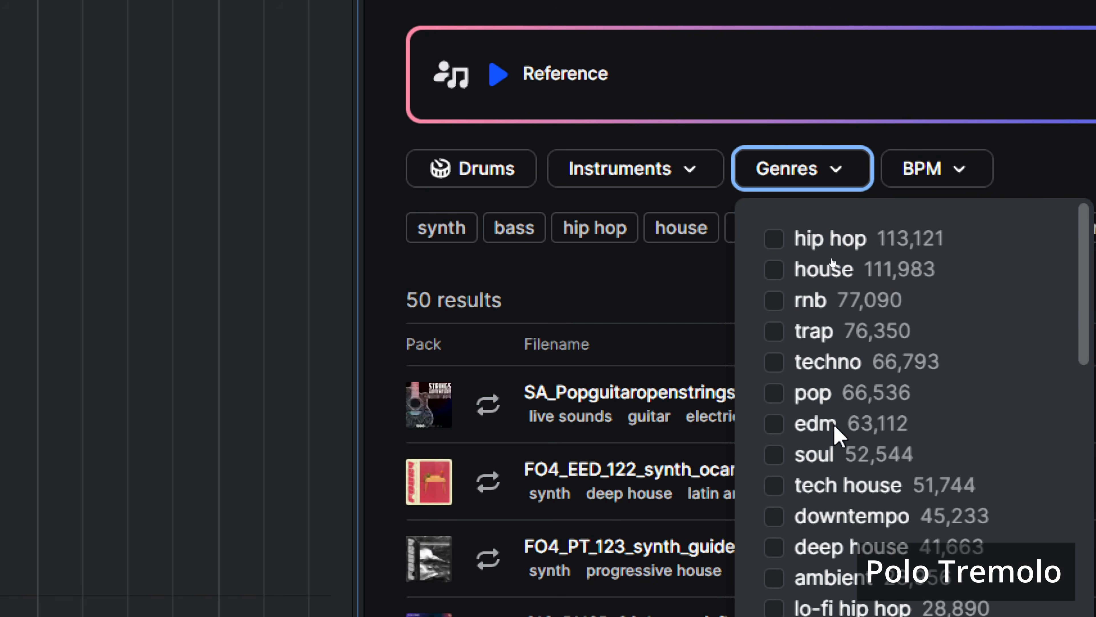
{"action": "scroll", "coordinate": [803, 516], "scroll_direction": "down", "scroll_amount": 5}
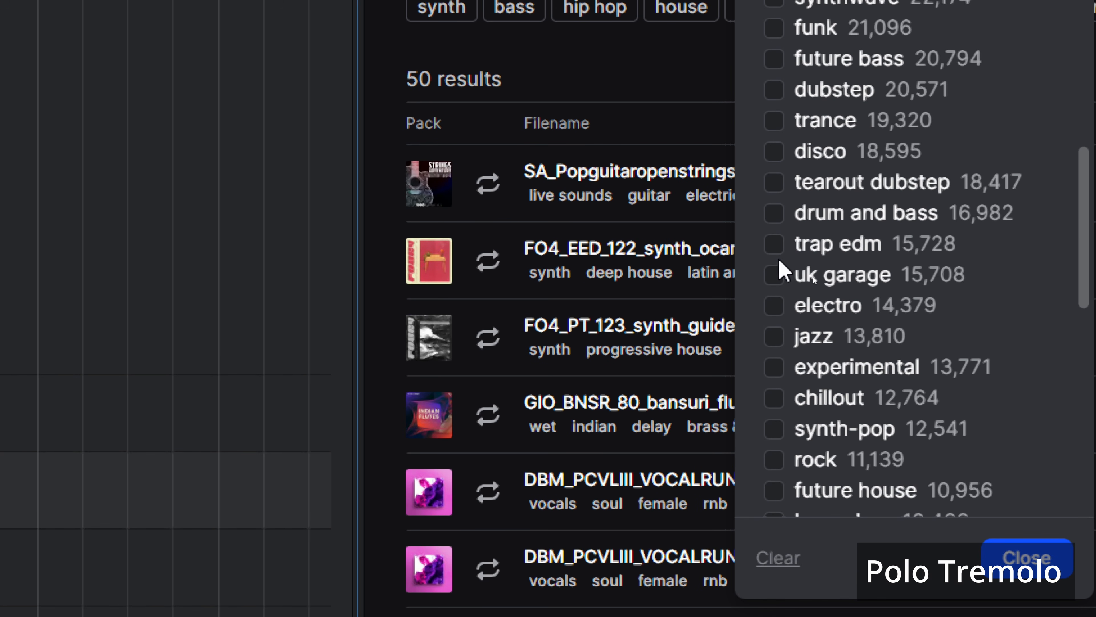
{"action": "left_click", "coordinate": [773, 212]}
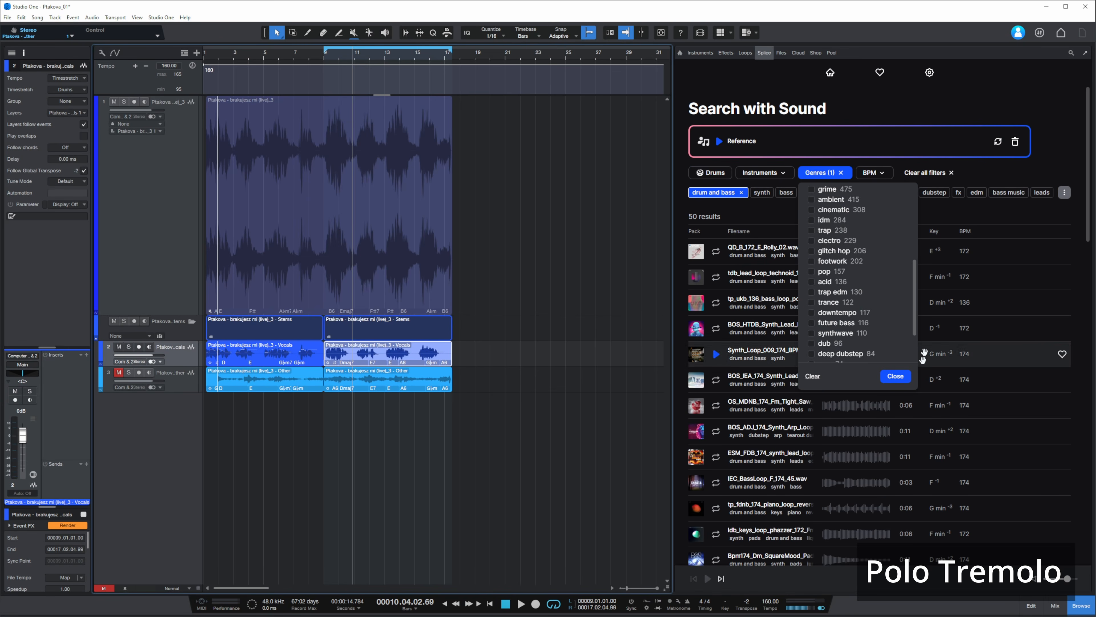
{"action": "left_click", "coordinate": [895, 376]}
{"action": "left_click", "coordinate": [786, 192]}
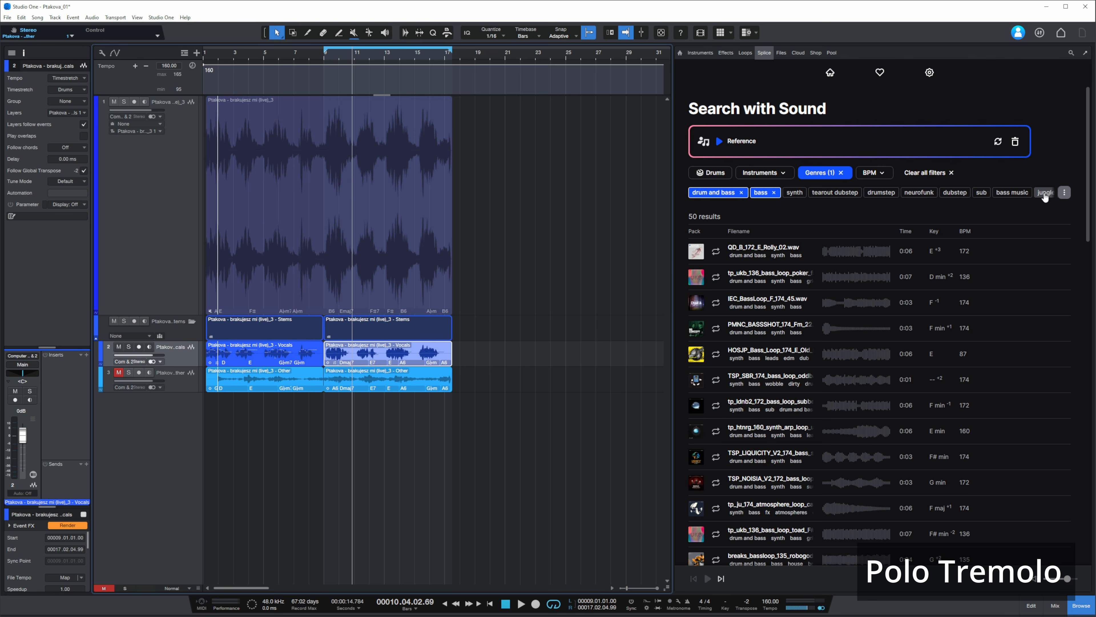
{"action": "left_click", "coordinate": [1045, 193]}
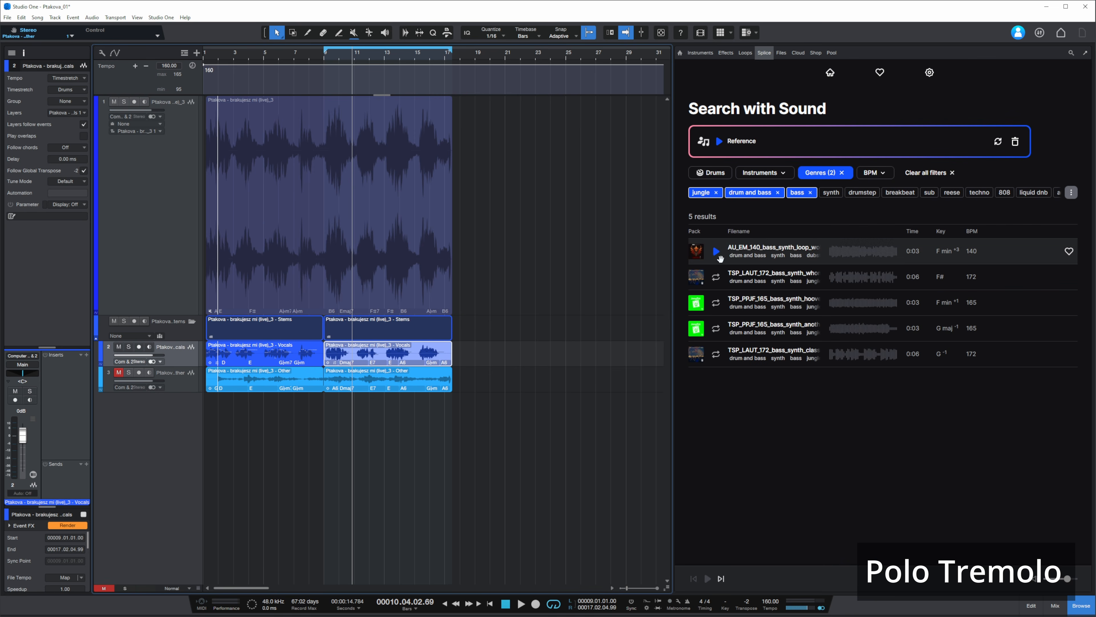
- Play the song from bar 9 and audition each of the filtered Splice bass loops against the vocals
{"action": "left_click", "coordinate": [584, 187]}
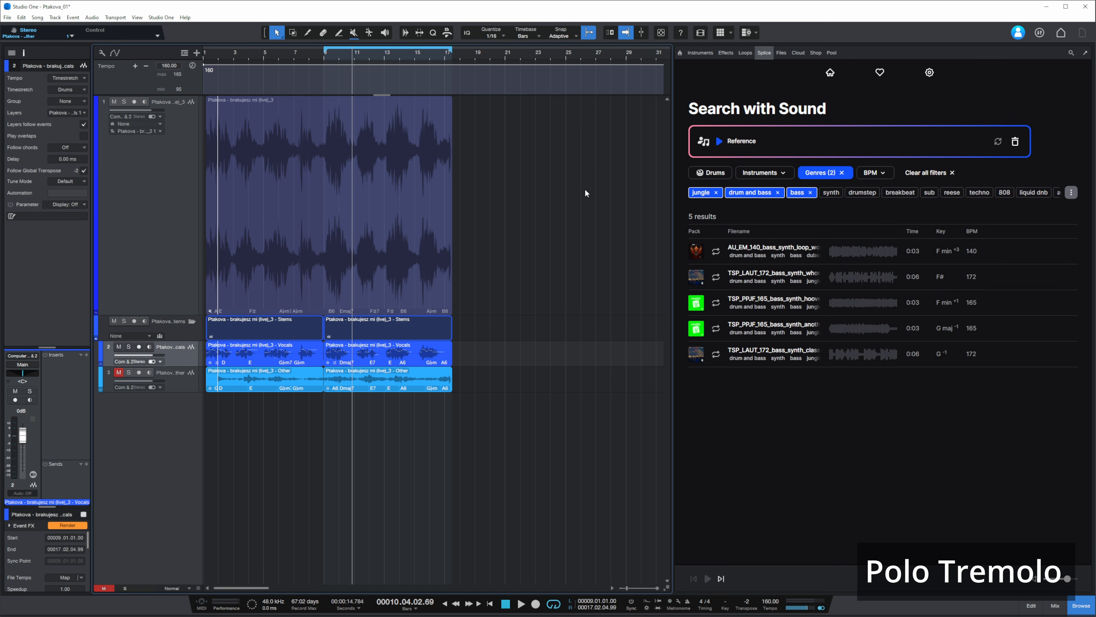
{"action": "key", "text": "KP_1"}
{"action": "key", "text": "space"}
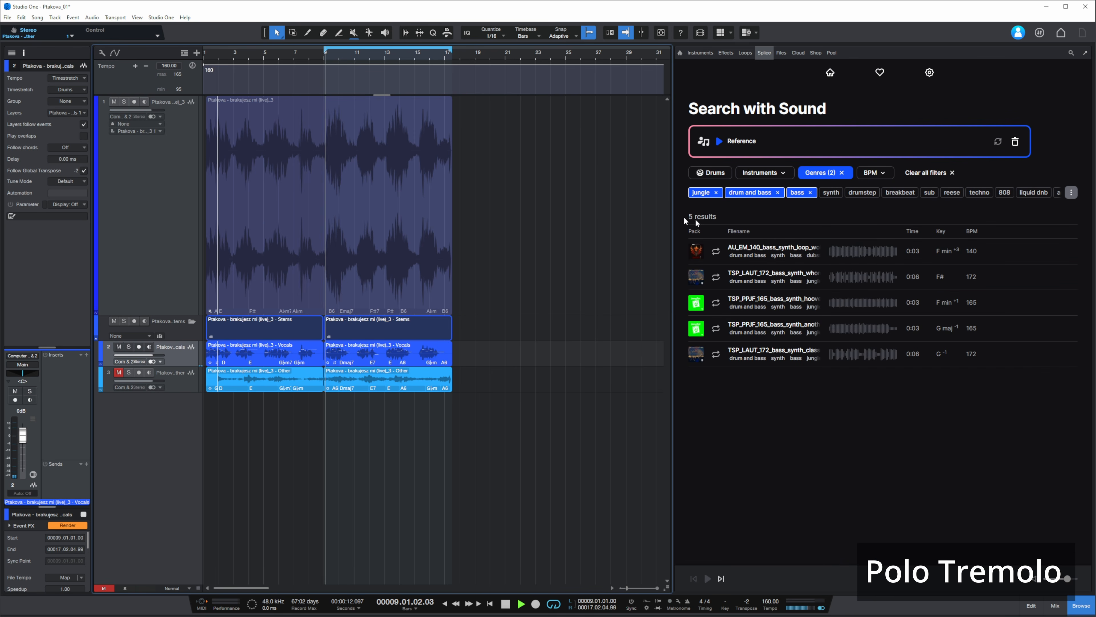
{"action": "left_click", "coordinate": [717, 254]}
{"action": "left_click", "coordinate": [718, 278]}
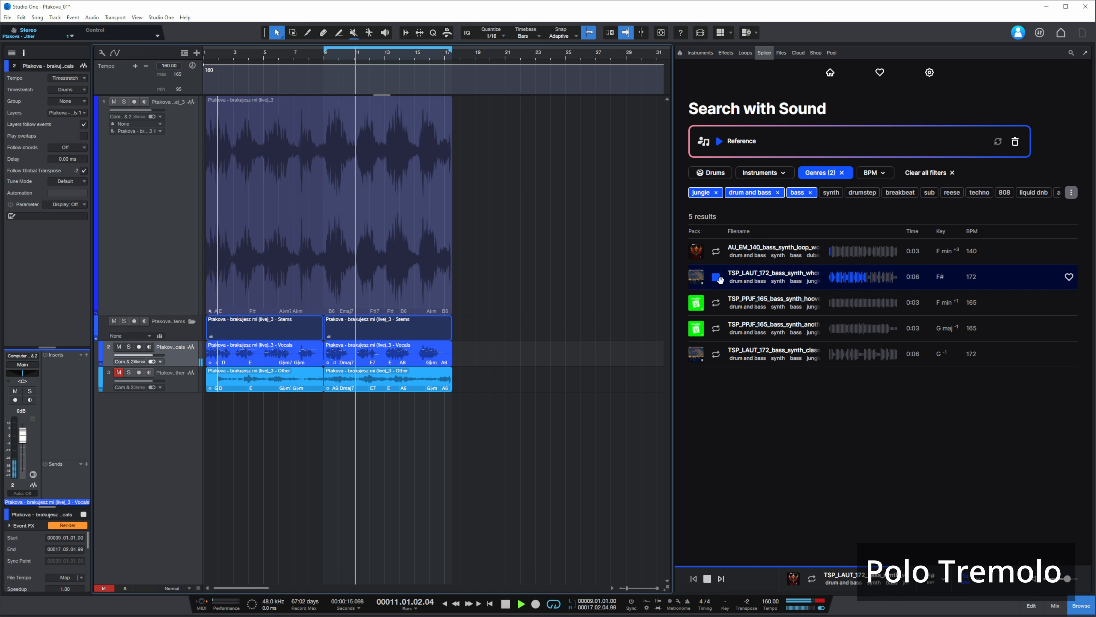
{"action": "left_click", "coordinate": [716, 303]}
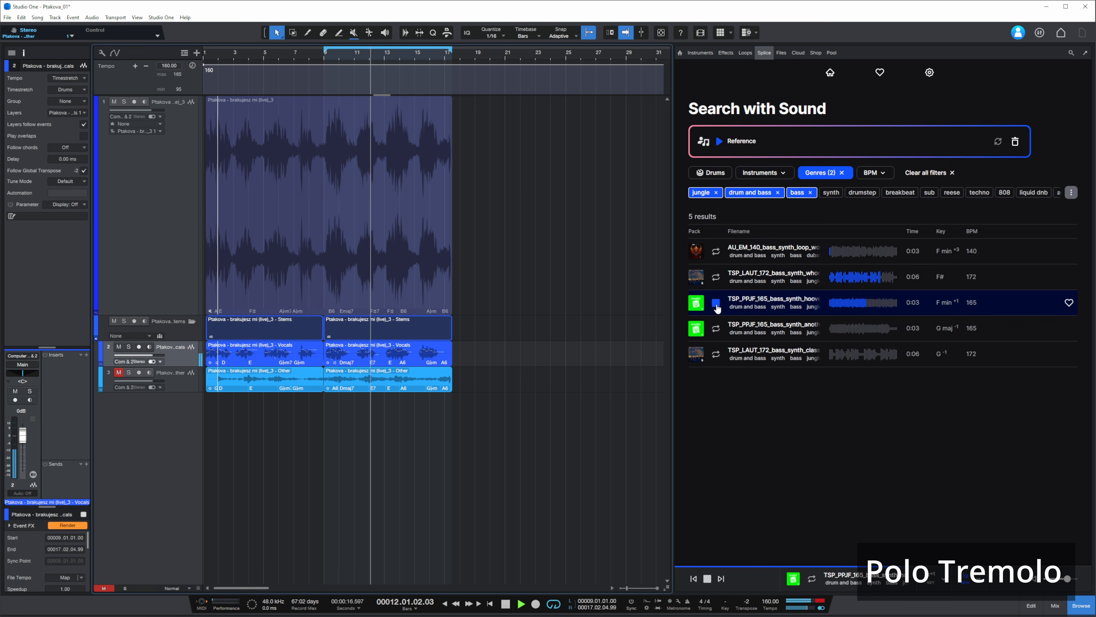
{"action": "left_click", "coordinate": [716, 329]}
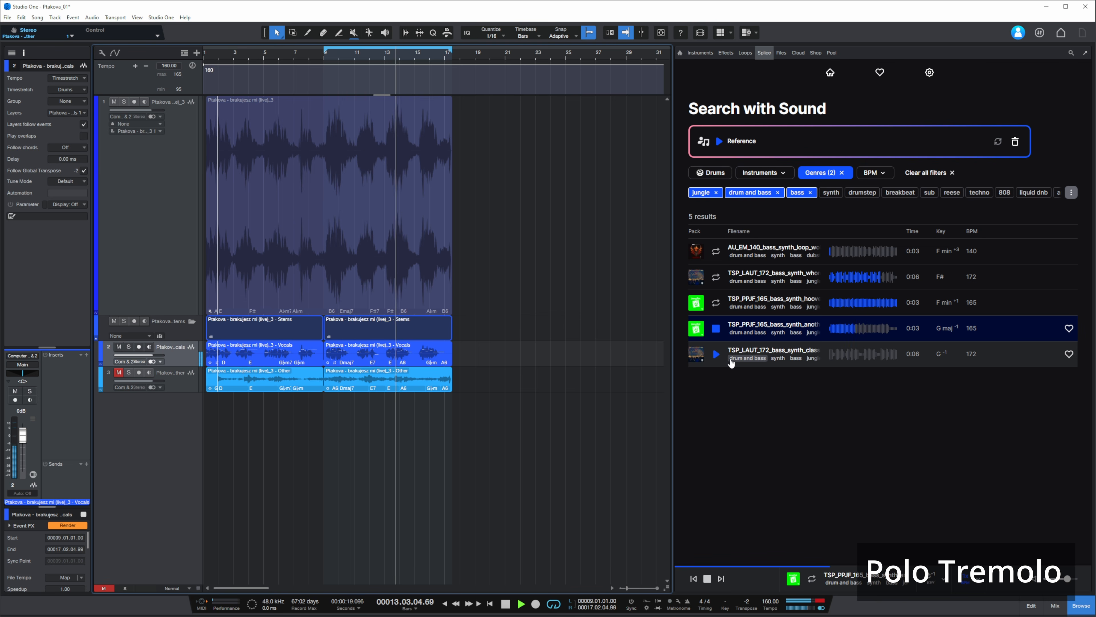
{"action": "left_click", "coordinate": [717, 355]}
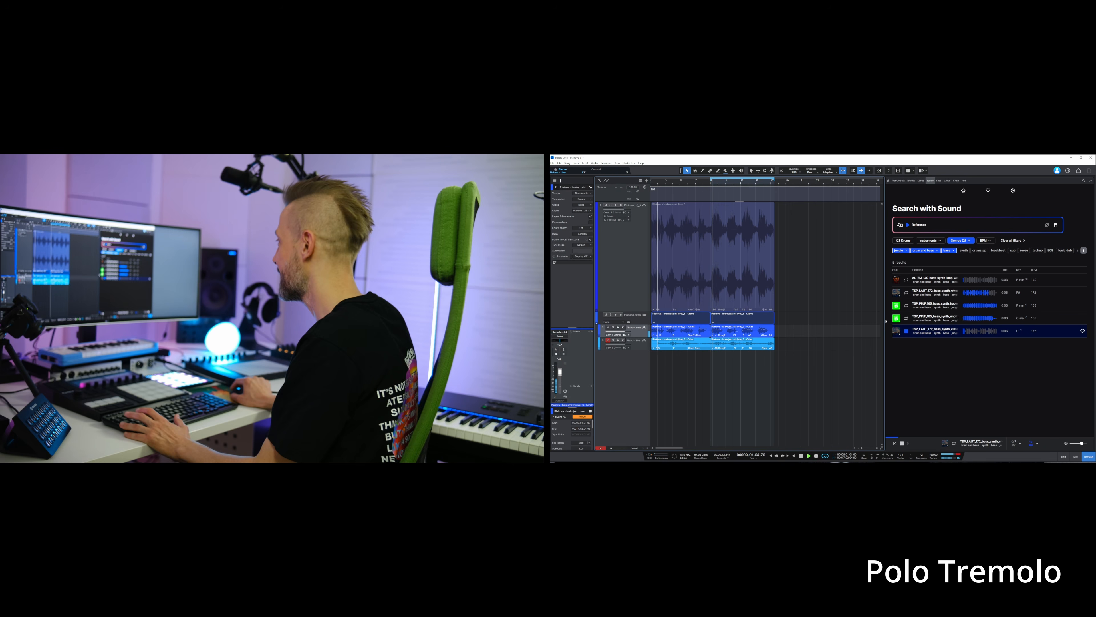
- Place the TSP_LAUT_172 classic_stomp_G and TSP_PPJF_165 another_reese_Gmaj bass loops on new tracks at bar 9
{"action": "mouse_move", "coordinate": [806, 327]}
{"action": "left_mouse_down"}
{"action": "mouse_move", "coordinate": [735, 324]}
{"action": "mouse_move", "coordinate": [810, 319]}
{"action": "left_mouse_up"}
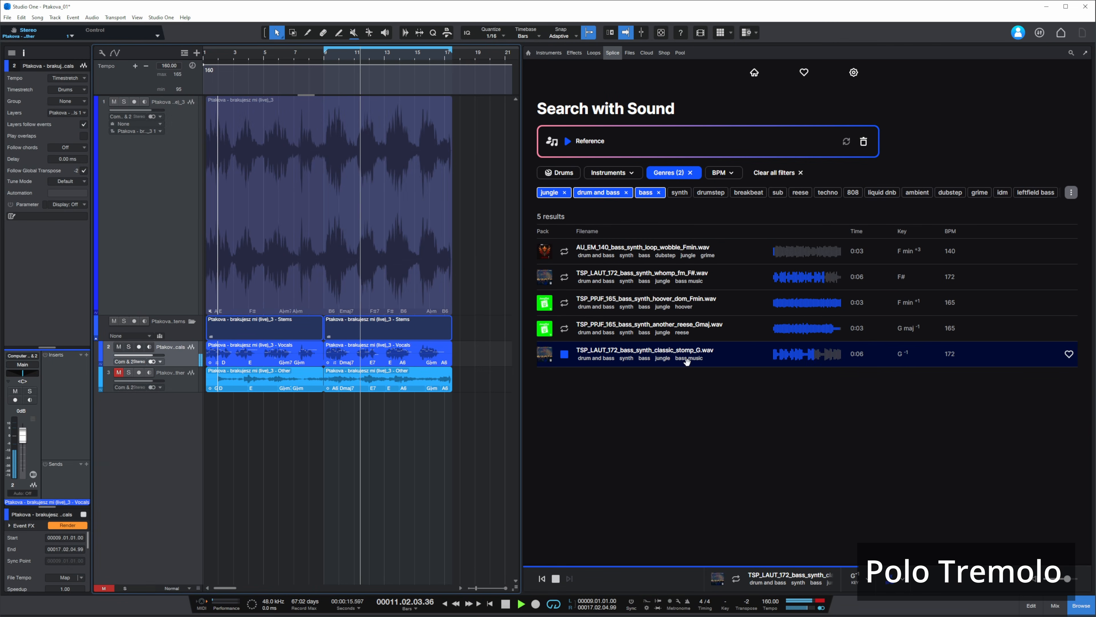
{"action": "left_click_drag", "start_coordinate": [643, 350], "coordinate": [436, 386]}
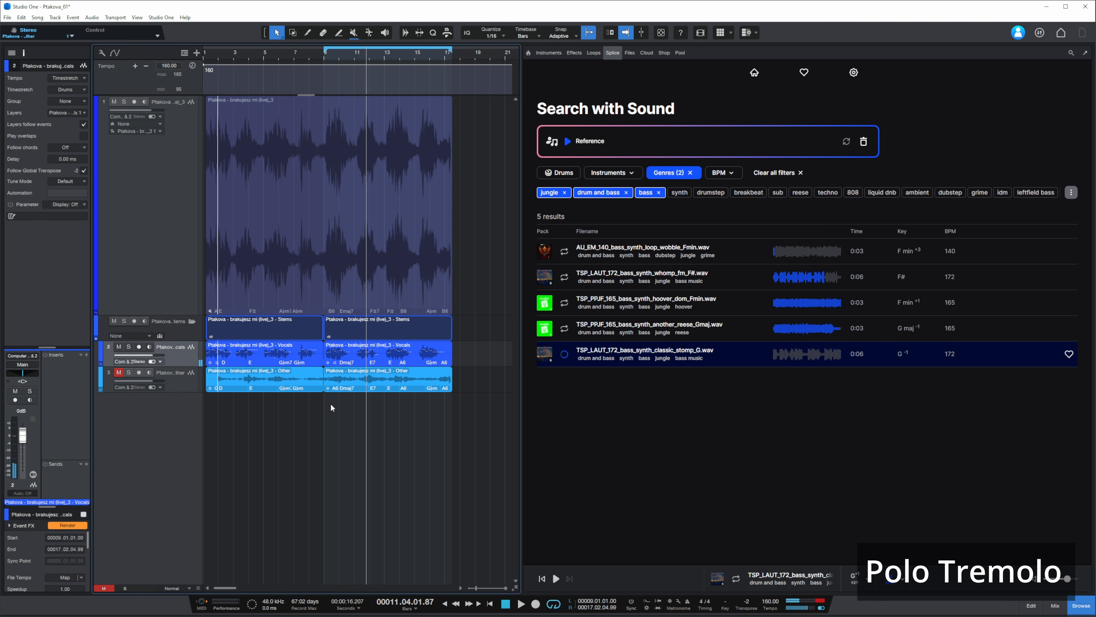
{"action": "left_click_drag", "start_coordinate": [332, 407], "coordinate": [341, 413]}
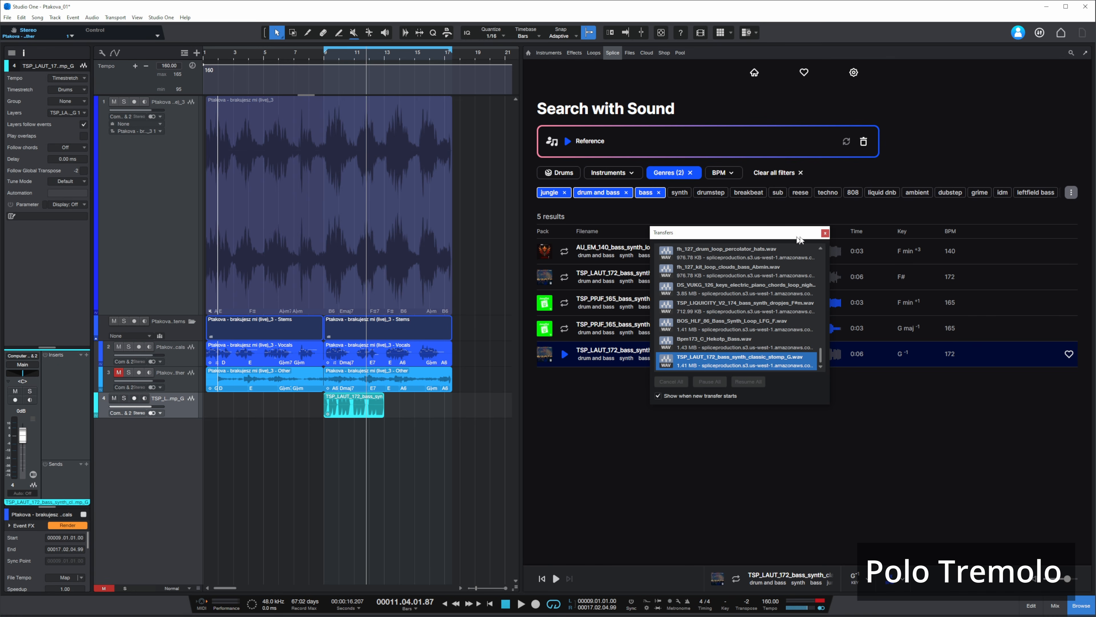
{"action": "left_click", "coordinate": [826, 233]}
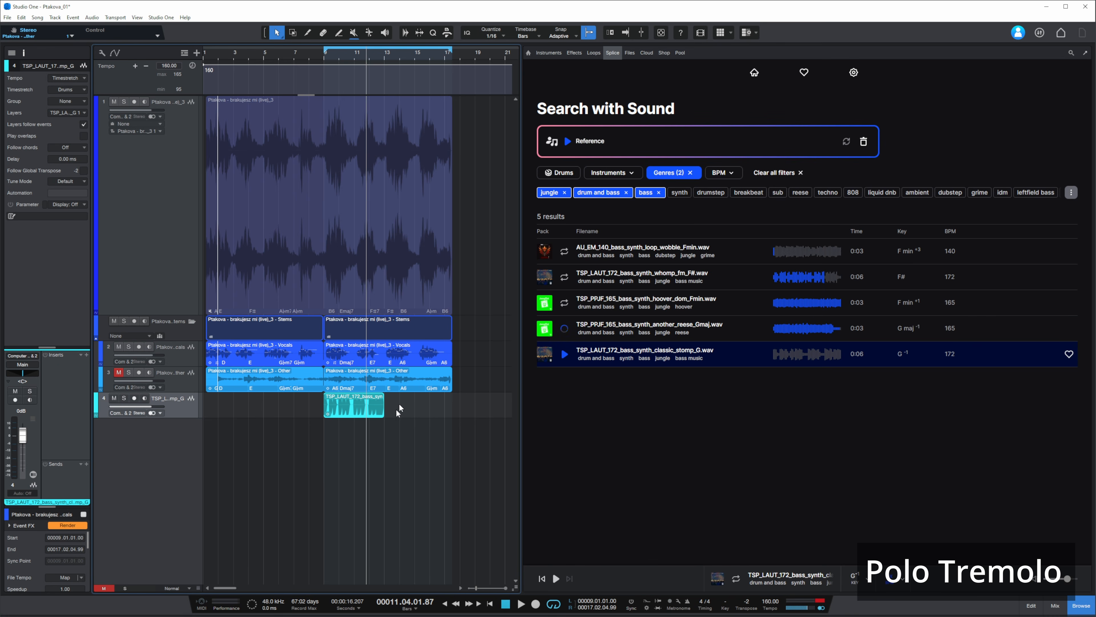
{"action": "left_click_drag", "start_coordinate": [334, 433], "coordinate": [339, 432]}
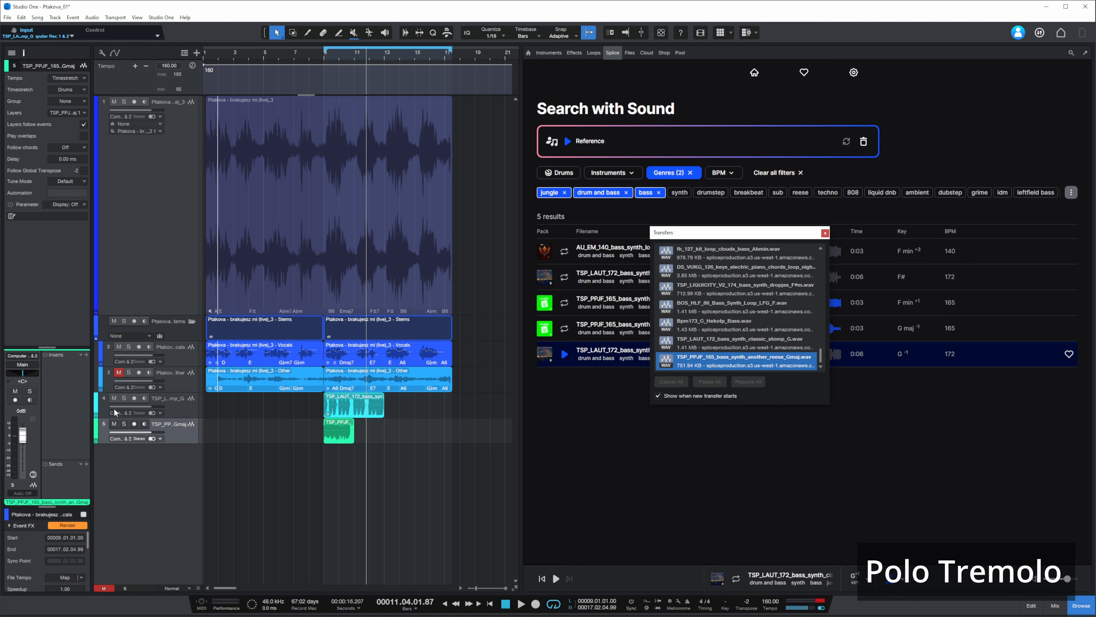
- Mute the classic_stomp track and duplicate both bass loops until they fill bars 9 to 17
{"action": "double_click", "coordinate": [110, 399]}
{"action": "left_click", "coordinate": [114, 398]}
{"action": "left_click", "coordinate": [341, 404]}
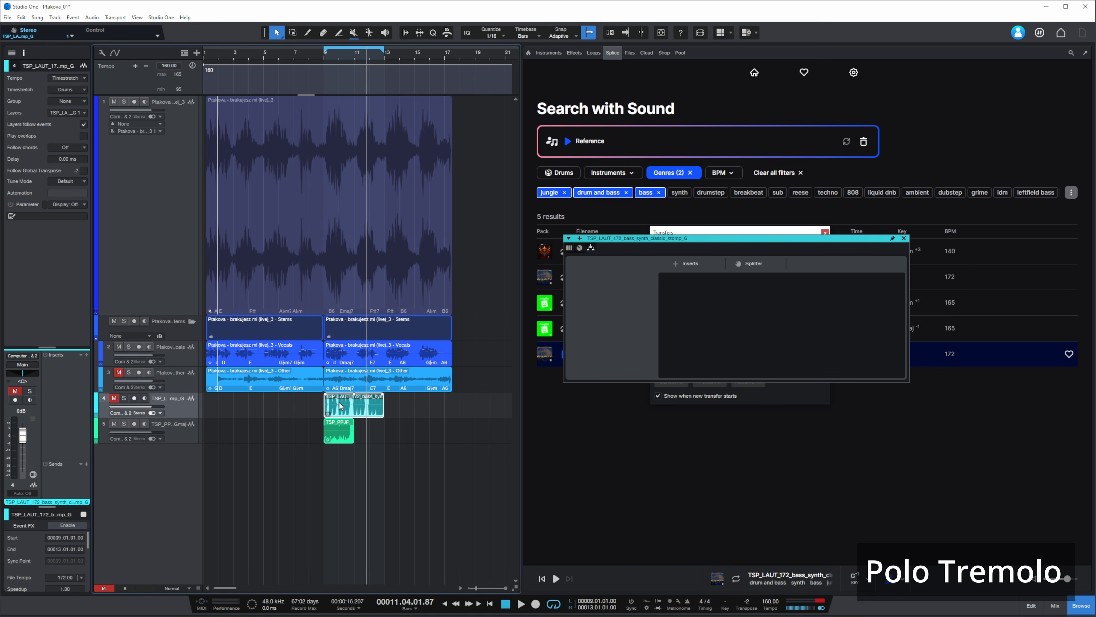
{"action": "key", "text": "d"}
{"action": "left_click", "coordinate": [342, 436]}
{"action": "key", "text": "d"}
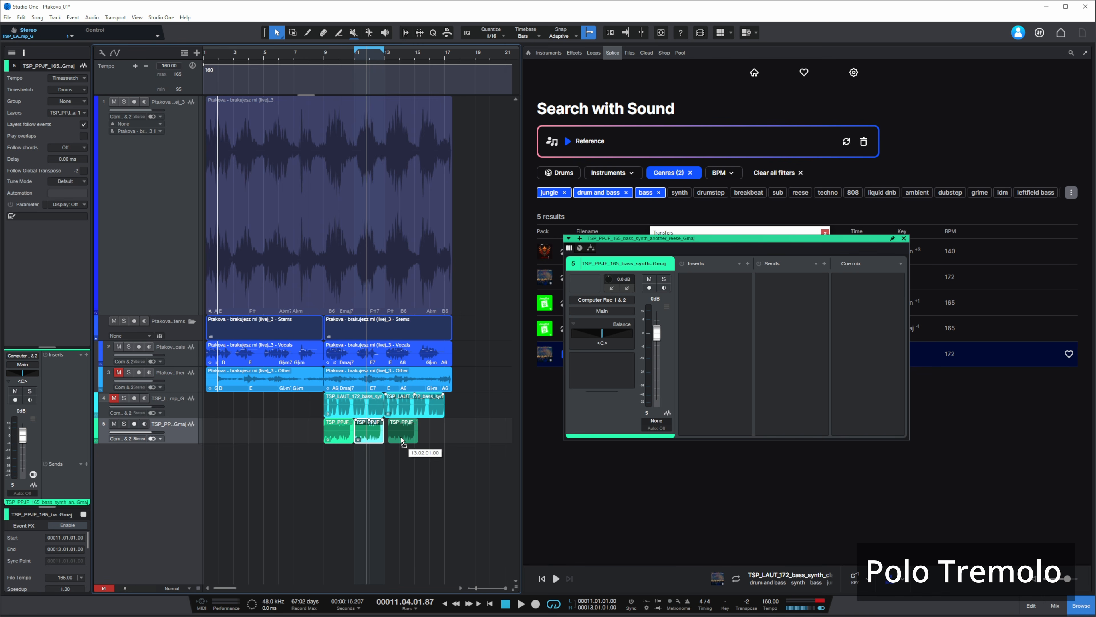
{"action": "left_click_drag", "start_coordinate": [402, 440], "coordinate": [337, 422]}
{"action": "key", "text": "d"}
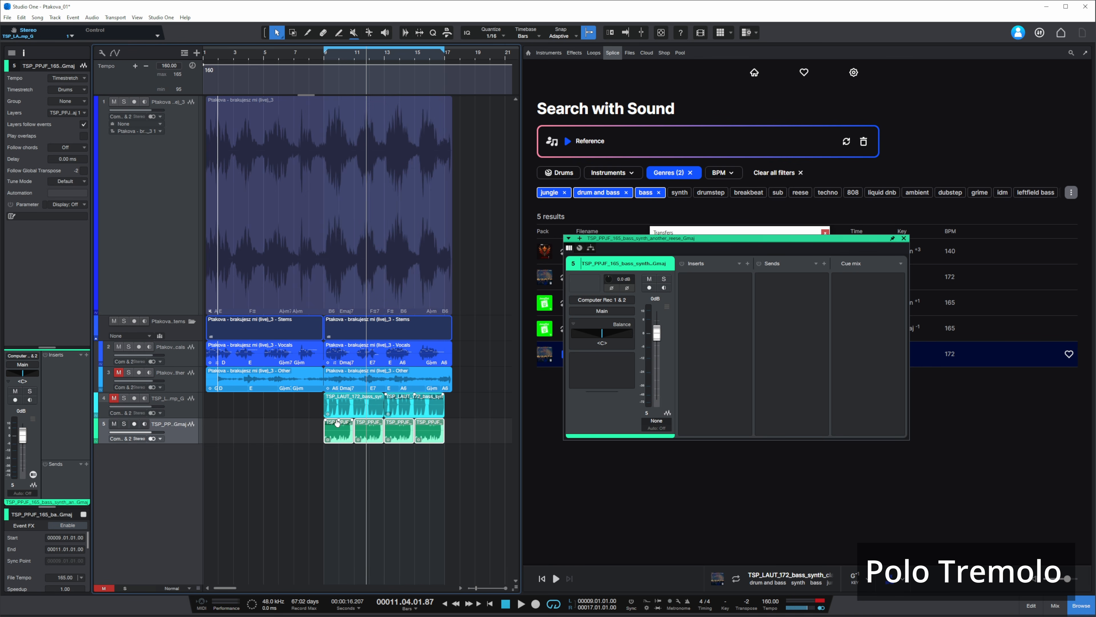
- Listen to the looped section with the reese bass and close the open channel and transfer windows
{"action": "key", "text": "space"}
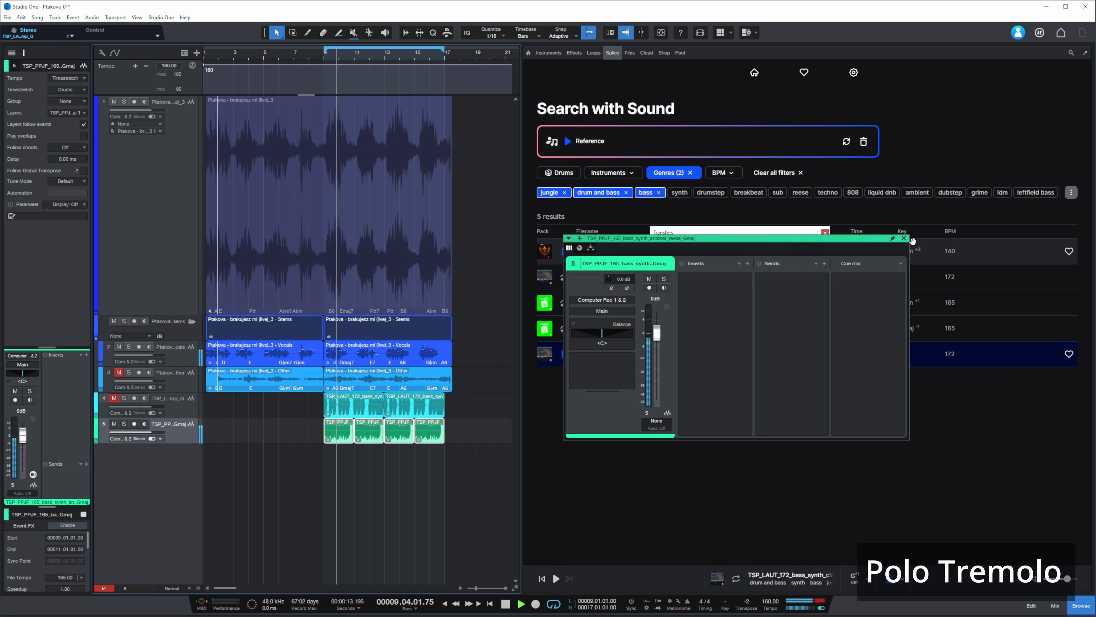
{"action": "left_click", "coordinate": [904, 239]}
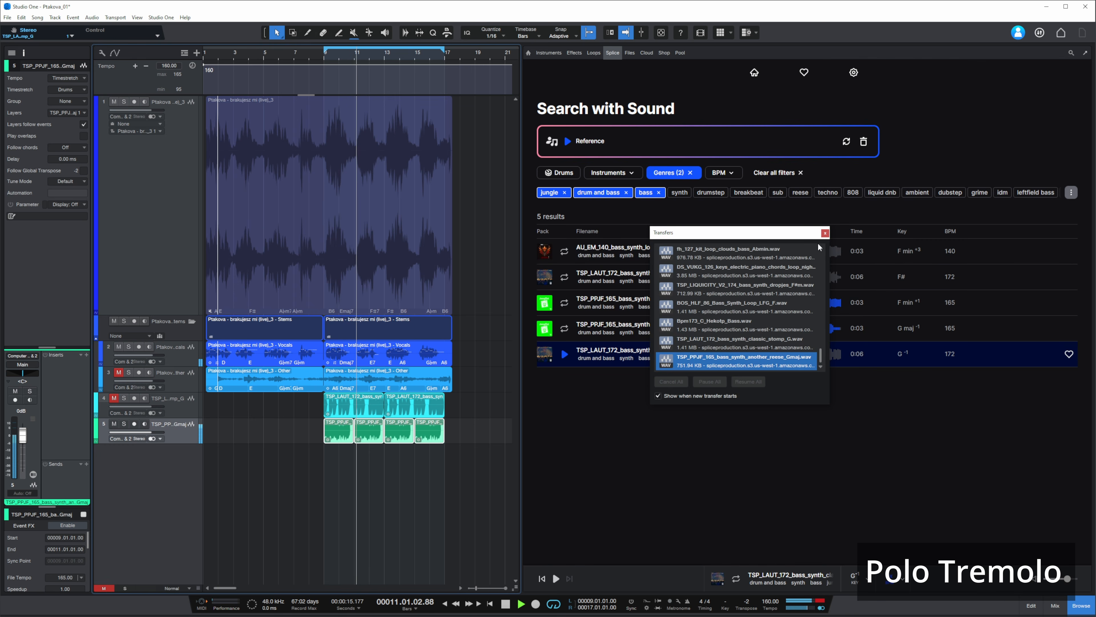
{"action": "left_click", "coordinate": [825, 233]}
{"action": "left_click_drag", "start_coordinate": [522, 74], "coordinate": [559, 74]}
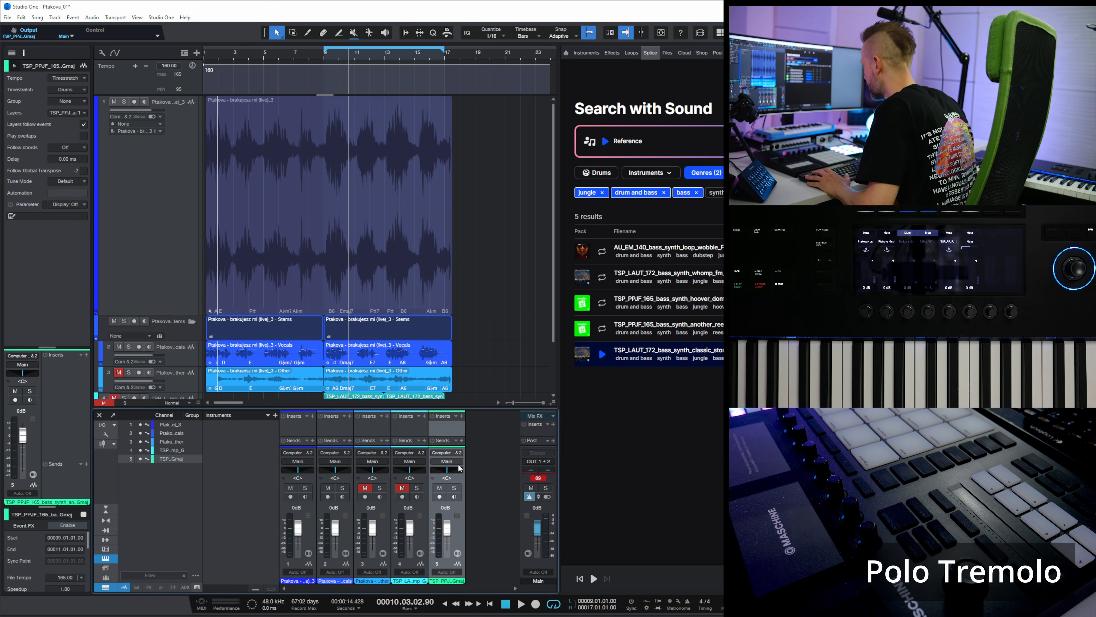
- Add the plug-in found by searching for "ozo" to the Main output channel's inserts
{"action": "left_click", "coordinate": [553, 424]}
{"action": "type", "text": "ozo"}
{"action": "key", "text": "Return"}
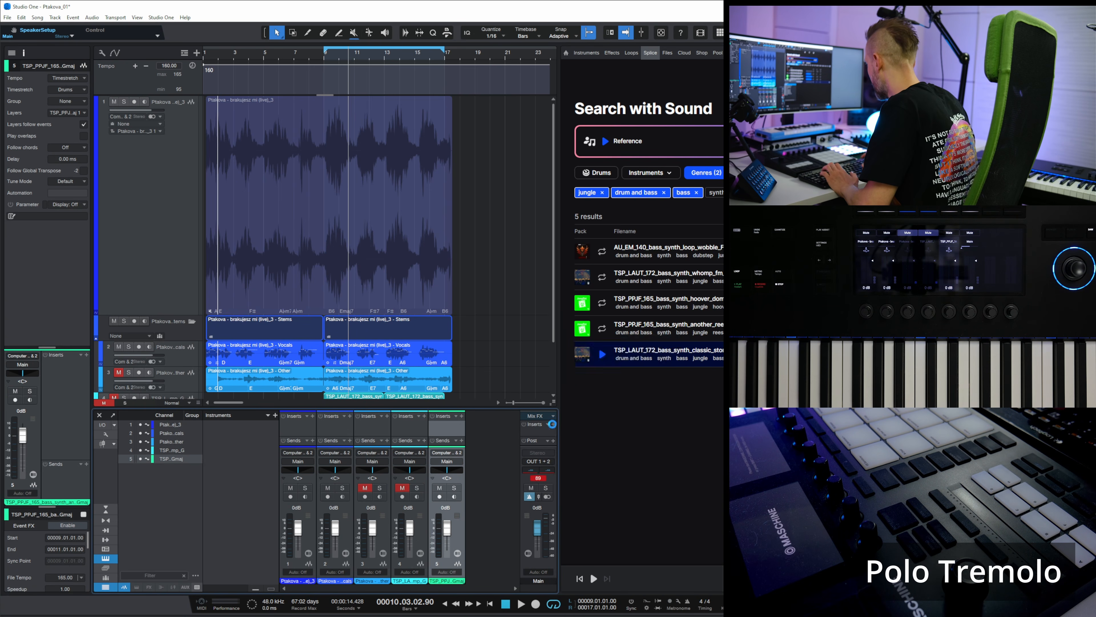
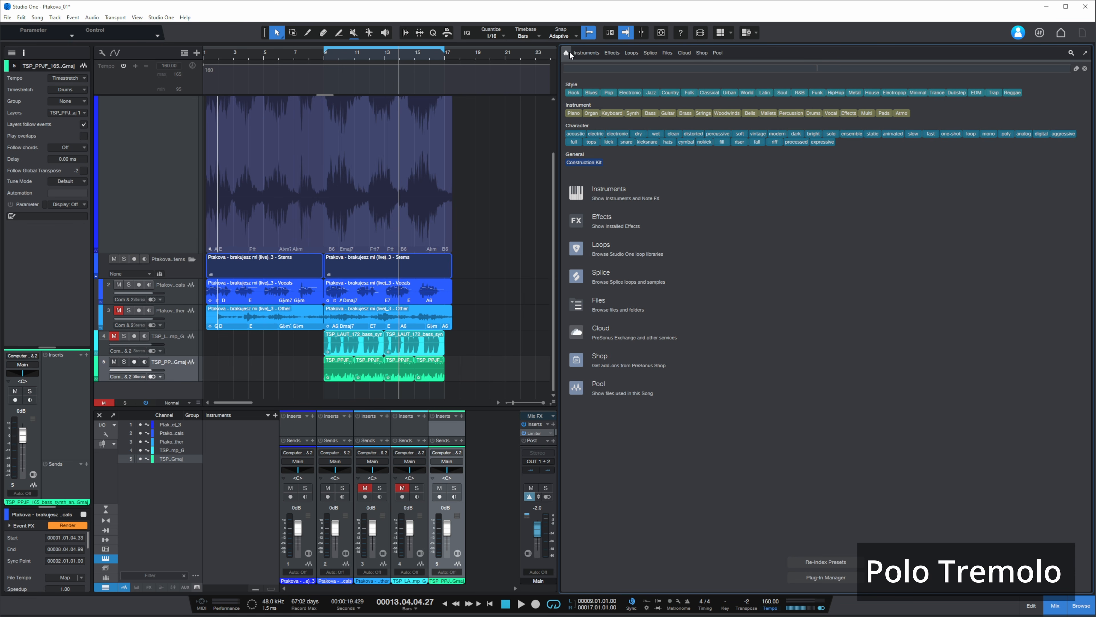
- Search the browser for "masch" and add the Maschine 2 instrument on a new track below the bass loops
{"action": "type", "text": "mu"}
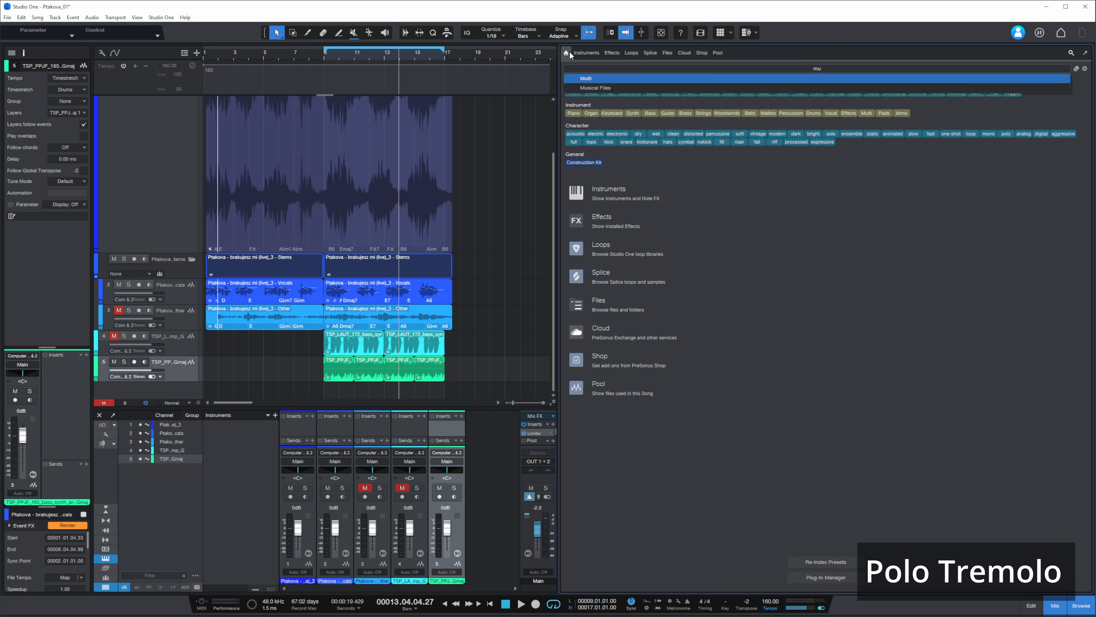
{"action": "key", "text": "BackSpace"}
{"action": "type", "text": "sch"}
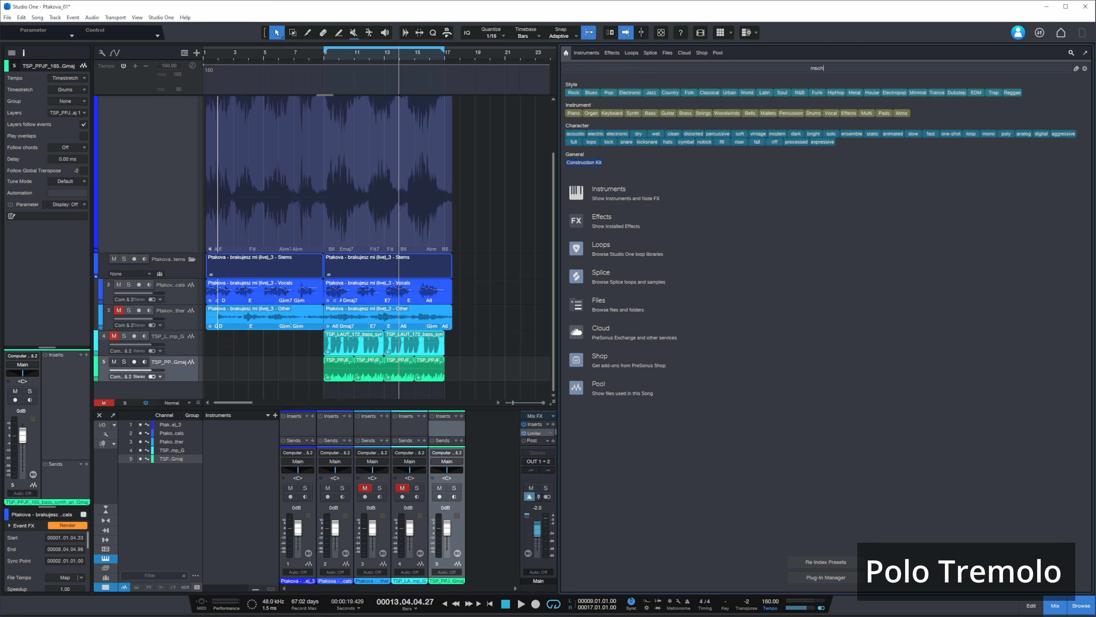
{"action": "key", "text": "BackSpace"}
{"action": "key", "text": "BackSpace"}
{"action": "key", "text": "BackSpace"}
{"action": "type", "text": "asch"}
{"action": "key", "text": "Return"}
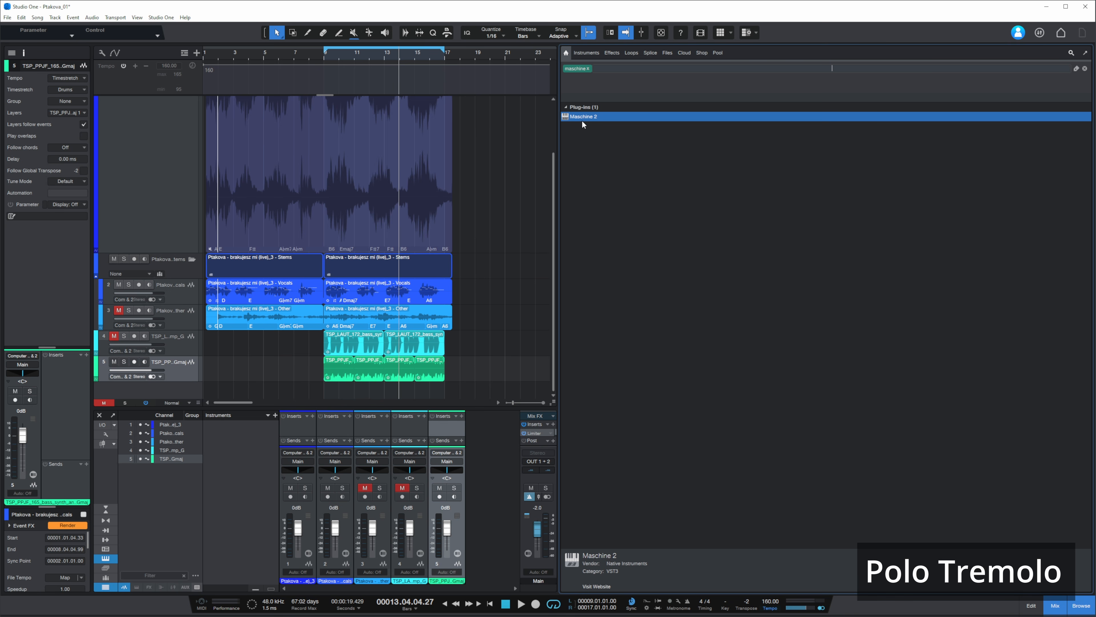
{"action": "left_click_drag", "start_coordinate": [582, 125], "coordinate": [186, 391]}
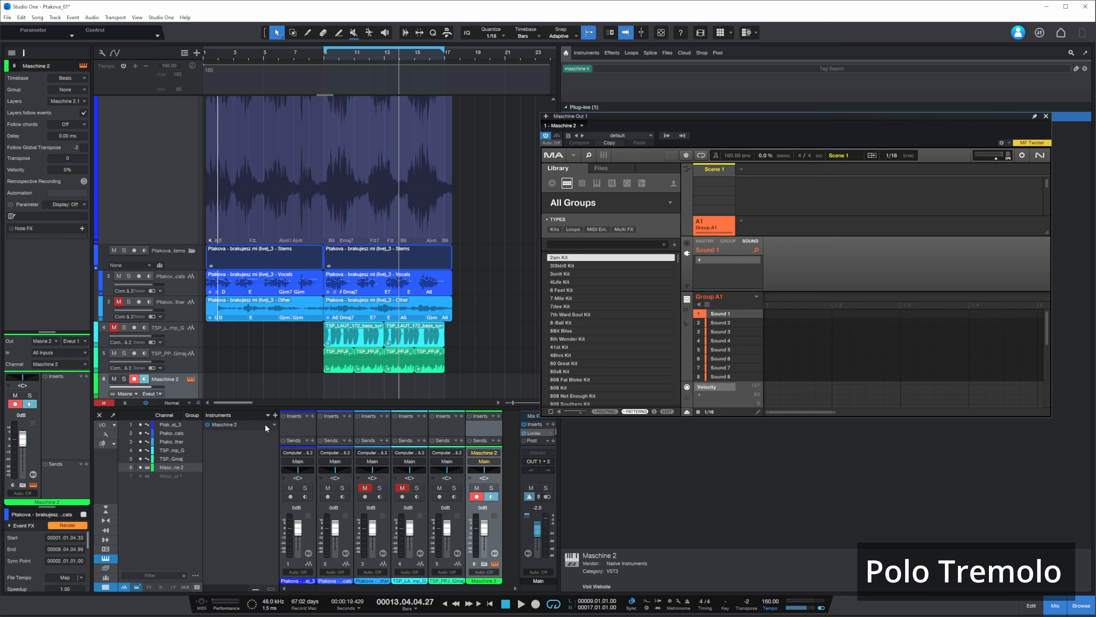
- Expand the Maschine 2 instrument's outputs and activate Maschine Out 1 through 8 as separate mixer channels
{"action": "left_click", "coordinate": [274, 424]}
{"action": "left_click", "coordinate": [234, 440]}
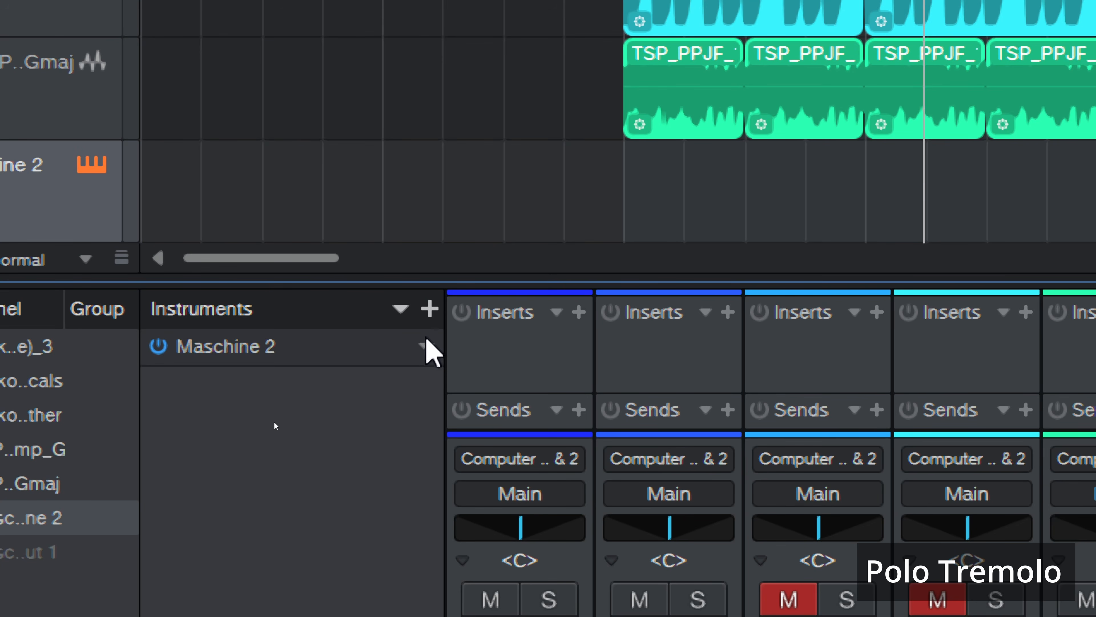
{"action": "left_click", "coordinate": [426, 342]}
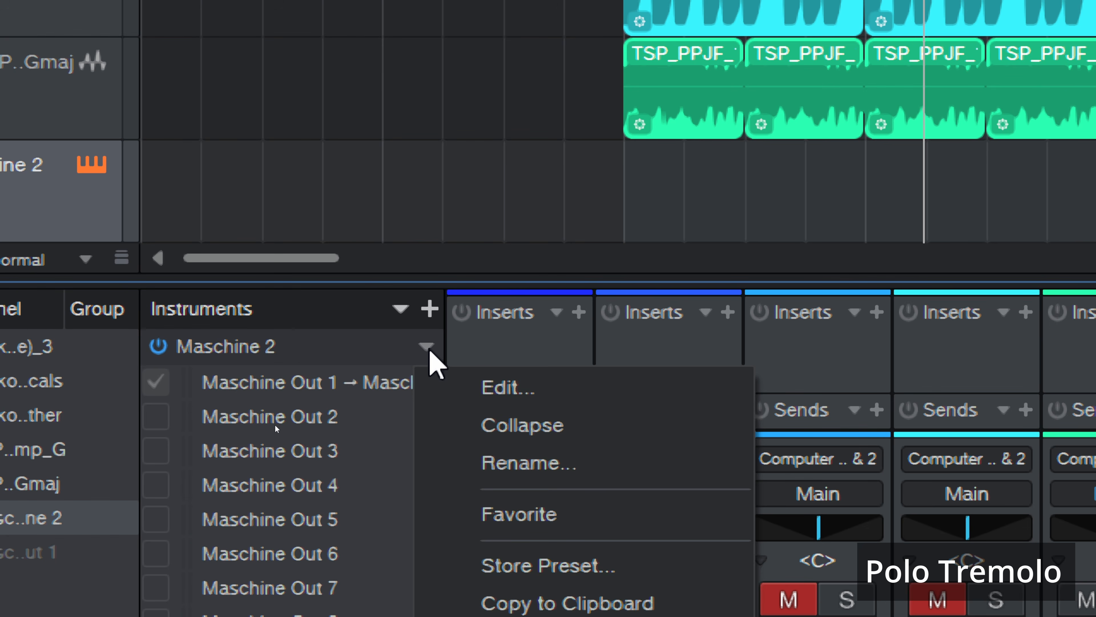
{"action": "left_click", "coordinate": [146, 431]}
{"action": "left_click", "coordinate": [147, 423]}
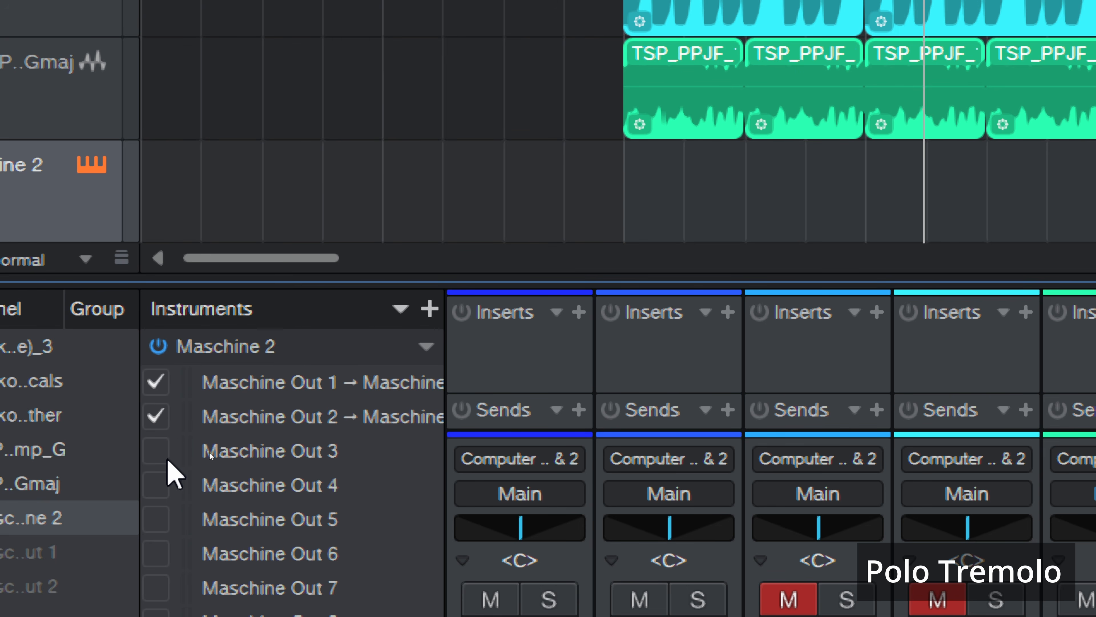
{"action": "left_click", "coordinate": [156, 555]}
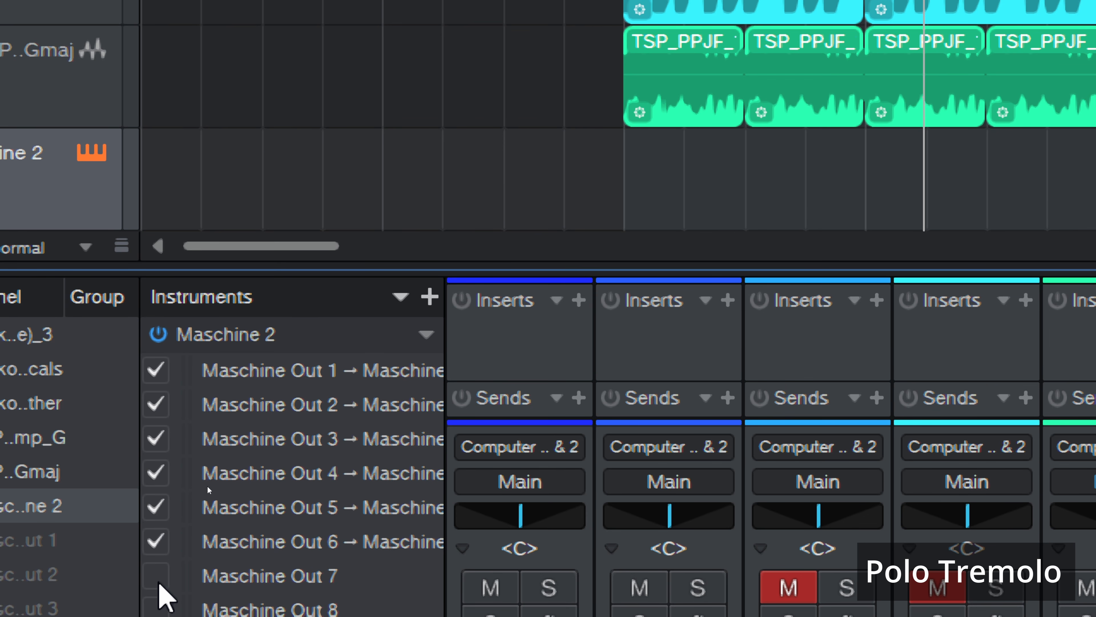
{"action": "left_click", "coordinate": [156, 588]}
{"action": "left_click", "coordinate": [157, 613]}
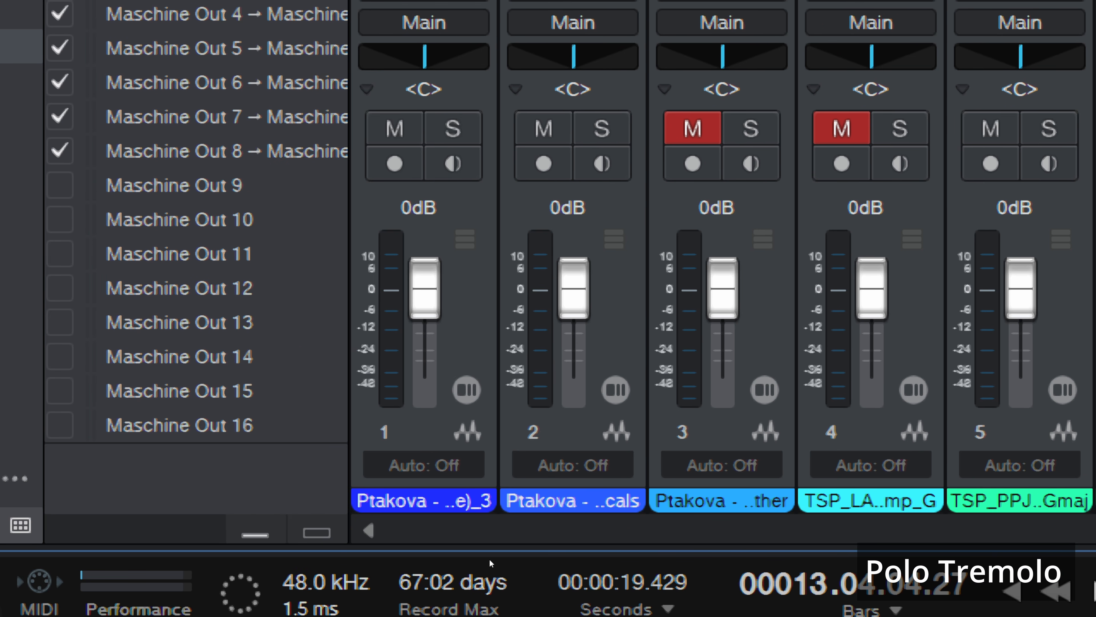
{"action": "scroll", "coordinate": [516, 587], "scroll_direction": "right", "scroll_amount": 4}
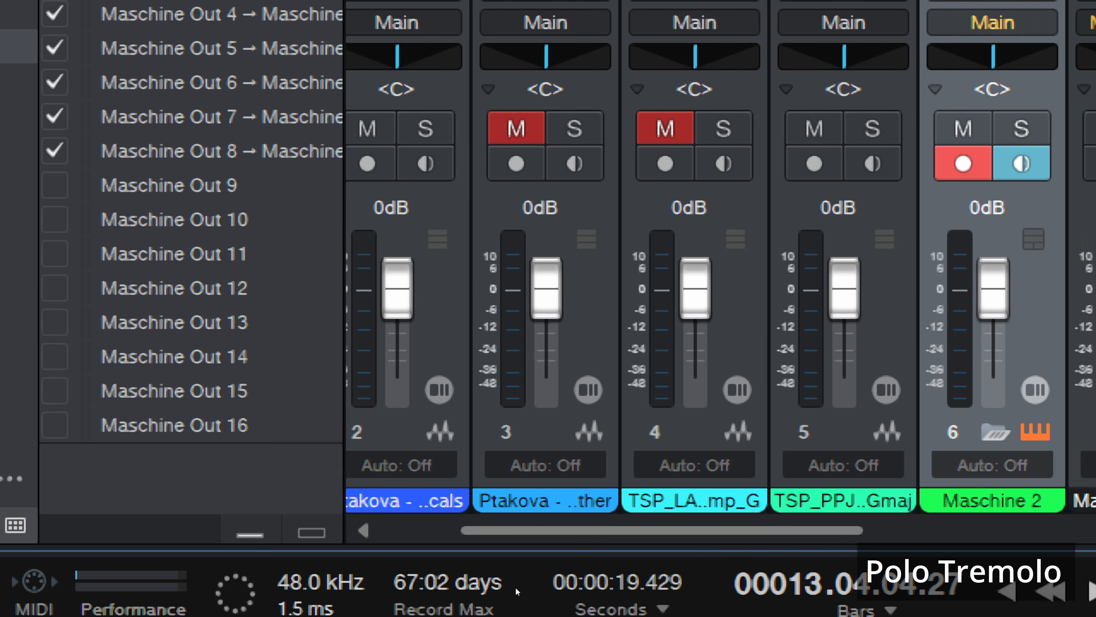
{"action": "scroll", "coordinate": [515, 587], "scroll_direction": "right", "scroll_amount": 8}
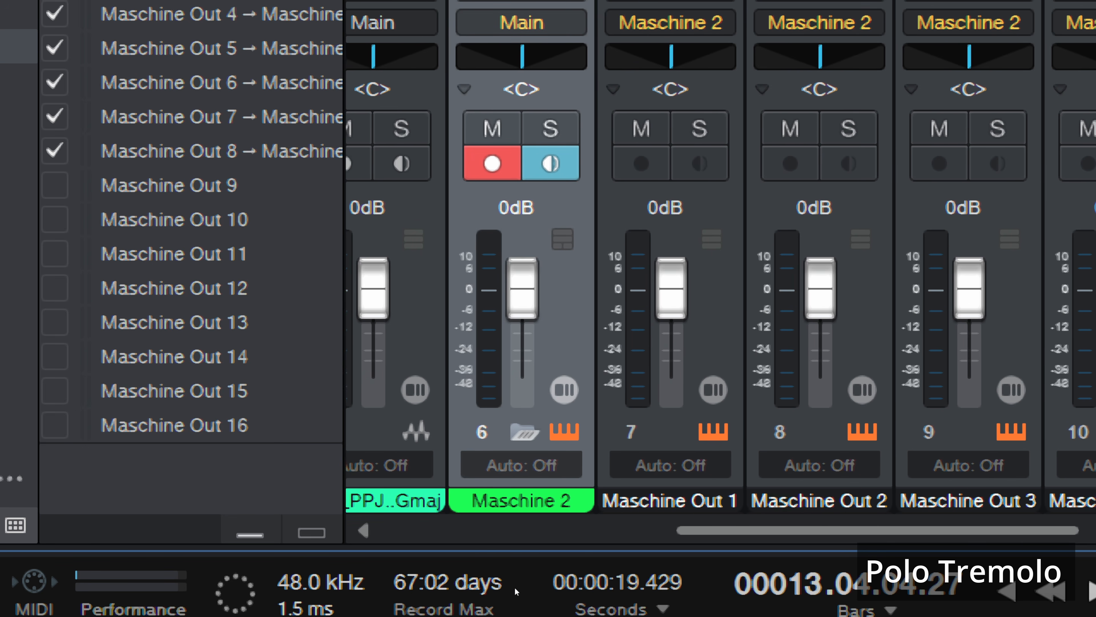
{"action": "scroll", "coordinate": [515, 587], "scroll_direction": "right", "scroll_amount": 4}
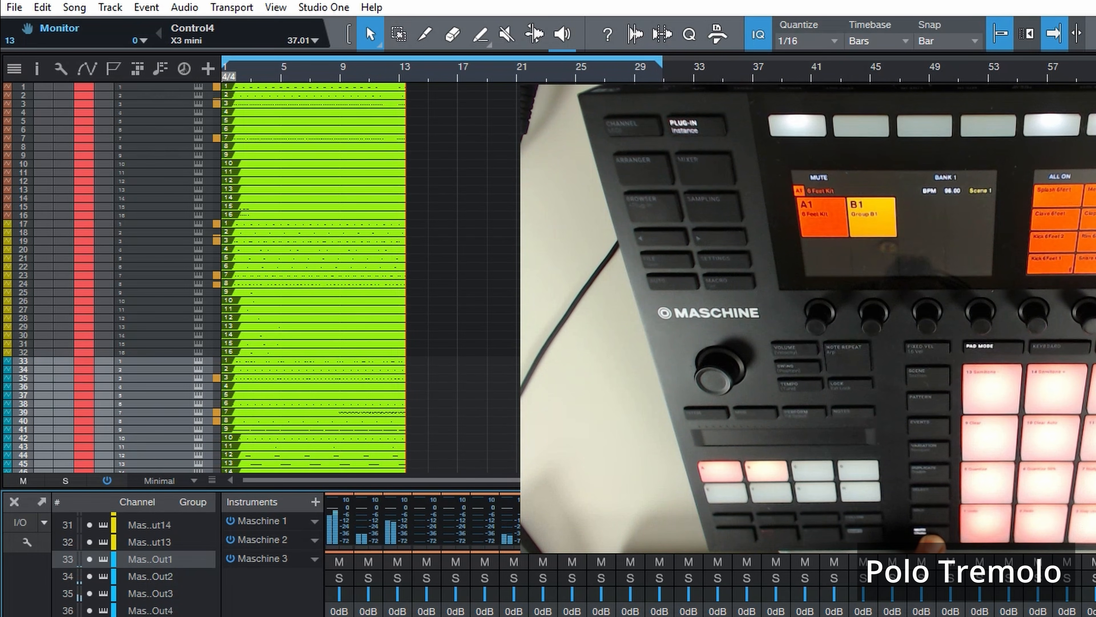
- Audition several DS_VUKG keys loops in the Splice results during song playback and open the key filter options
{"action": "key", "text": "space"}
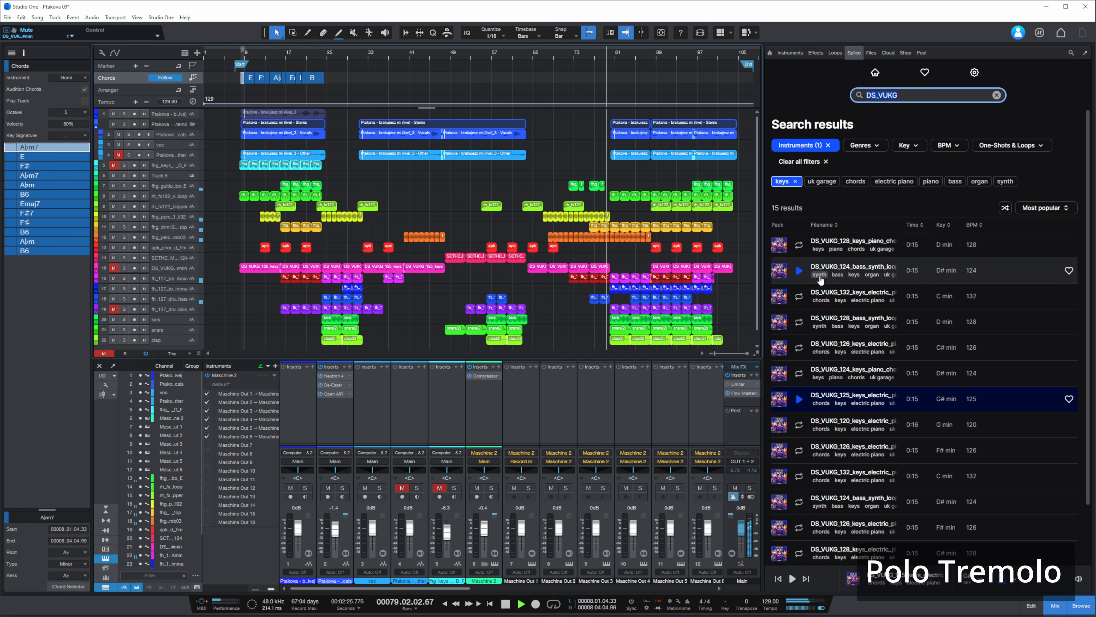
{"action": "left_click", "coordinate": [799, 321]}
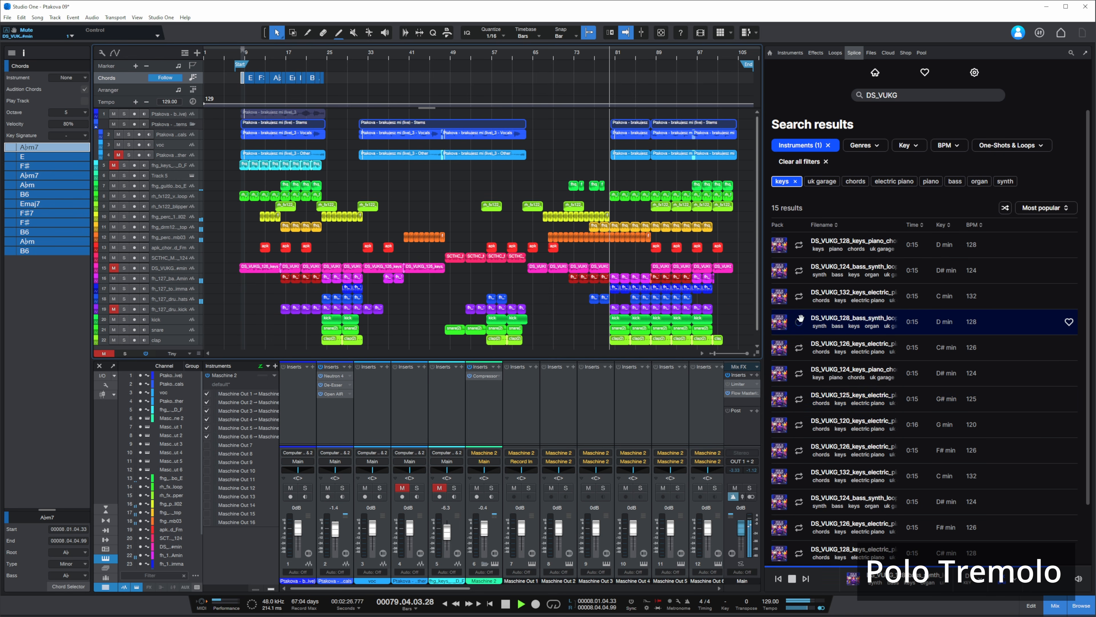
{"action": "left_click", "coordinate": [799, 348]}
{"action": "left_click", "coordinate": [799, 373]}
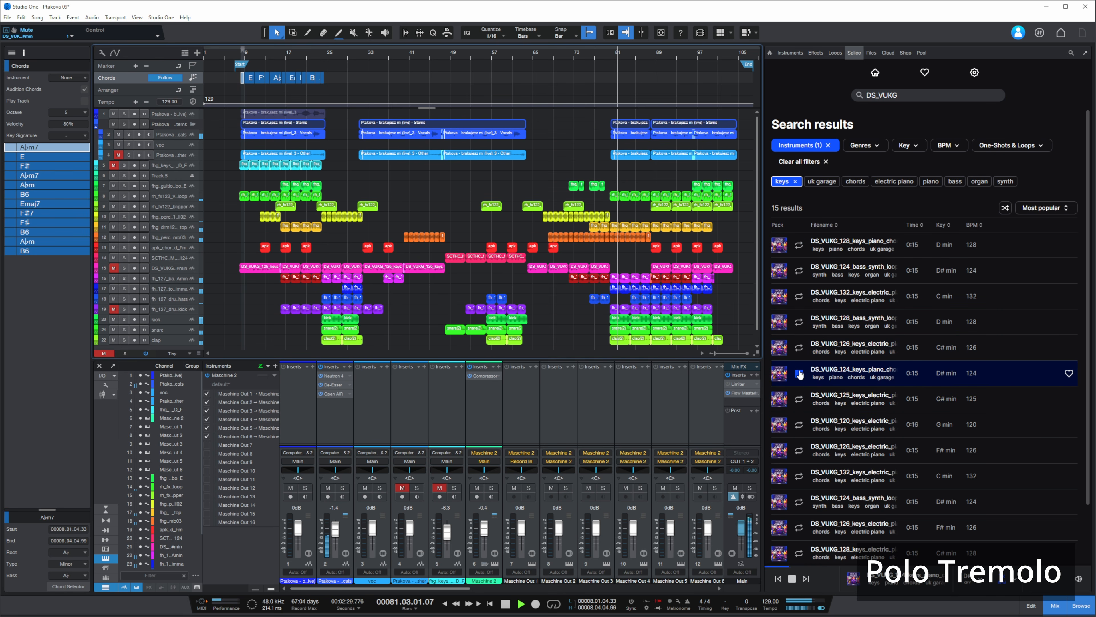
{"action": "left_click", "coordinate": [799, 399]}
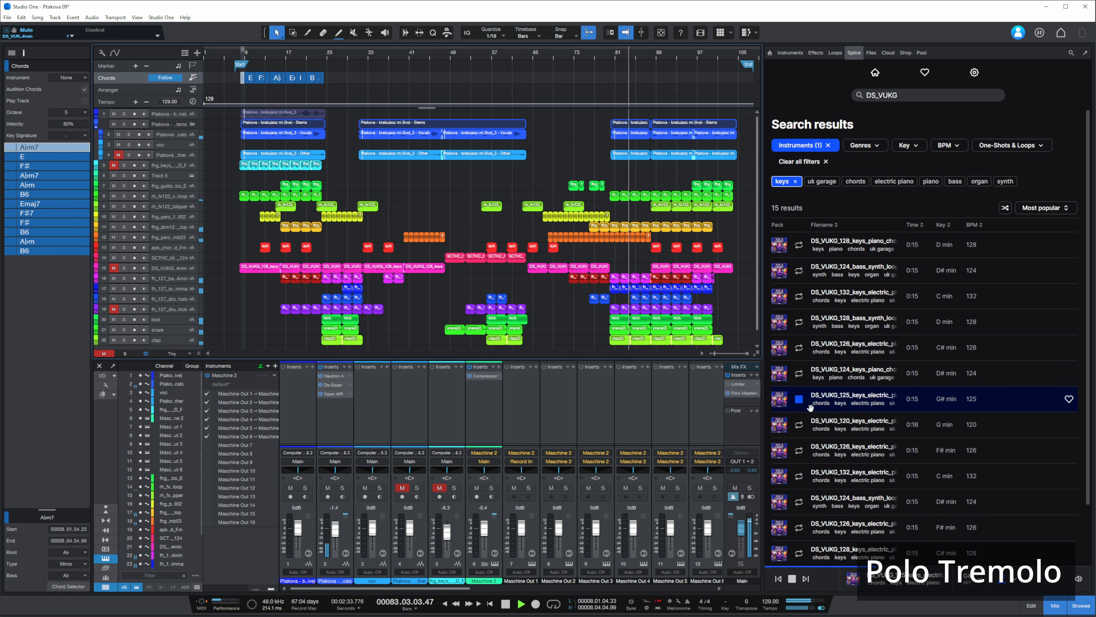
{"action": "left_click", "coordinate": [799, 400]}
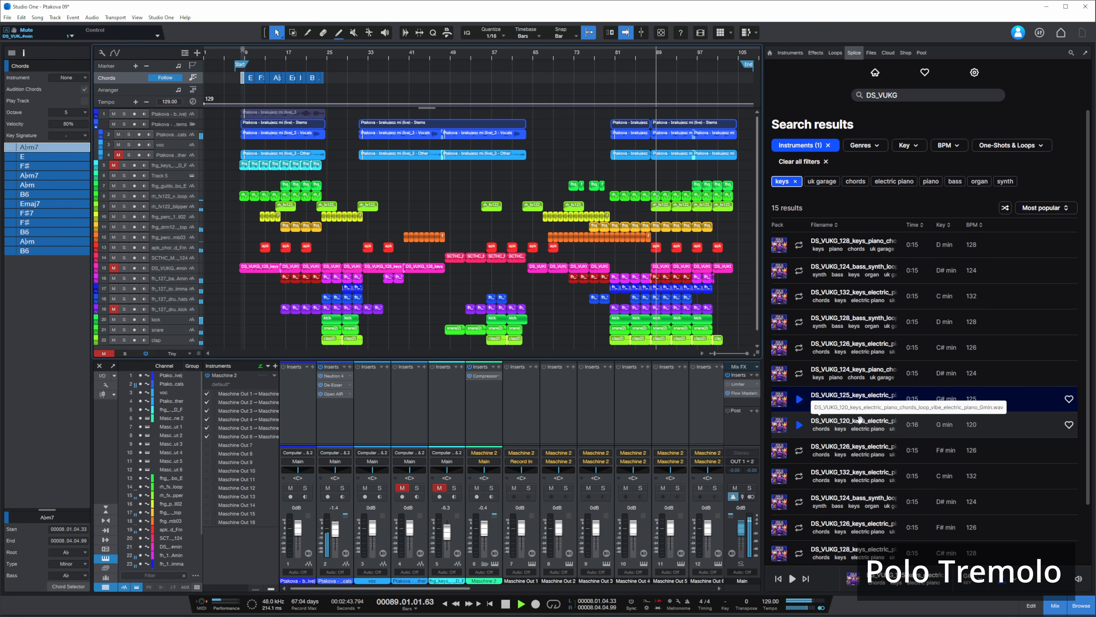
{"action": "left_click", "coordinate": [923, 146]}
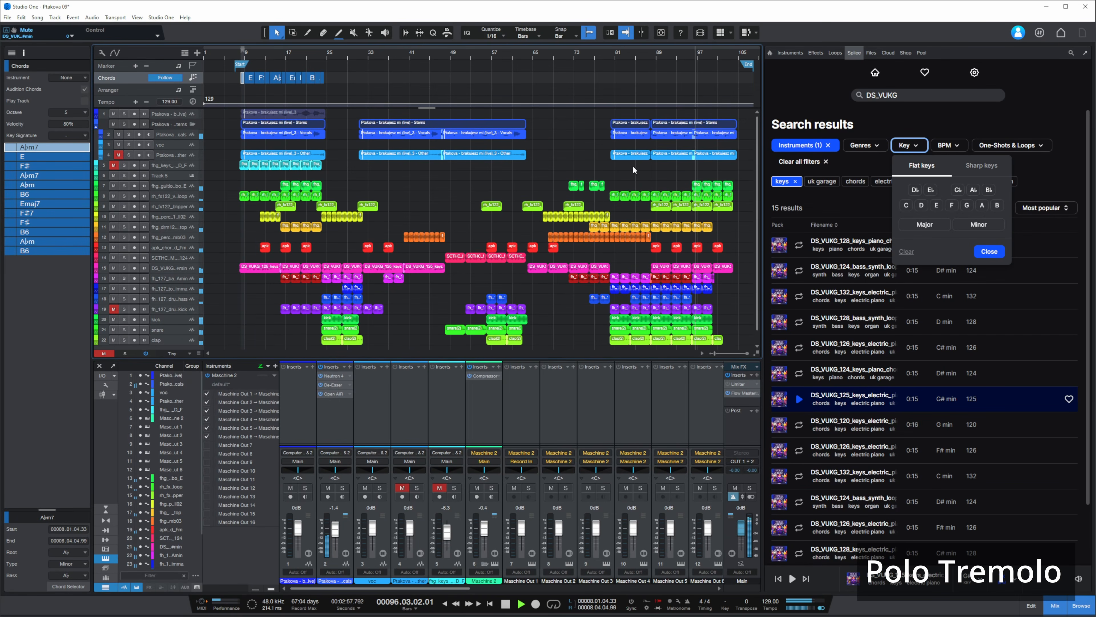
{"action": "scroll", "coordinate": [600, 397], "scroll_direction": "right", "scroll_amount": 1}
{"action": "scroll", "coordinate": [472, 406], "scroll_direction": "left", "scroll_amount": 1}
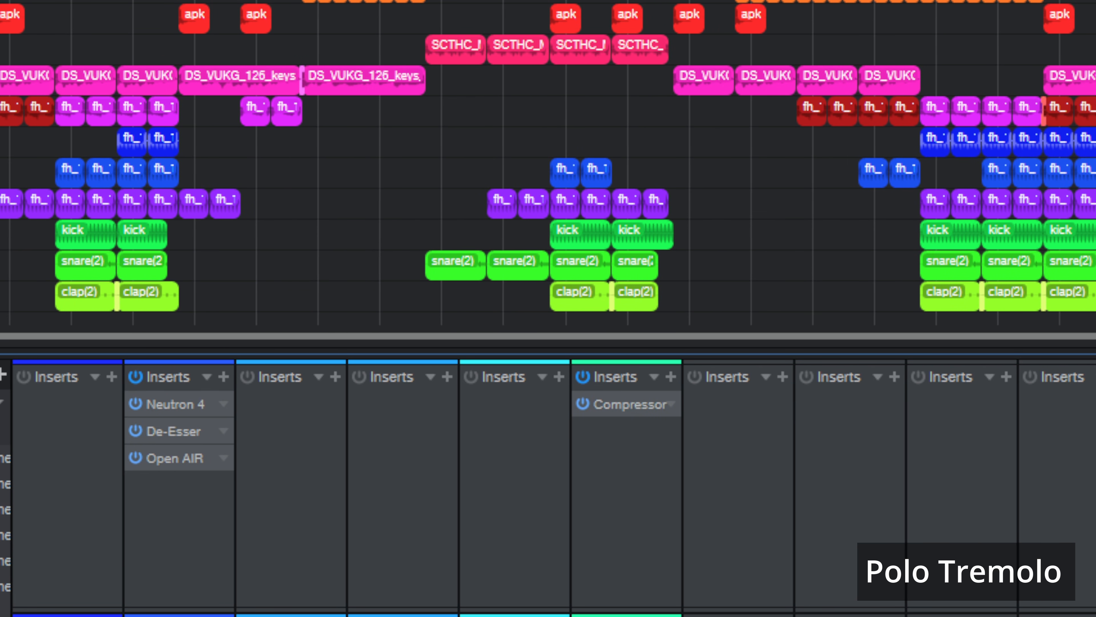
- Open the Flow Mastering Suite on the Main channel, examine its Pop Production controls and close it
{"action": "scroll", "coordinate": [613, 234], "scroll_direction": "right", "scroll_amount": 2}
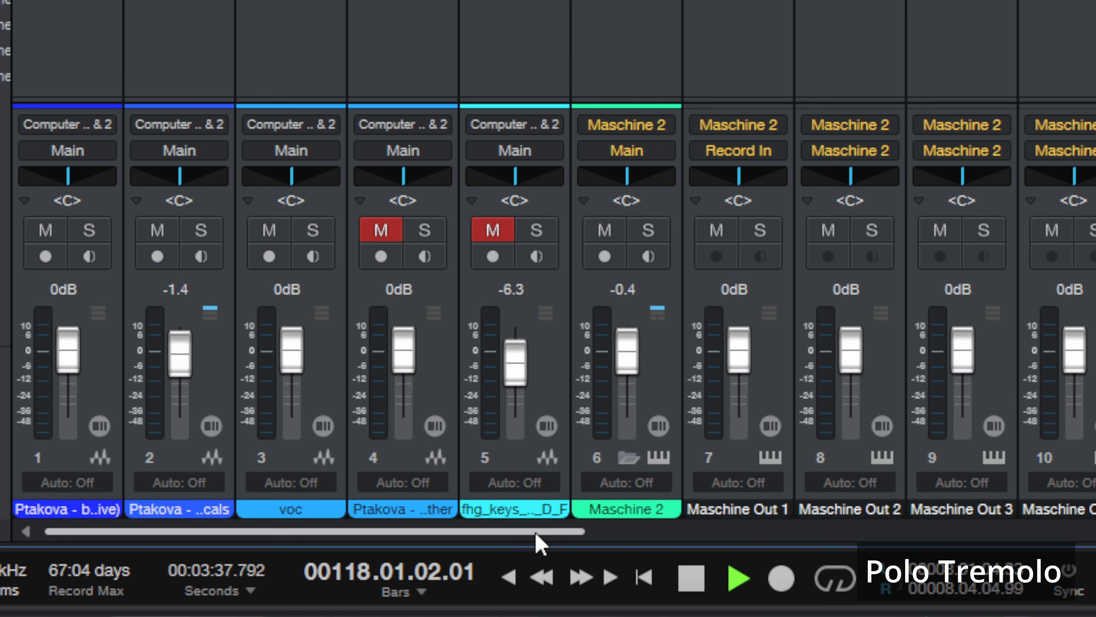
{"action": "left_click_drag", "start_coordinate": [553, 532], "coordinate": [1045, 589]}
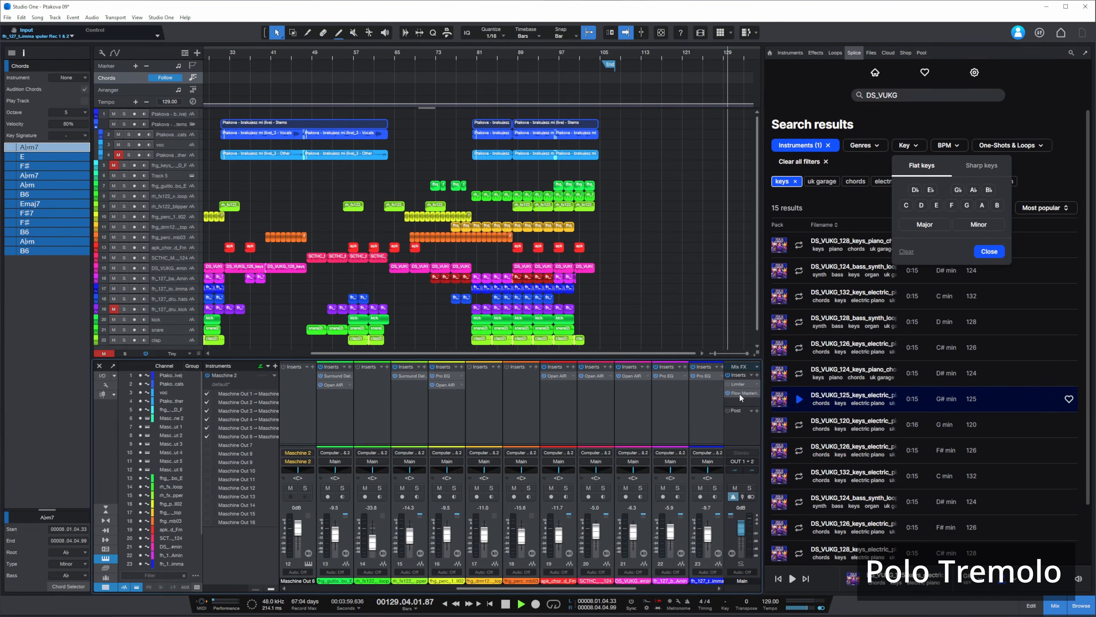
{"action": "left_click", "coordinate": [739, 395]}
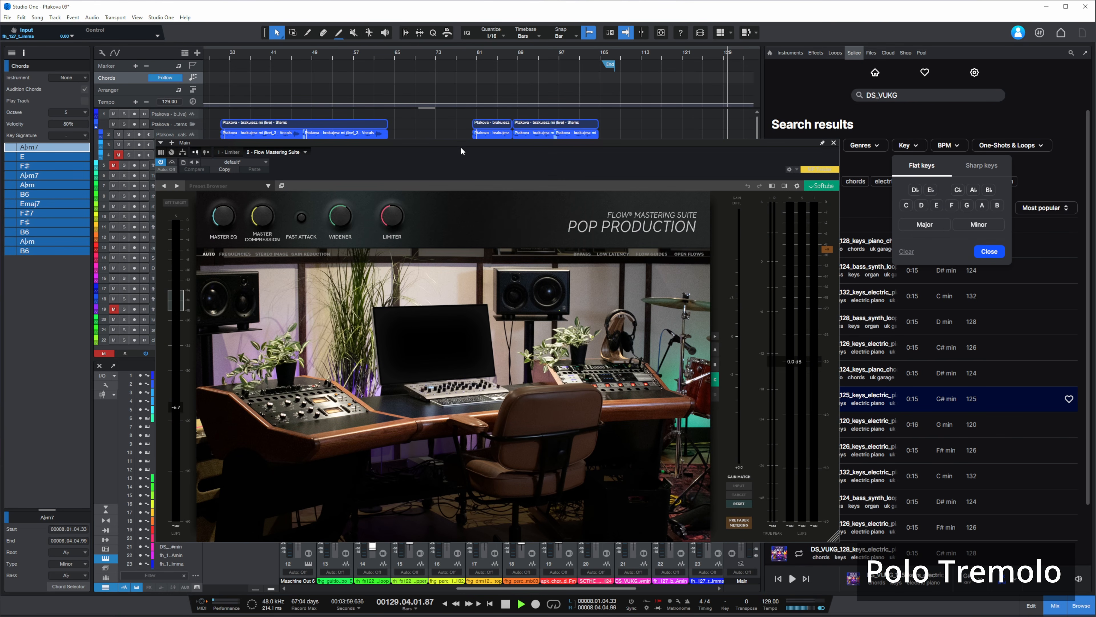
{"action": "left_click_drag", "start_coordinate": [447, 141], "coordinate": [434, 125]}
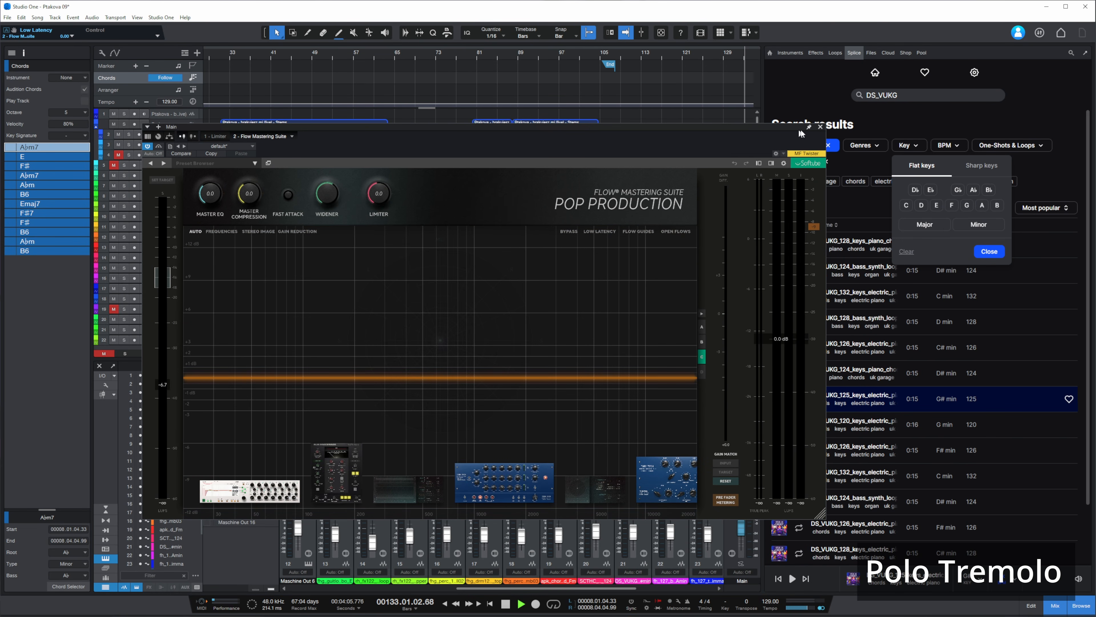
{"action": "left_click", "coordinate": [820, 127]}
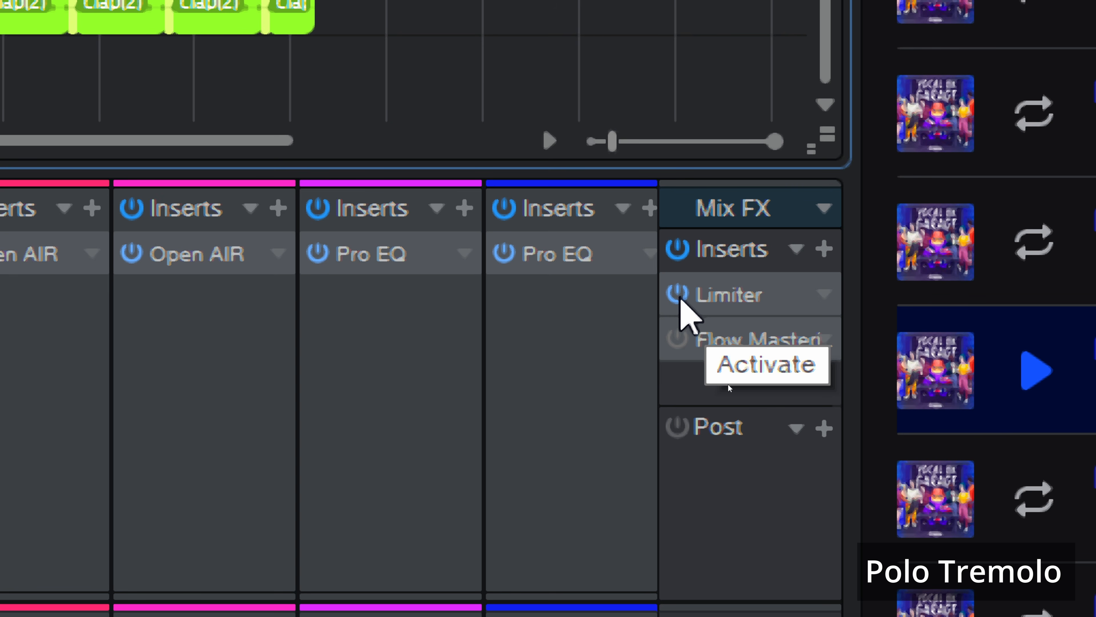
- Compare the Main channel's Limiter and Flow Mastering inserts by activating them alternately, leaving only Flow Mastering active
{"action": "left_click", "coordinate": [679, 294]}
{"action": "left_click", "coordinate": [679, 338]}
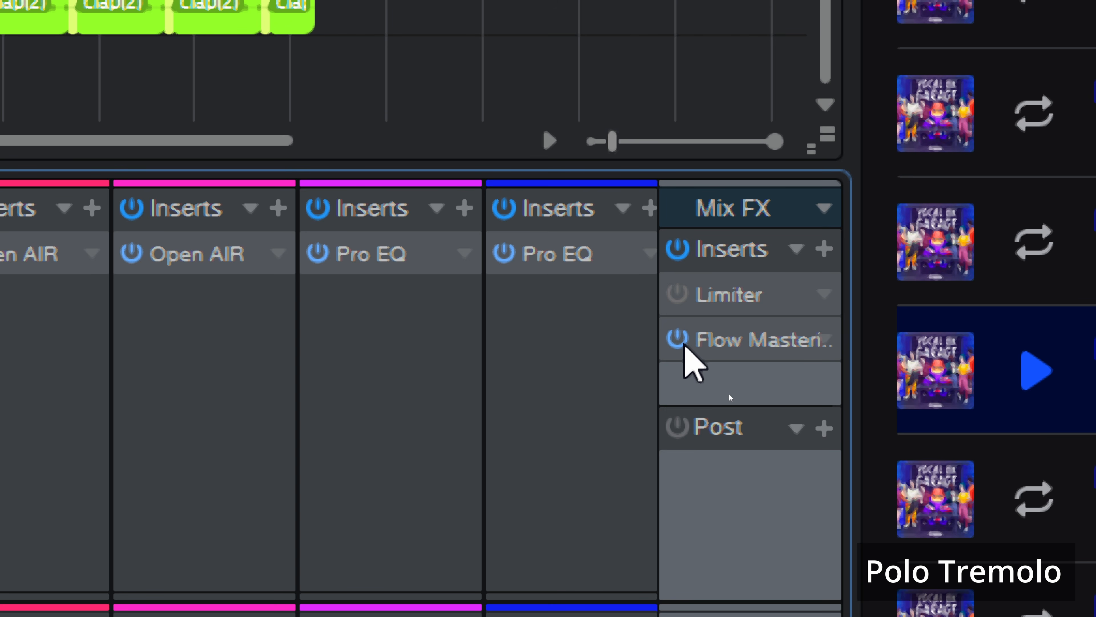
{"action": "left_click", "coordinate": [683, 343]}
{"action": "left_click", "coordinate": [685, 292]}
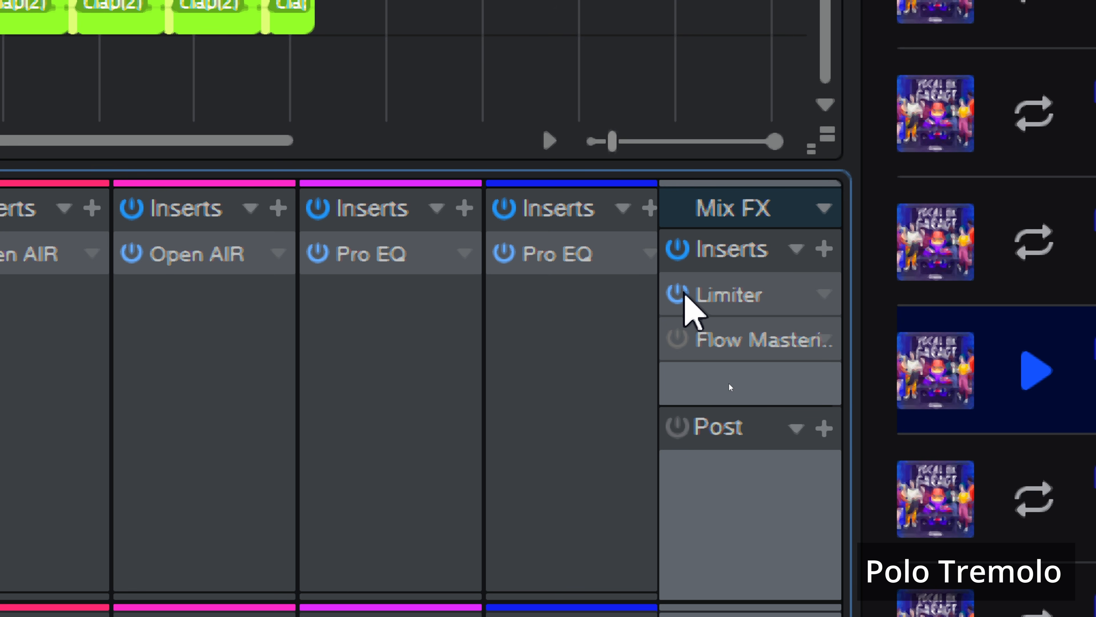
{"action": "left_click", "coordinate": [685, 292]}
{"action": "left_click", "coordinate": [679, 340]}
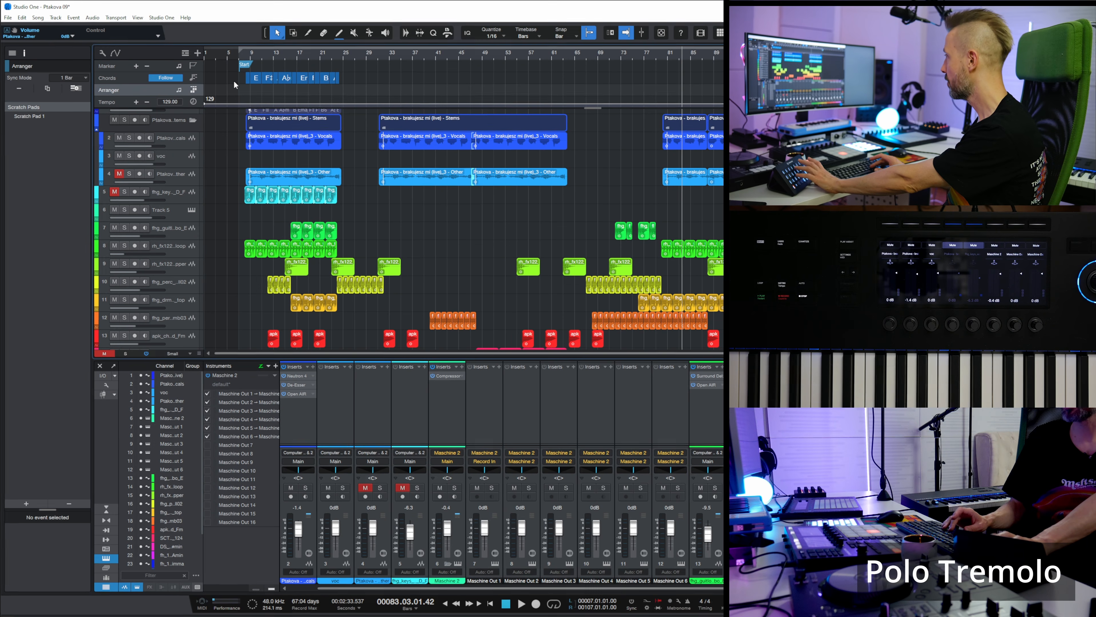
- Show the Launcher and try placing one fhg_keys loop from the arrangement into its Scene 2 slot
{"action": "key", "text": "shift+F3"}
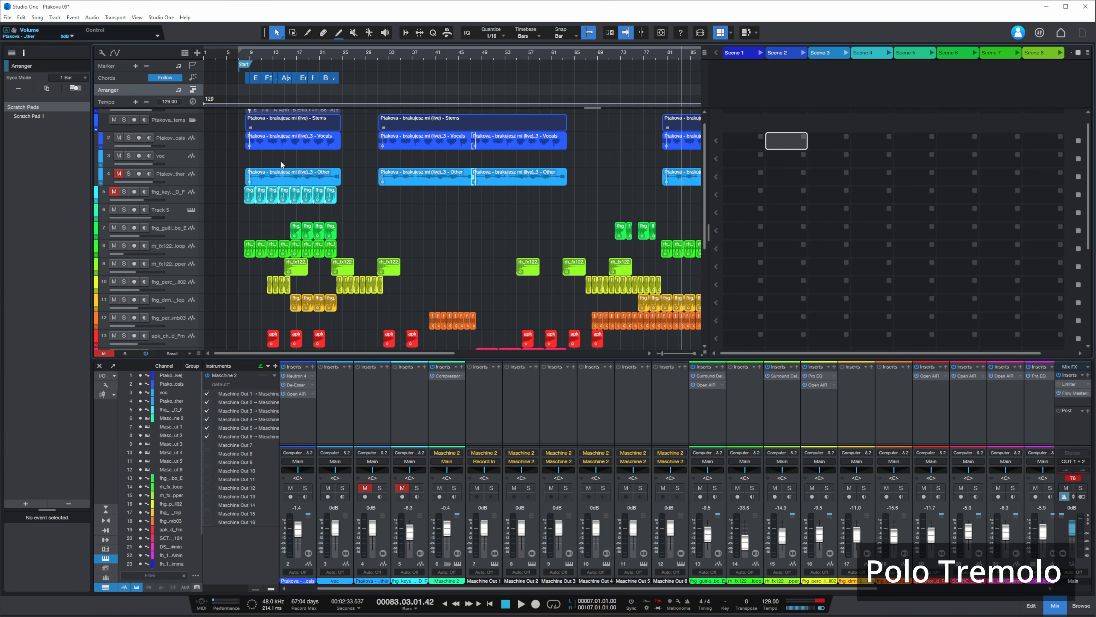
{"action": "left_click_drag", "start_coordinate": [296, 197], "coordinate": [784, 194]}
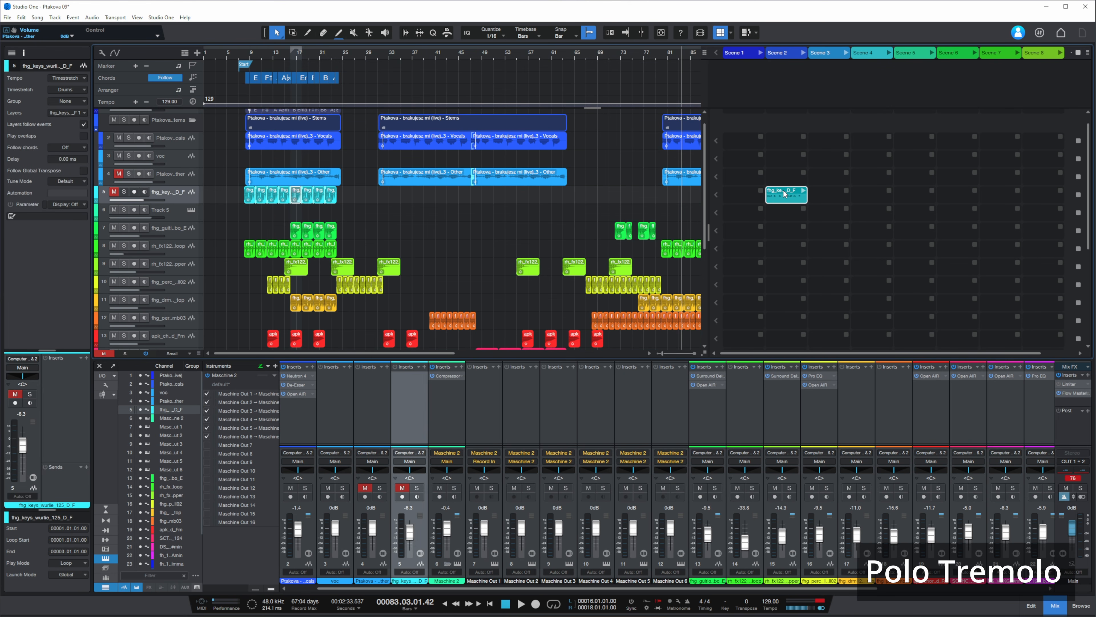
{"action": "key", "text": "ctrl+z"}
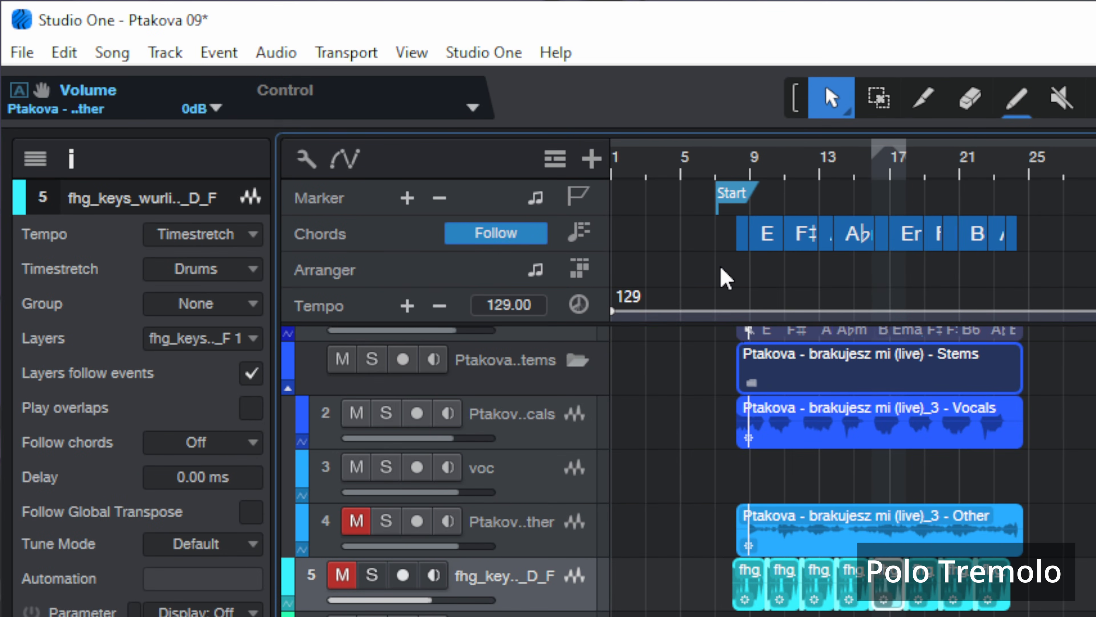
- Draw an Intro section from bar 7 to 16 and a Verse to bar 24 in the Arranger track, and play from the Verse
{"action": "key", "text": "5"}
{"action": "mouse_move", "coordinate": [726, 270]}
{"action": "left_mouse_down"}
{"action": "mouse_move", "coordinate": [806, 250]}
{"action": "mouse_move", "coordinate": [879, 264]}
{"action": "mouse_move", "coordinate": [1019, 250]}
{"action": "left_mouse_up"}
{"action": "key", "text": "1"}
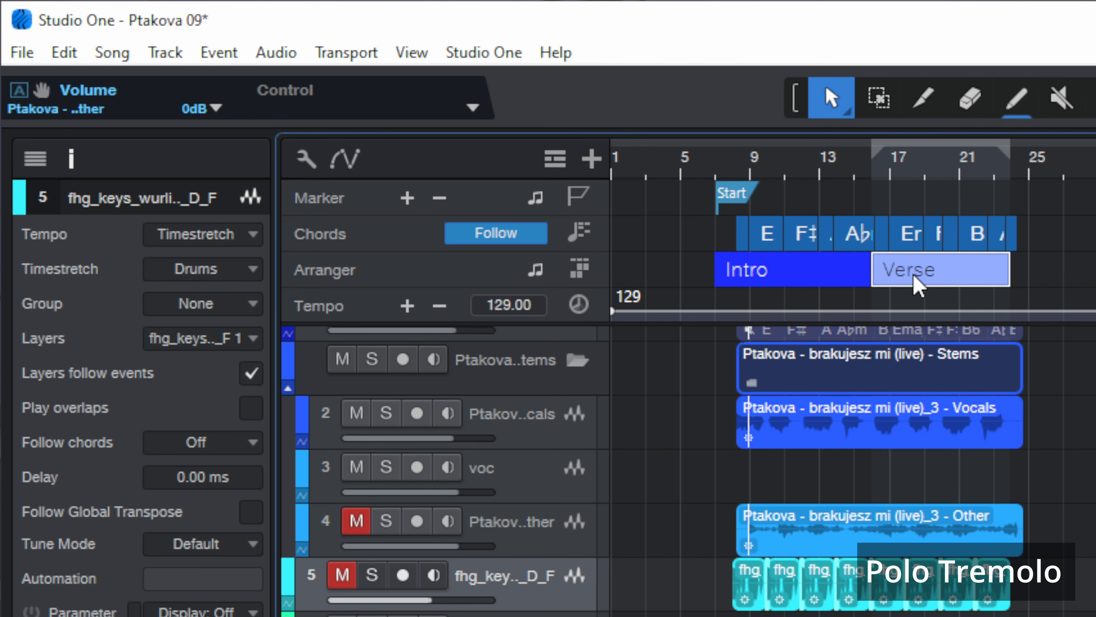
{"action": "double_click", "coordinate": [916, 261]}
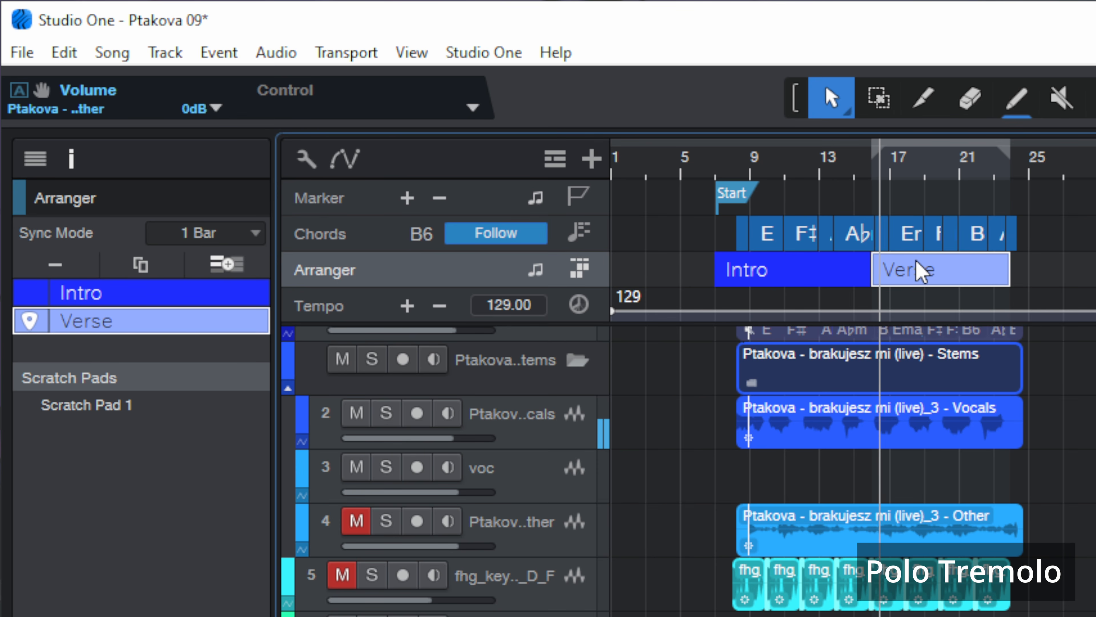
- Draw consecutive Chorus, Bridge, Outro and three Verse sections in the Arranger track from bar 24 to bar 80, and hide the Launcher
{"action": "key", "text": "5"}
{"action": "left_click_drag", "start_coordinate": [1030, 270], "coordinate": [1064, 265]}
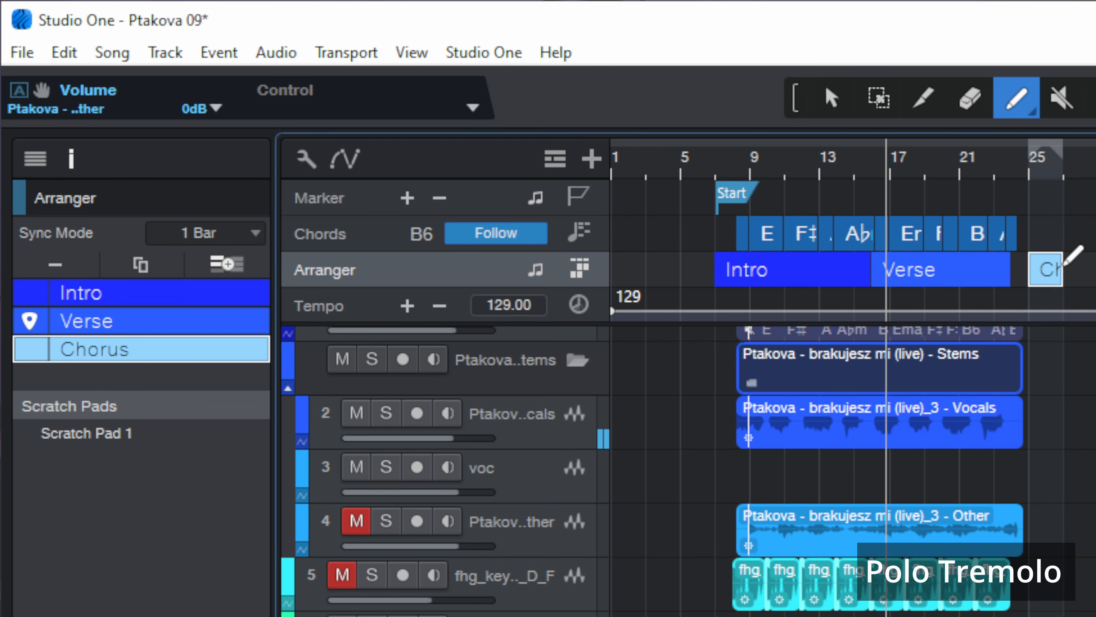
{"action": "key", "text": "ctrl+z"}
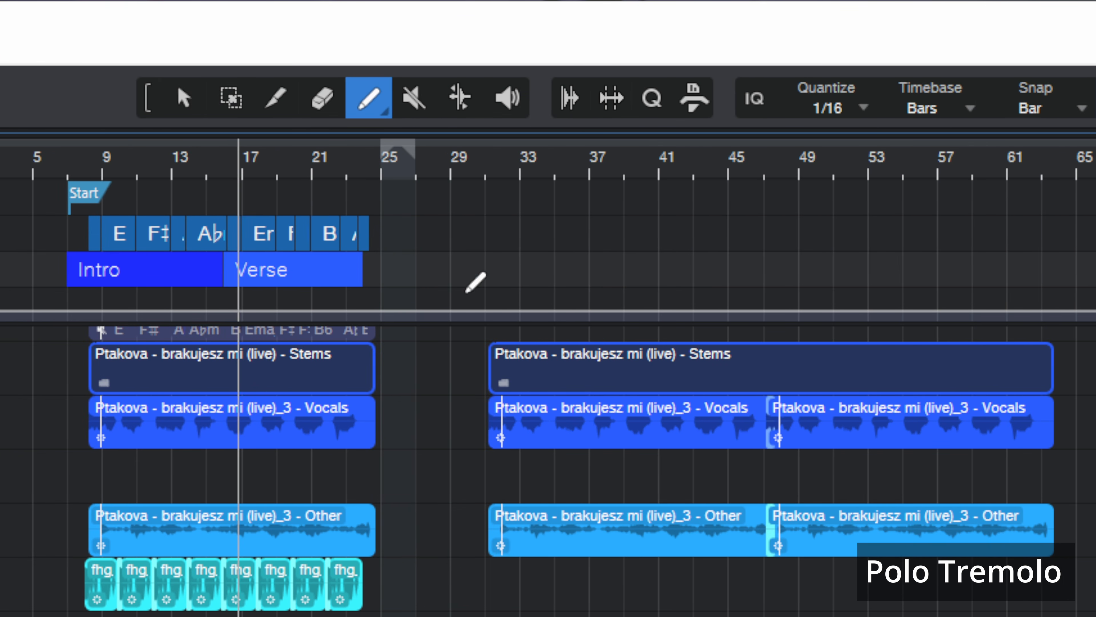
{"action": "mouse_move", "coordinate": [373, 279]}
{"action": "left_mouse_down"}
{"action": "mouse_move", "coordinate": [458, 263]}
{"action": "mouse_move", "coordinate": [1021, 245]}
{"action": "mouse_move", "coordinate": [1062, 254]}
{"action": "left_mouse_up"}
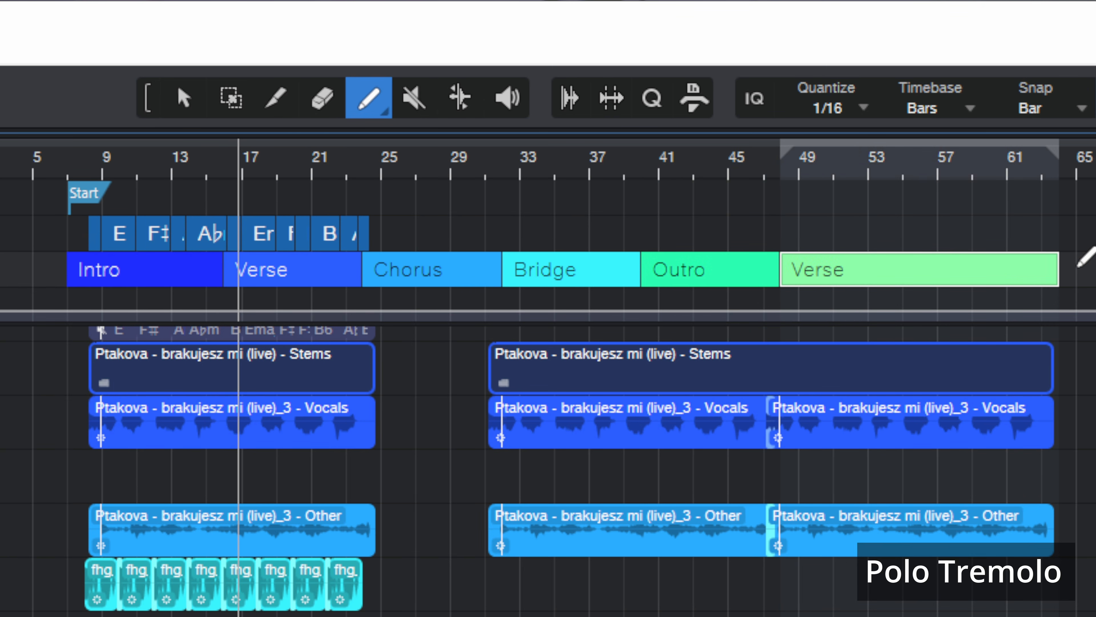
{"action": "left_click", "coordinate": [1069, 267]}
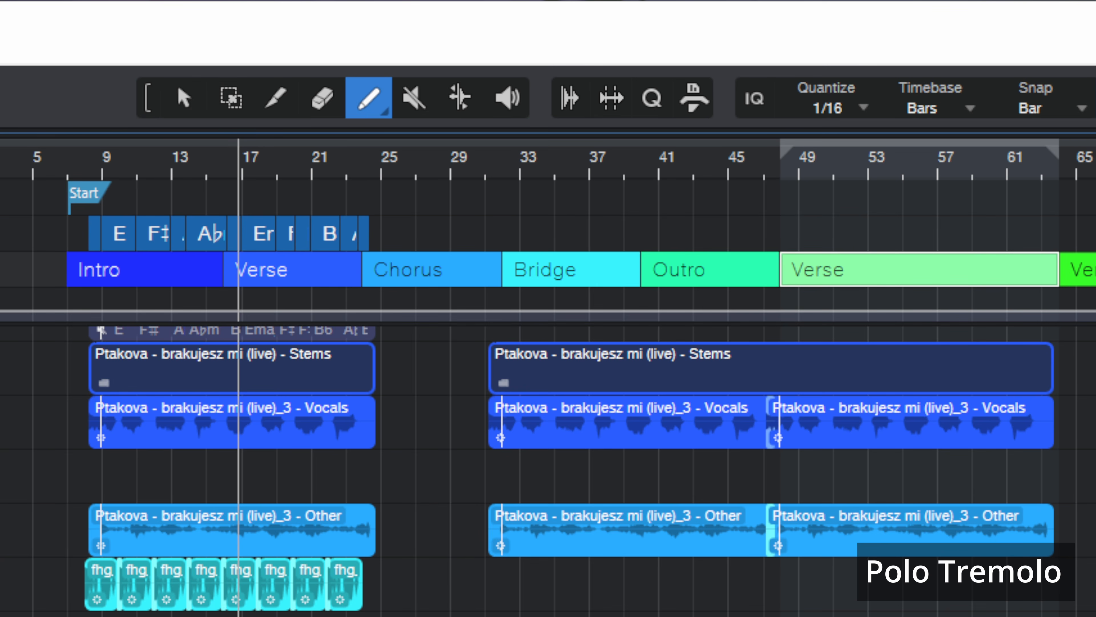
{"action": "left_click_drag", "start_coordinate": [1069, 267], "coordinate": [1095, 267]}
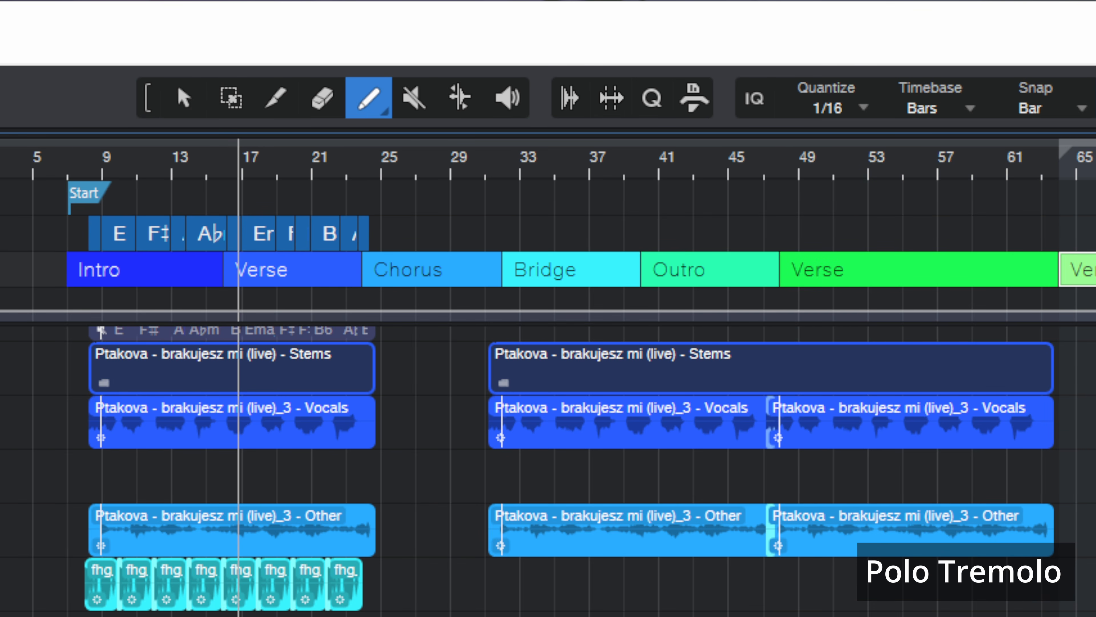
{"action": "left_click", "coordinate": [1095, 268]}
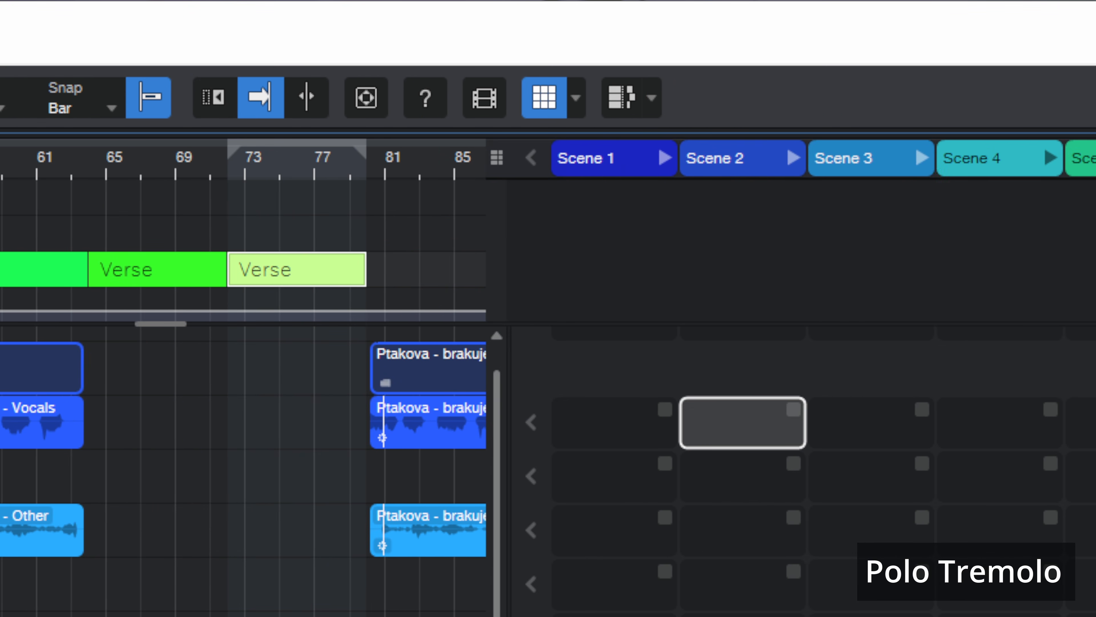
{"action": "key", "text": "shift+F3"}
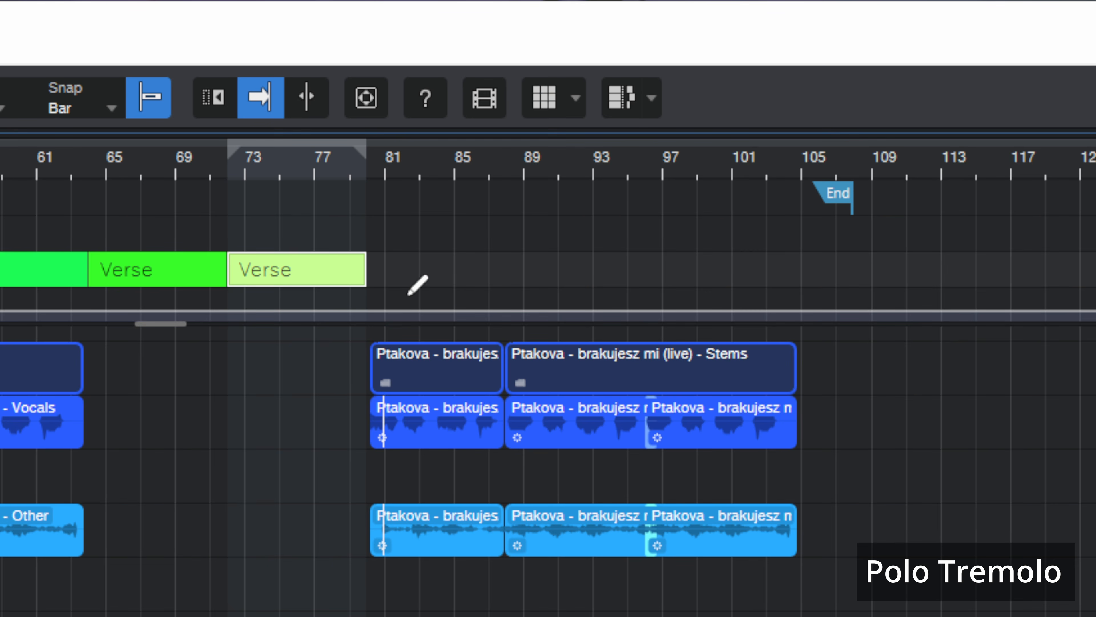
- Draw three more consecutive Verse sections in the Arranger track from bar 80 to 88, to bar 96, and to the End marker
{"action": "mouse_move", "coordinate": [377, 276]}
{"action": "left_mouse_down"}
{"action": "mouse_move", "coordinate": [472, 259]}
{"action": "mouse_move", "coordinate": [621, 258]}
{"action": "mouse_move", "coordinate": [631, 270]}
{"action": "left_mouse_up"}
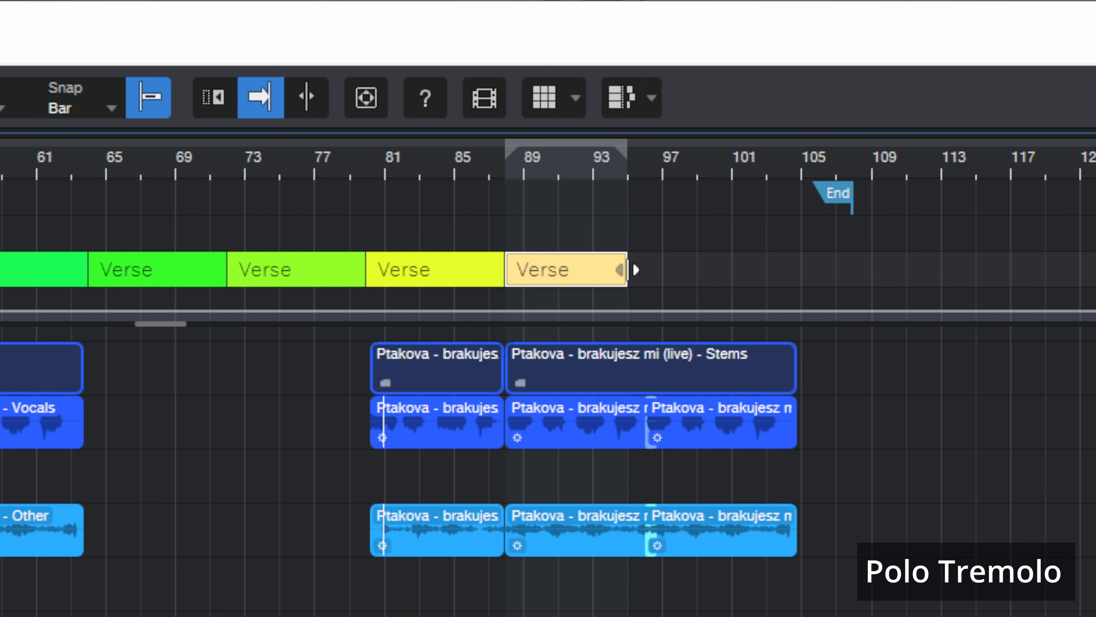
{"action": "left_click", "coordinate": [630, 269]}
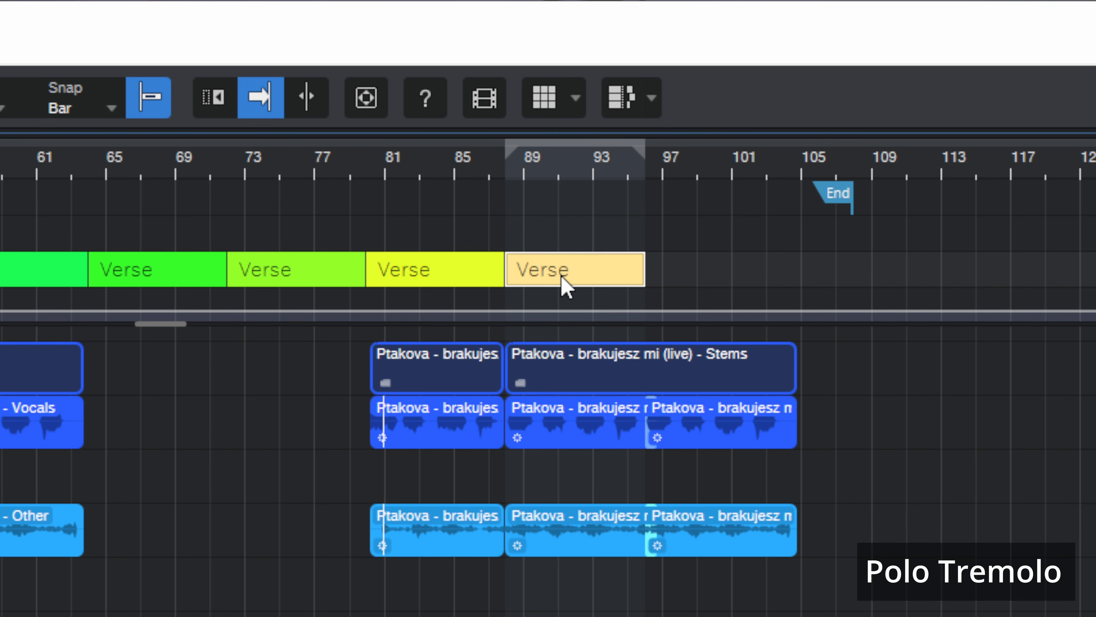
{"action": "left_click", "coordinate": [452, 282]}
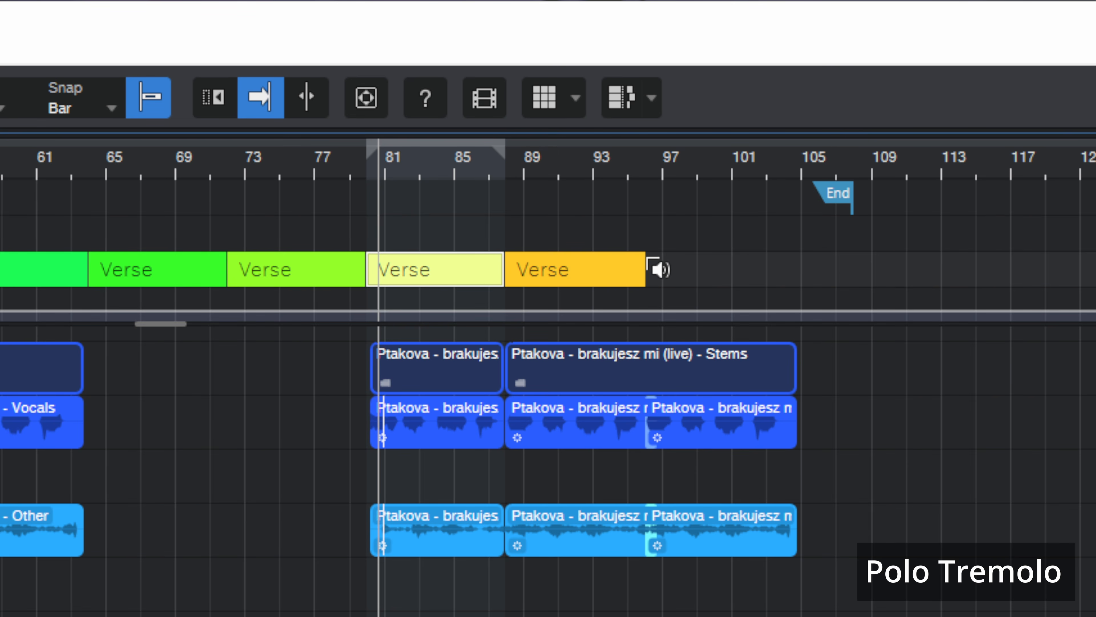
{"action": "left_click_drag", "start_coordinate": [649, 263], "coordinate": [841, 249]}
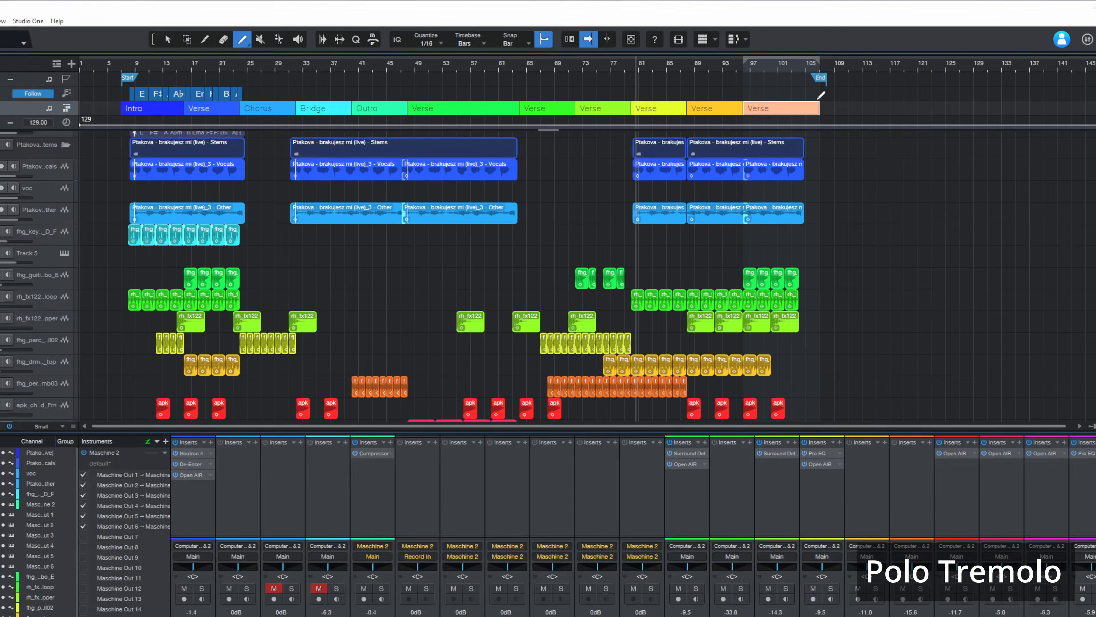
- Show the Launcher and place all Arranger sections from Intro to the last Verse into it as scenes
{"action": "key", "text": "shift+F3"}
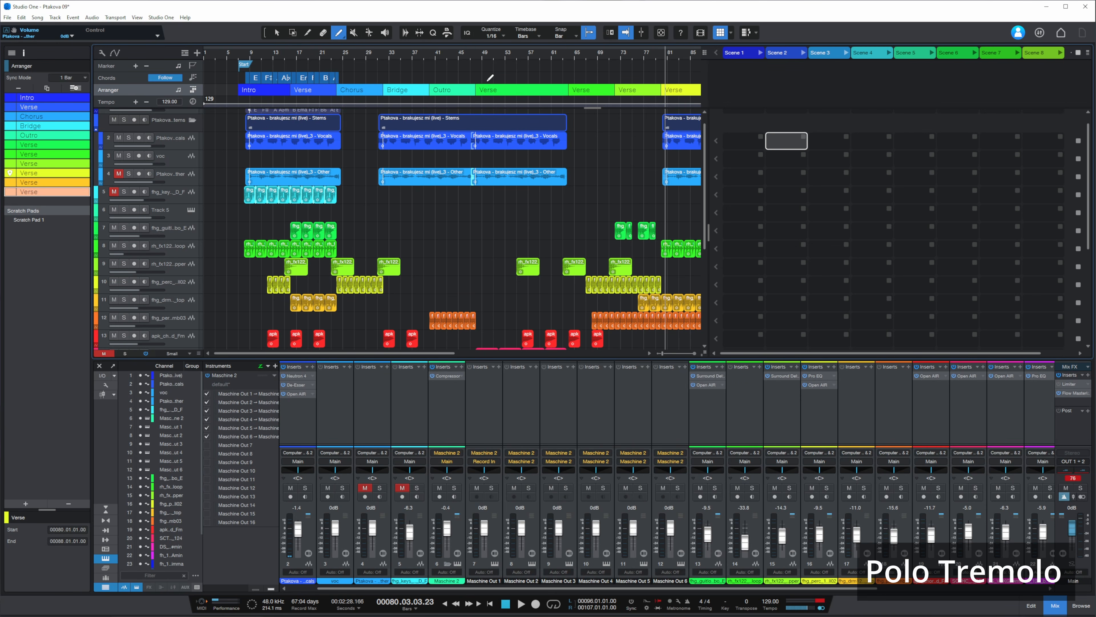
{"action": "left_click", "coordinate": [448, 56]}
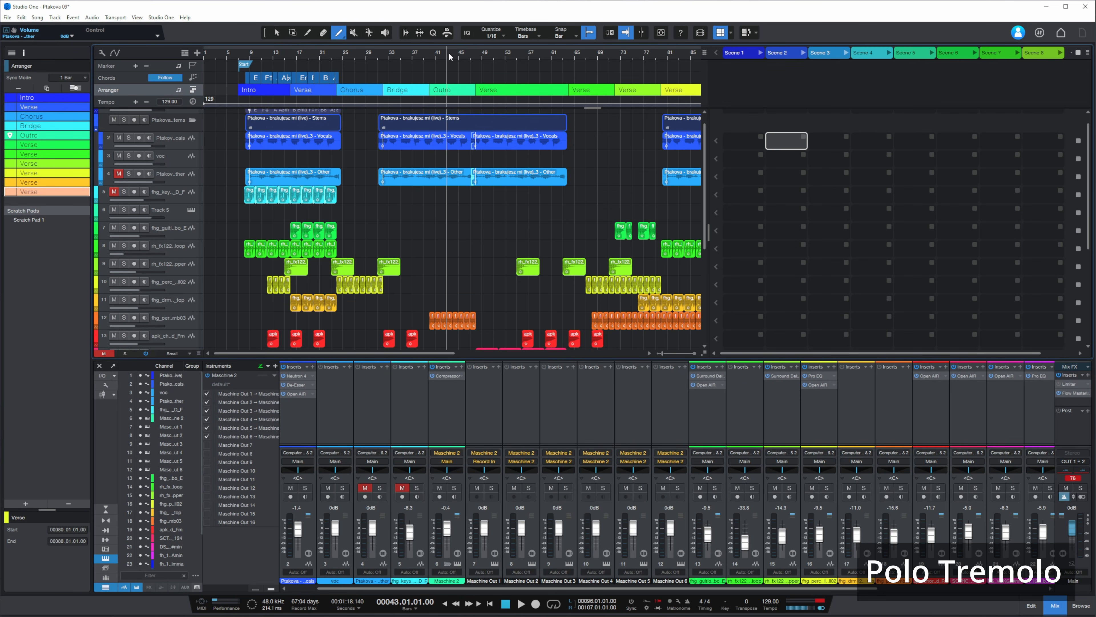
{"action": "key", "text": "z"}
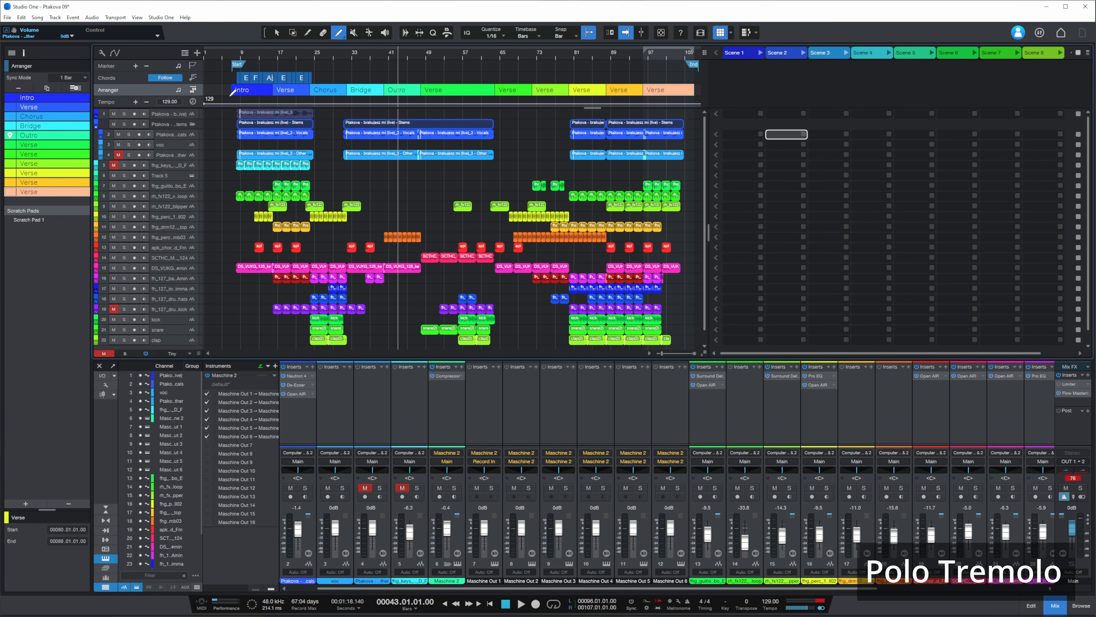
{"action": "key", "text": "1"}
{"action": "left_click_drag", "start_coordinate": [255, 91], "coordinate": [650, 95]}
{"action": "left_click", "coordinate": [325, 118]}
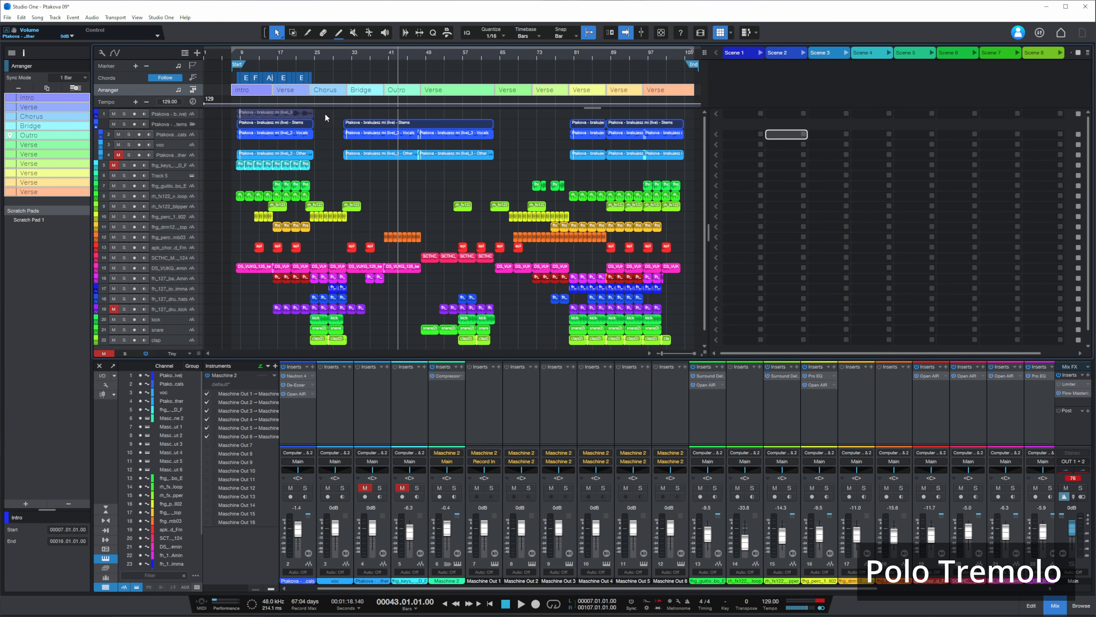
{"action": "left_click_drag", "start_coordinate": [247, 93], "coordinate": [733, 52]}
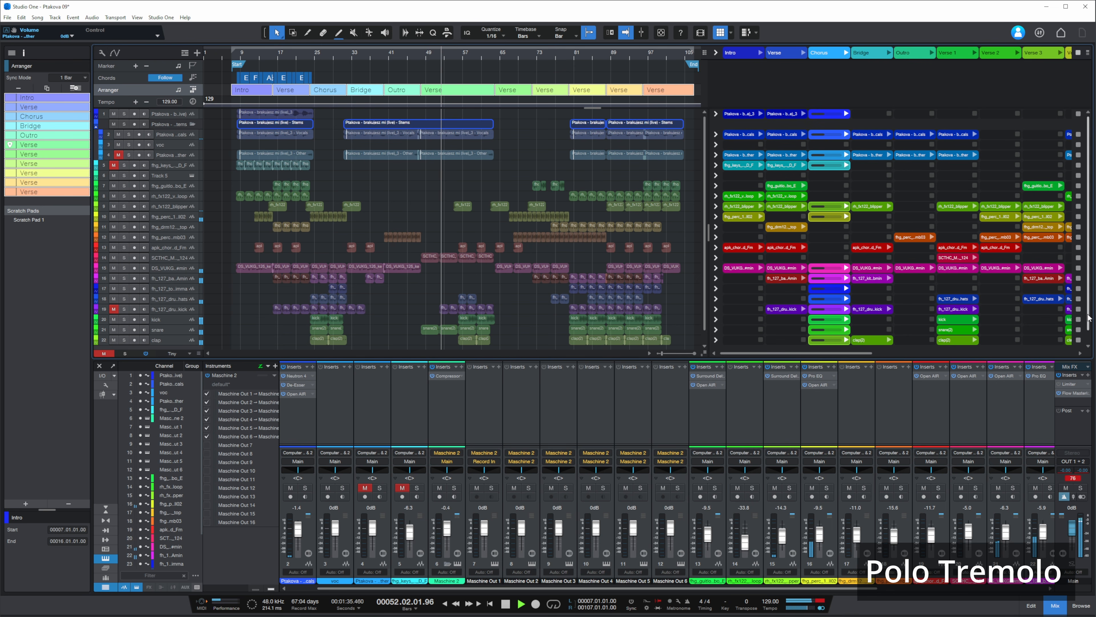
- Stop the launched scene, open the Scene Playlist and add the Chorus, Scene 2 and Verse 6 scenes to it
{"action": "left_click", "coordinate": [1081, 57]}
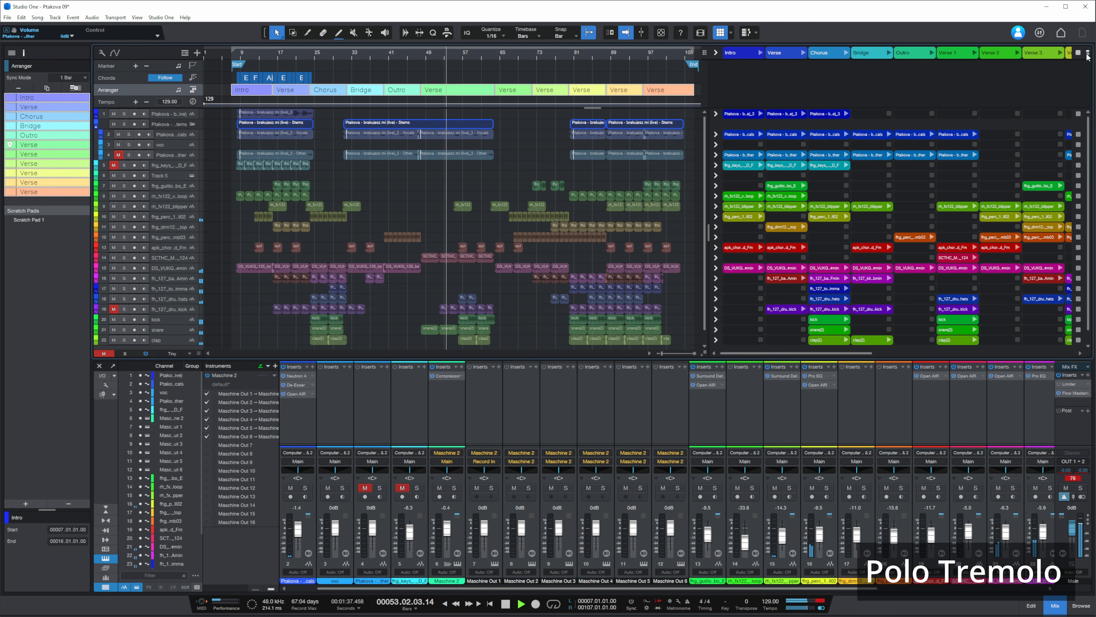
{"action": "left_click", "coordinate": [1087, 54]}
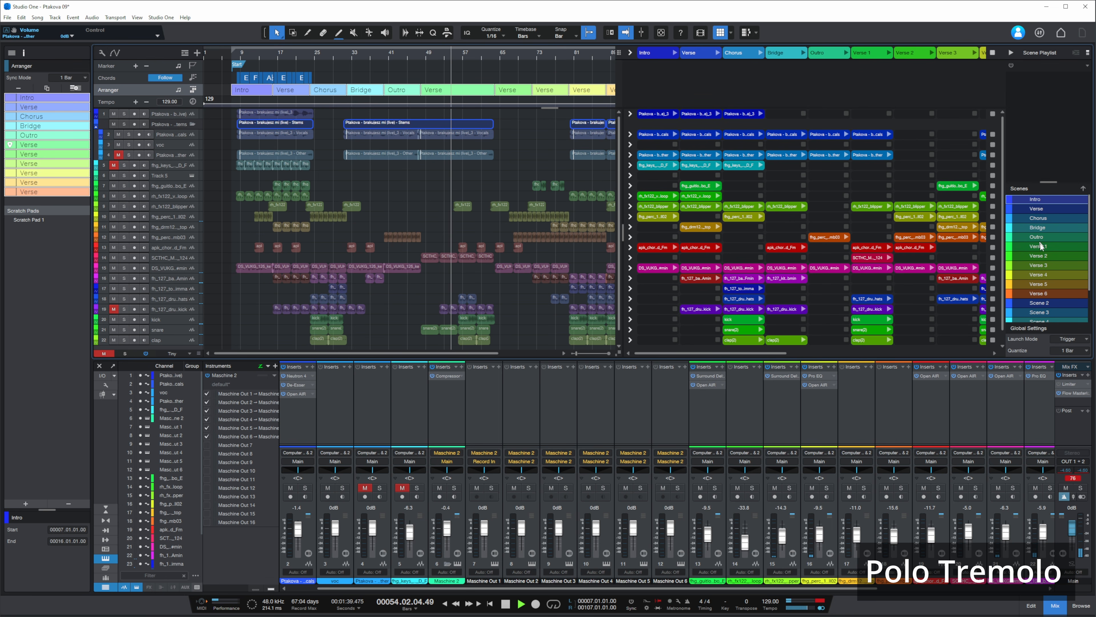
{"action": "left_click", "coordinate": [1043, 256], "text": "shift"}
{"action": "left_click", "coordinate": [1043, 218]}
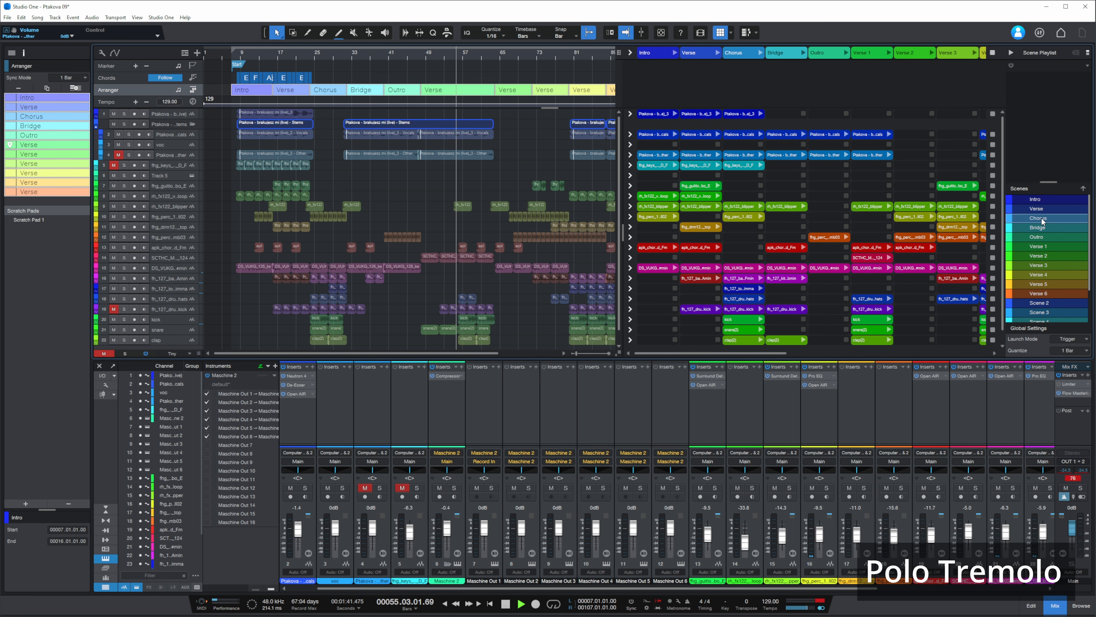
{"action": "left_click", "coordinate": [1047, 100]}
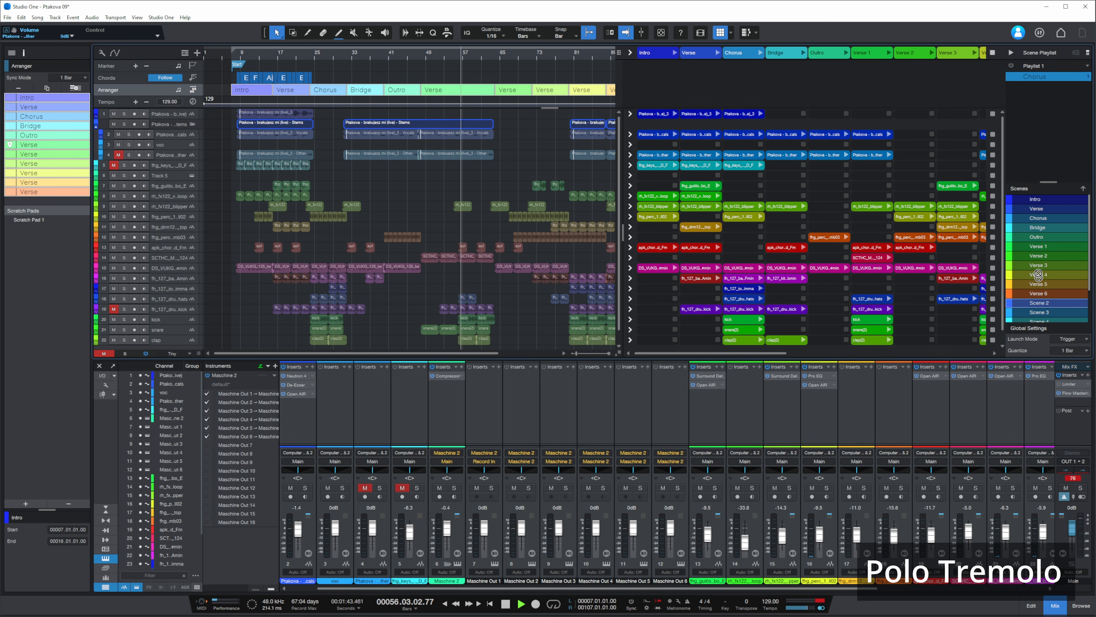
{"action": "left_click", "coordinate": [1047, 100]}
{"action": "scroll", "coordinate": [1044, 309], "scroll_direction": "down", "scroll_amount": 2}
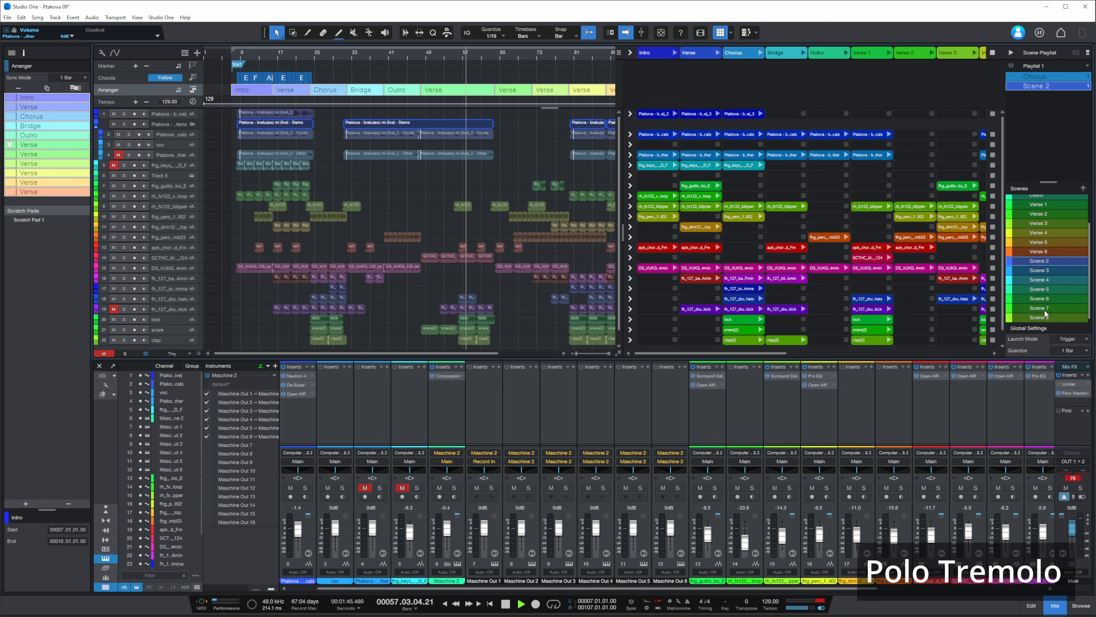
{"action": "left_click", "coordinate": [1043, 317]}
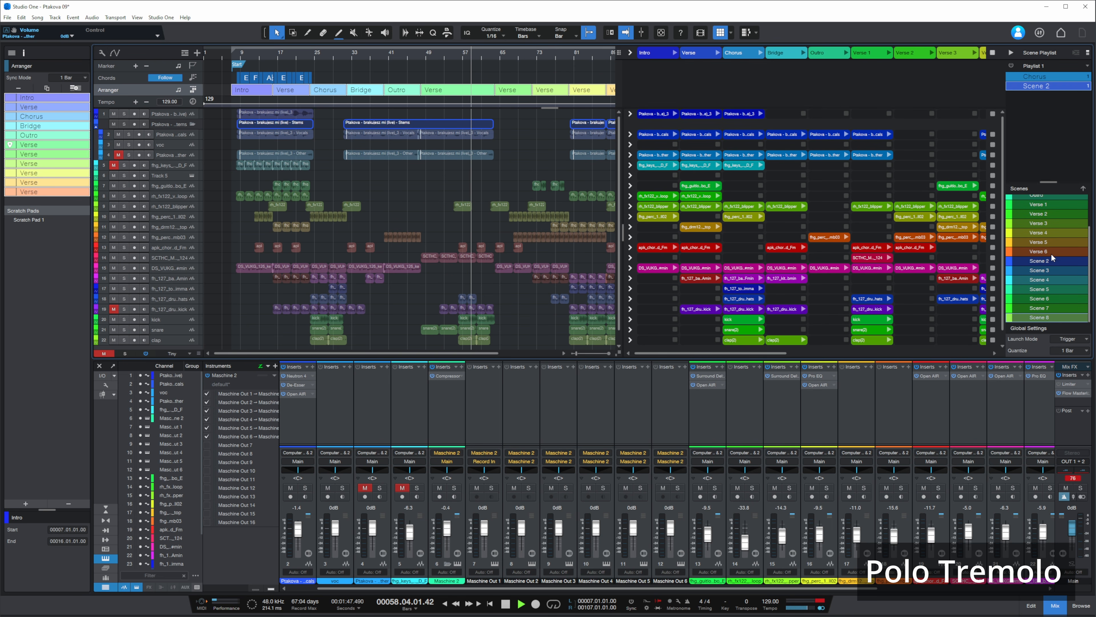
{"action": "left_click_drag", "start_coordinate": [1044, 252], "coordinate": [1050, 96]}
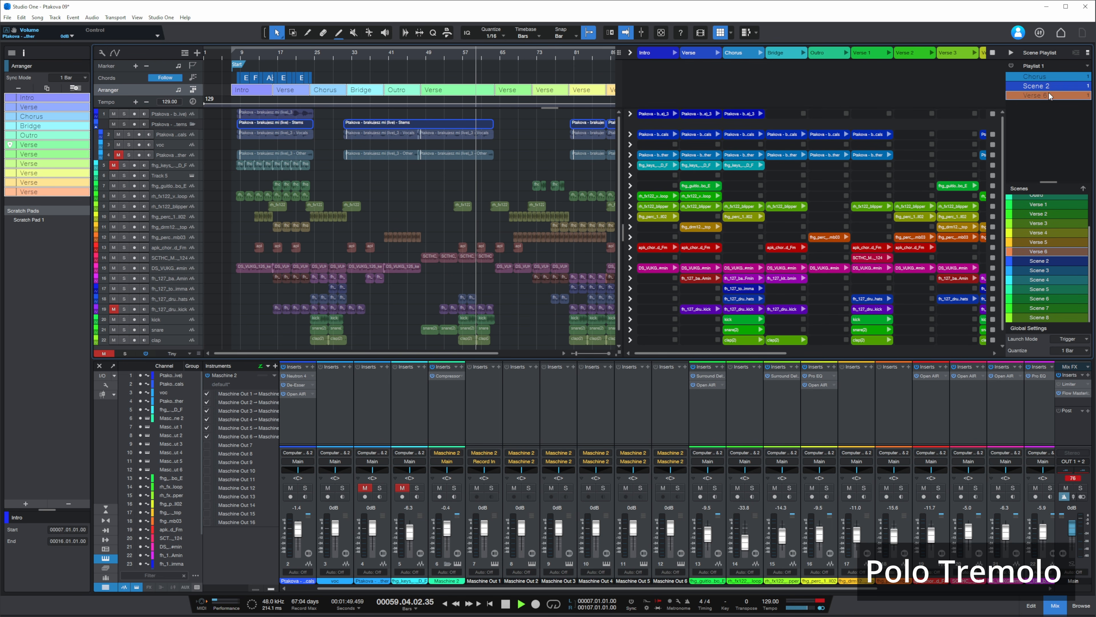
- Remove Scene 2 from the playlist and set Verse 6 to repeat 2 times
{"action": "double_click", "coordinate": [1077, 85]}
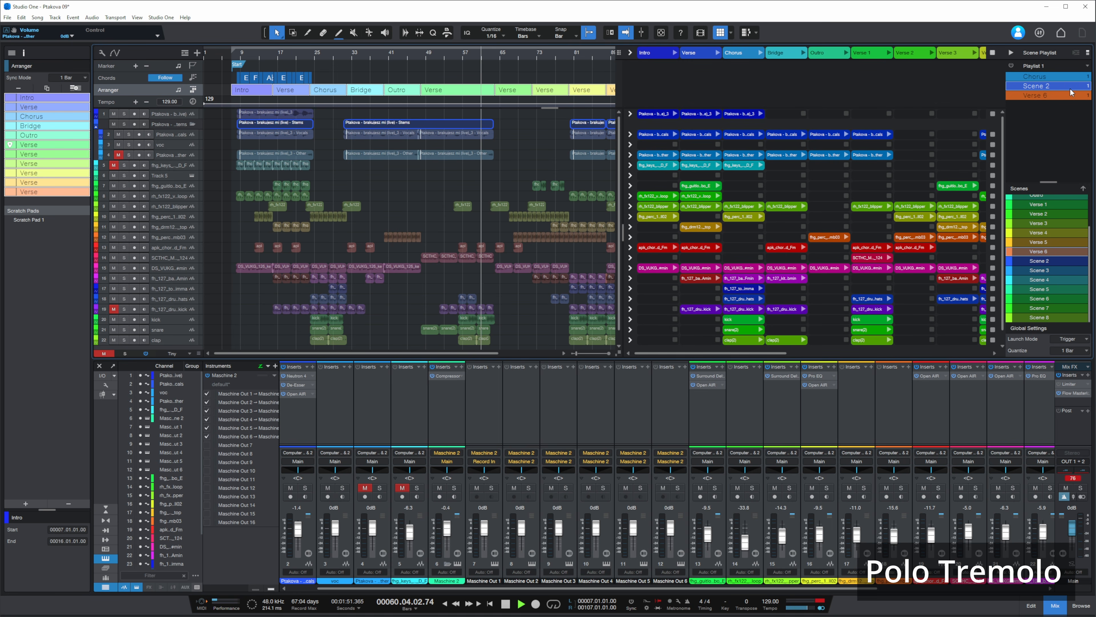
{"action": "key", "text": "Delete"}
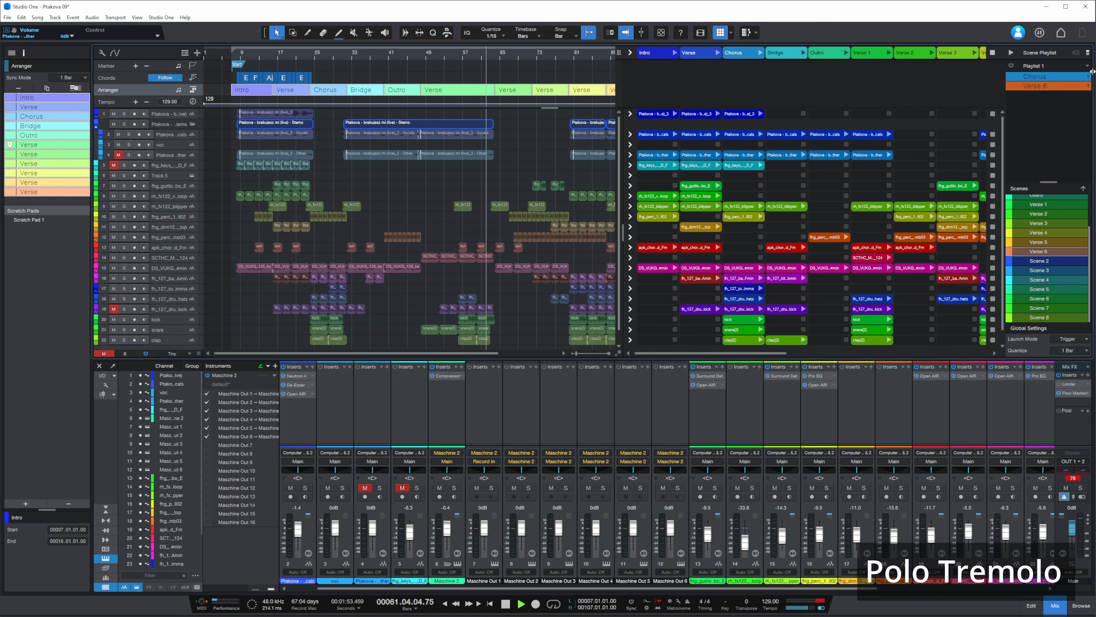
{"action": "double_click", "coordinate": [1087, 86]}
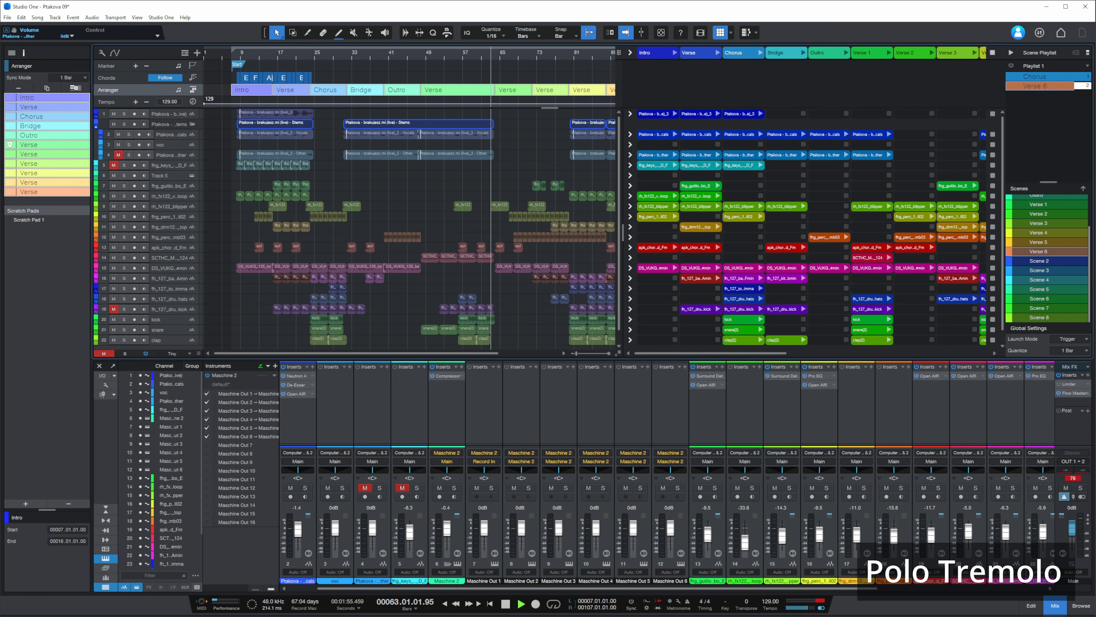
- Play the scene playlist starting from Chorus through to Verse 6, and stop the playback
{"action": "left_click", "coordinate": [1041, 76]}
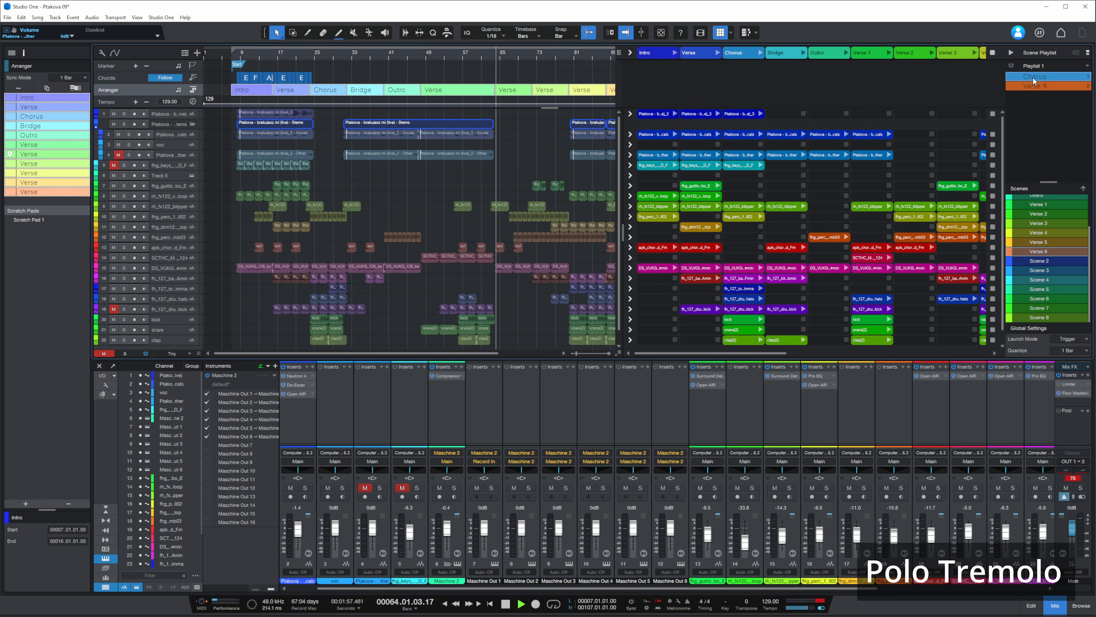
{"action": "left_click", "coordinate": [1014, 66]}
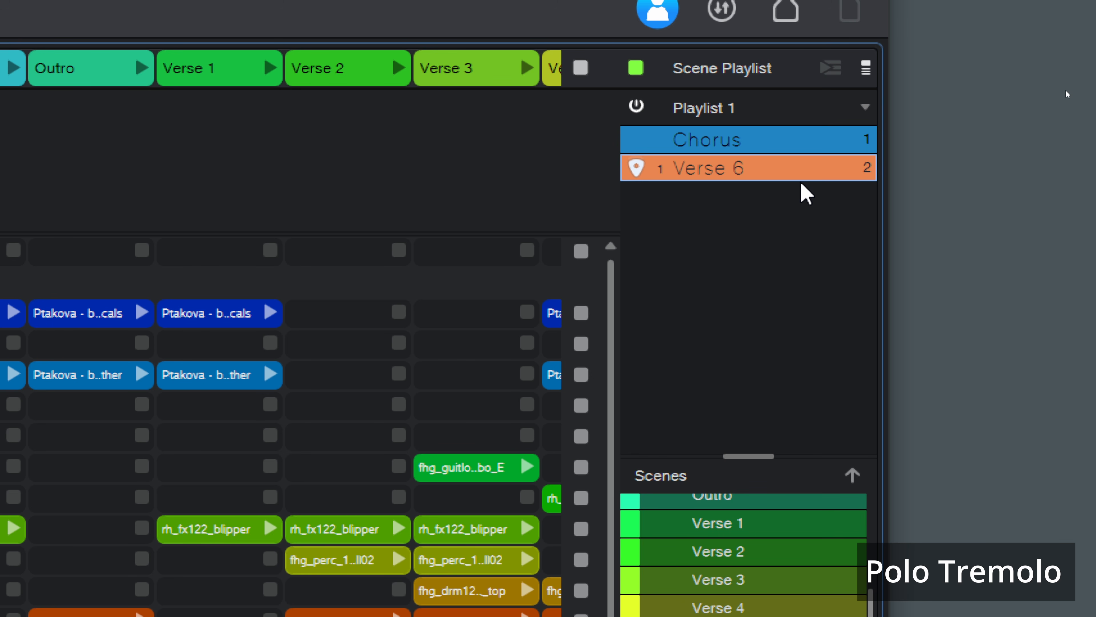
{"action": "key", "text": "space"}
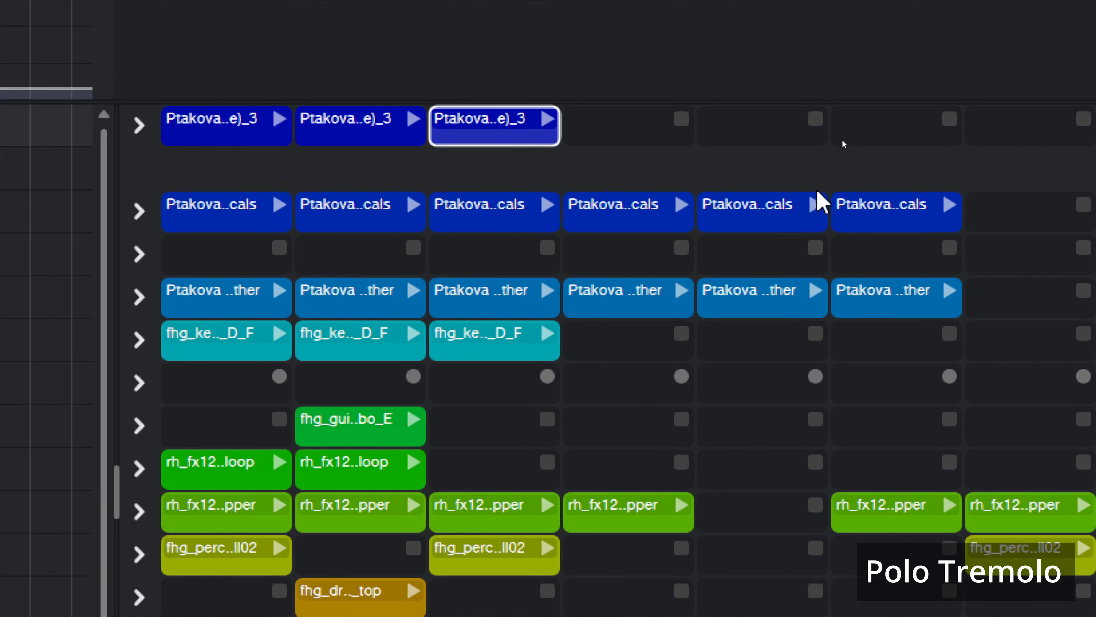
- Launch single loops from different scenes together, including the Chorus fhg_keys and fhg_perc loops and the Bridge DS_VU loop
{"action": "left_click", "coordinate": [556, 327]}
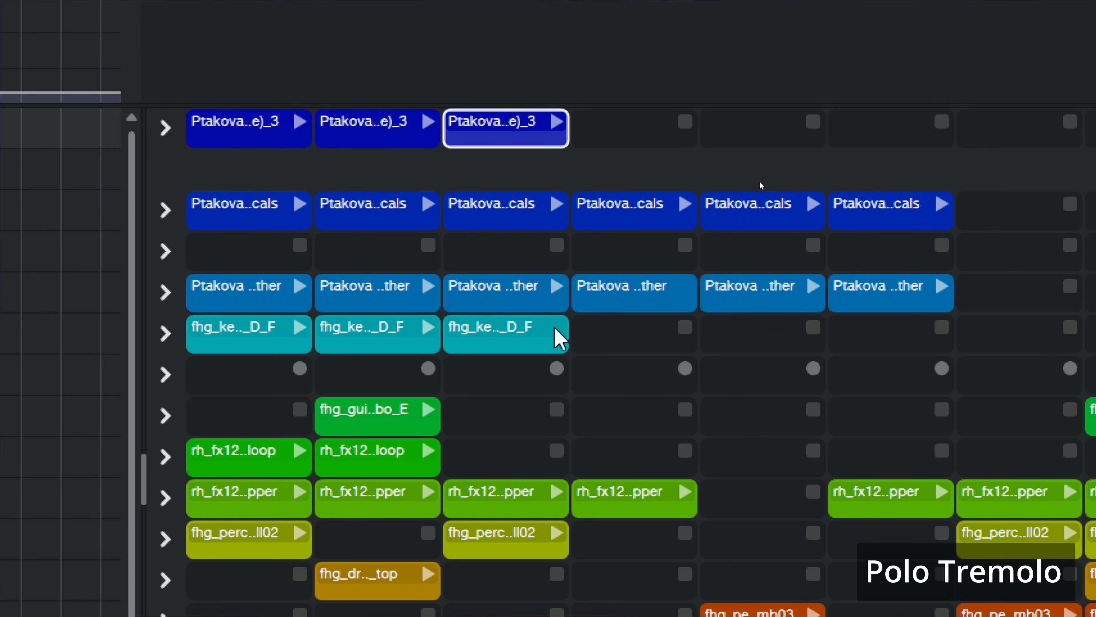
{"action": "left_click", "coordinate": [557, 532]}
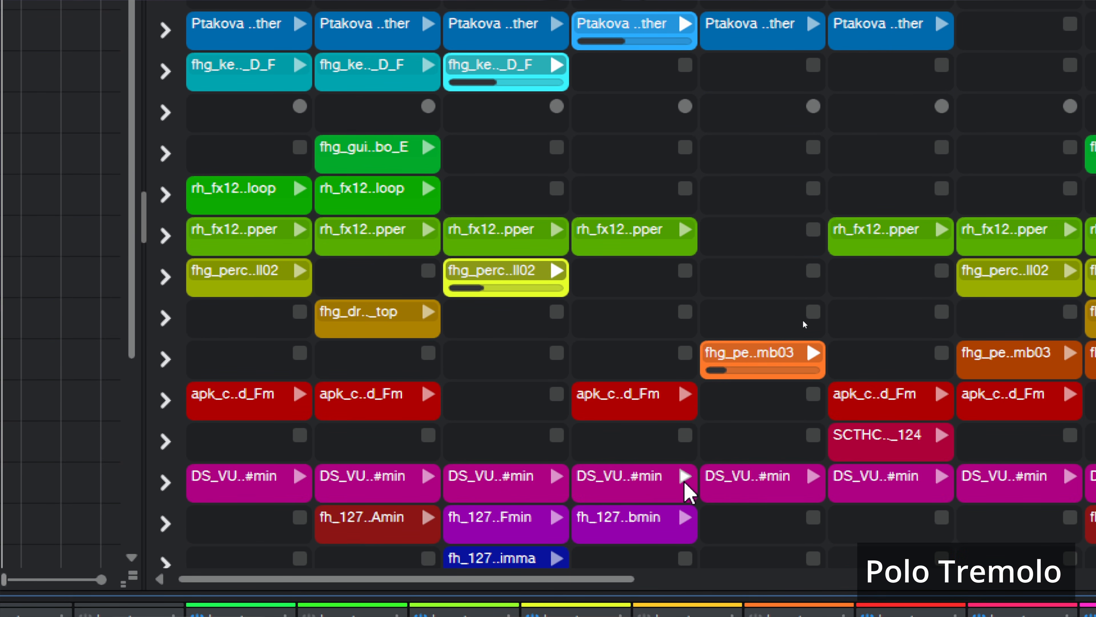
{"action": "left_click", "coordinate": [685, 482]}
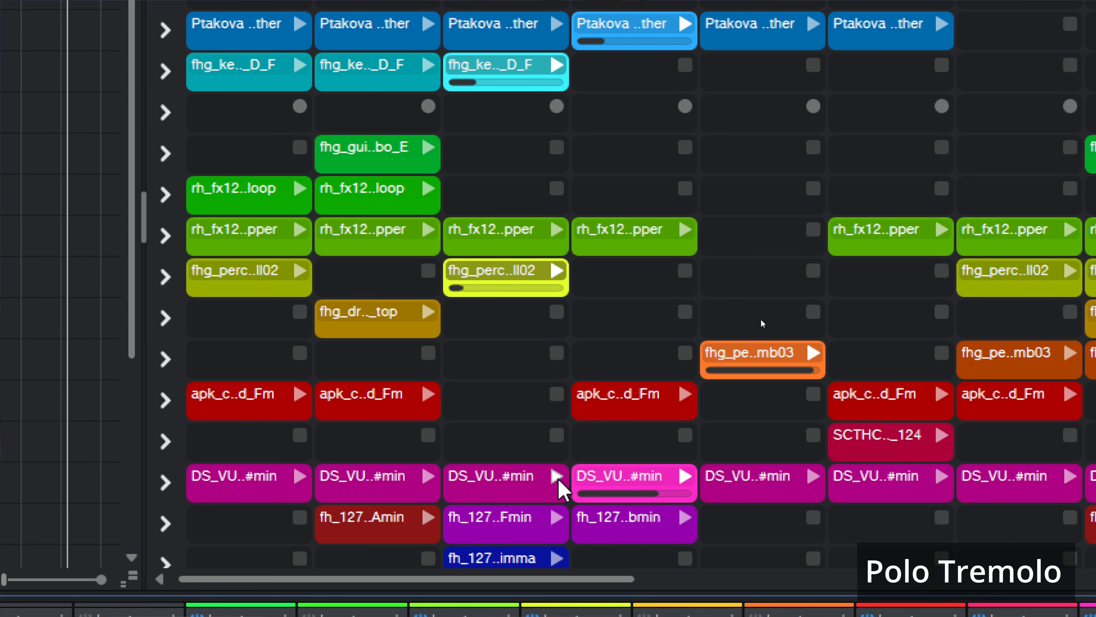
{"action": "scroll", "coordinate": [554, 43], "scroll_direction": "up", "scroll_amount": 5}
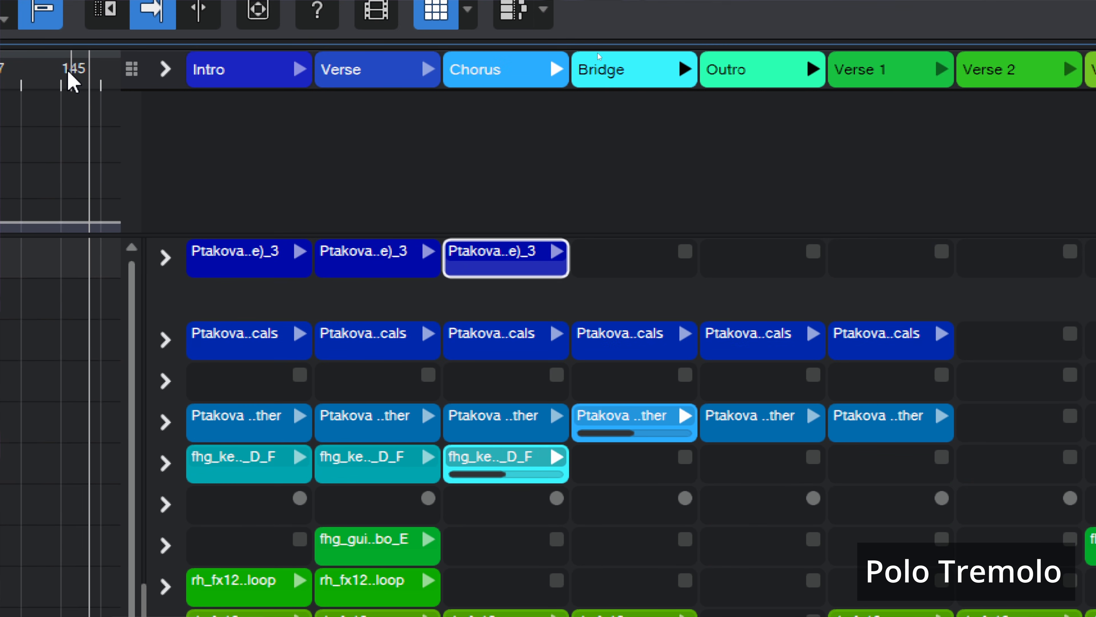
{"action": "scroll", "coordinate": [69, 71], "scroll_direction": "up", "scroll_amount": 2}
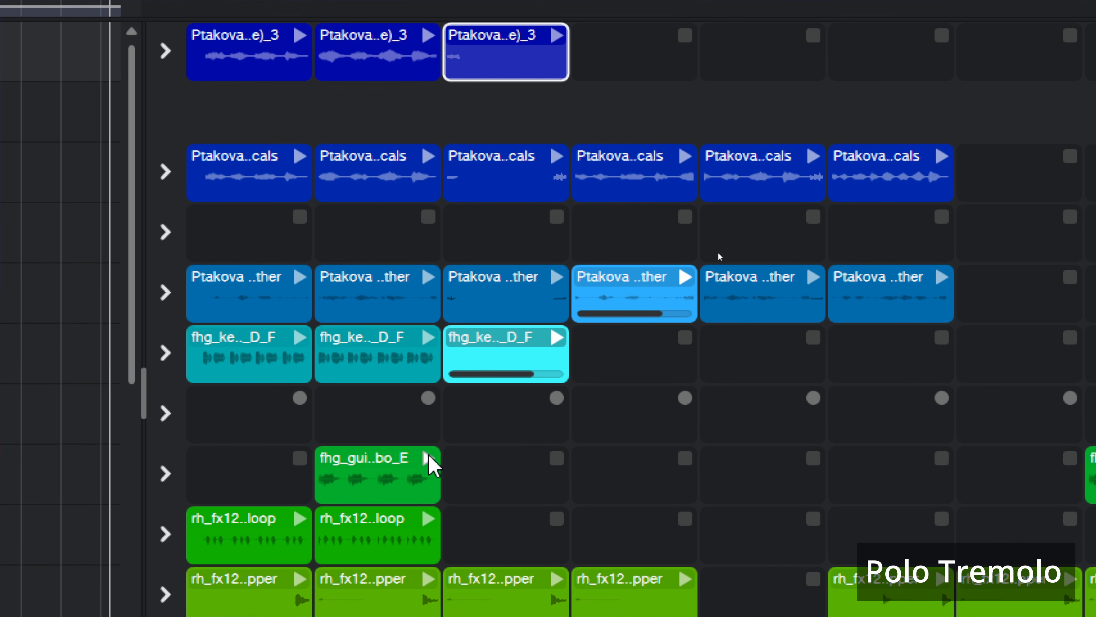
- Launch the Verse scene's fhg_guitloop_125_colombo_E loop, set its Launch Mode to Toggle and switch the loop off
{"action": "left_click", "coordinate": [425, 458]}
{"action": "right_click", "coordinate": [368, 496]}
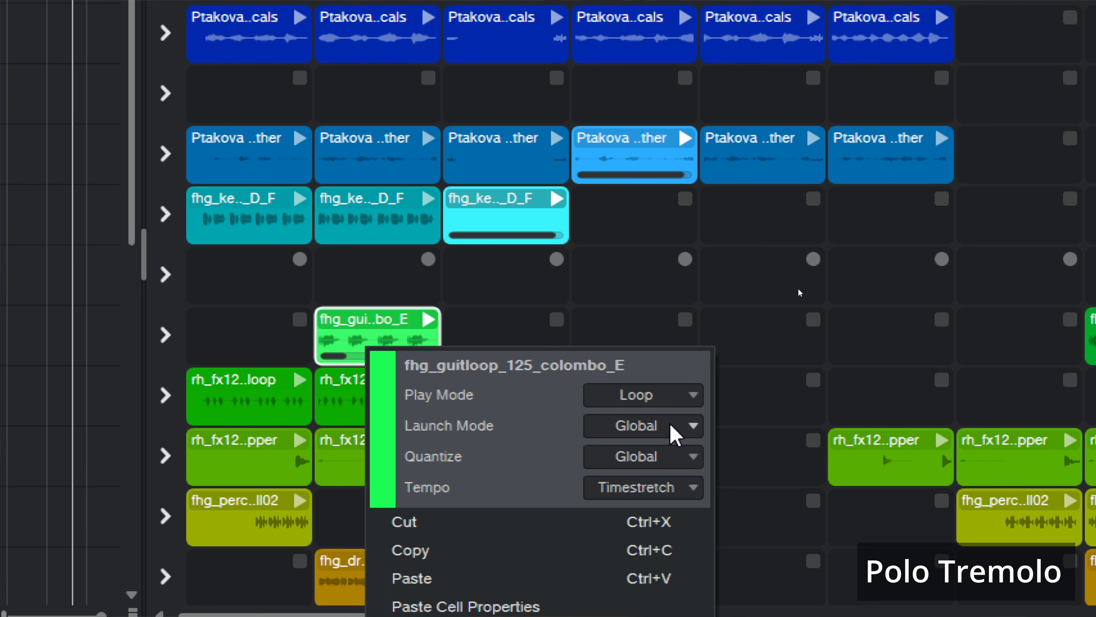
{"action": "left_click", "coordinate": [670, 563]}
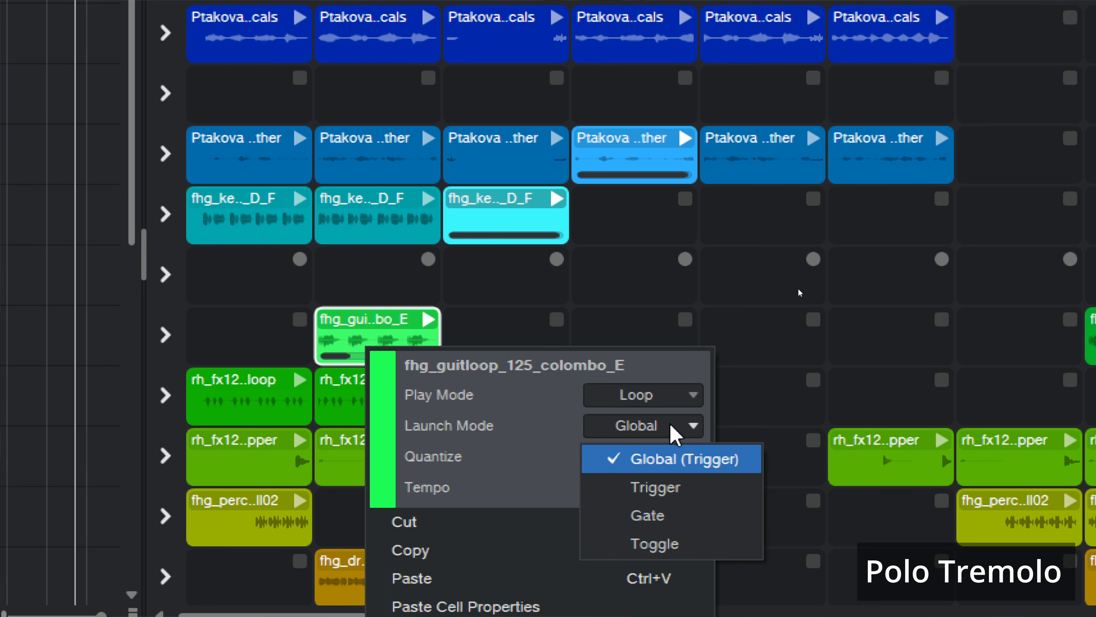
{"action": "left_click", "coordinate": [660, 488]}
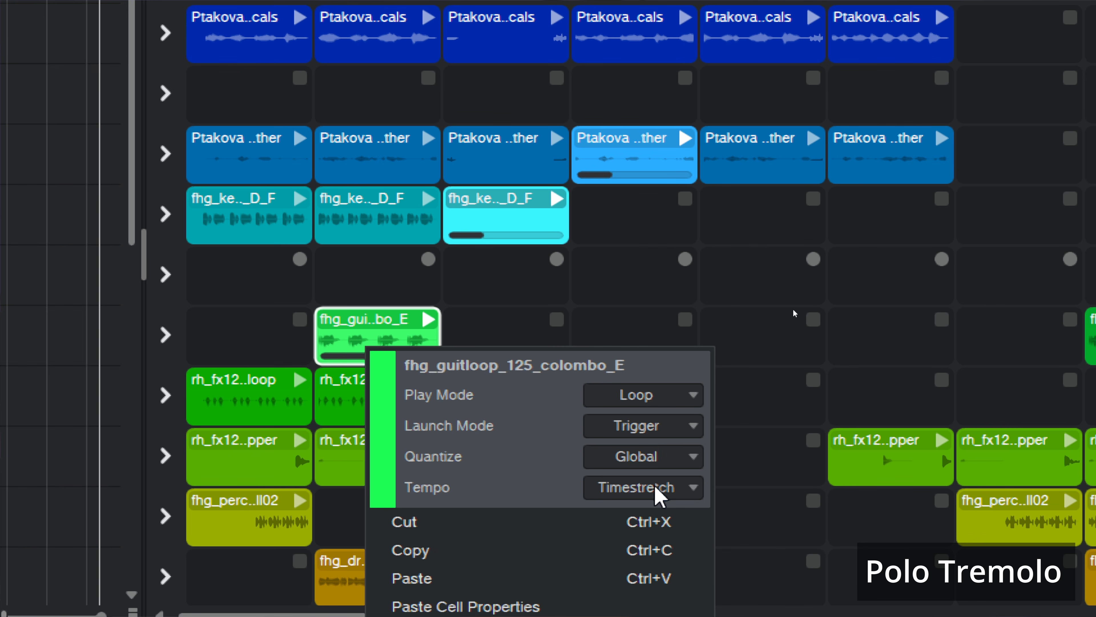
{"action": "left_click", "coordinate": [639, 425]}
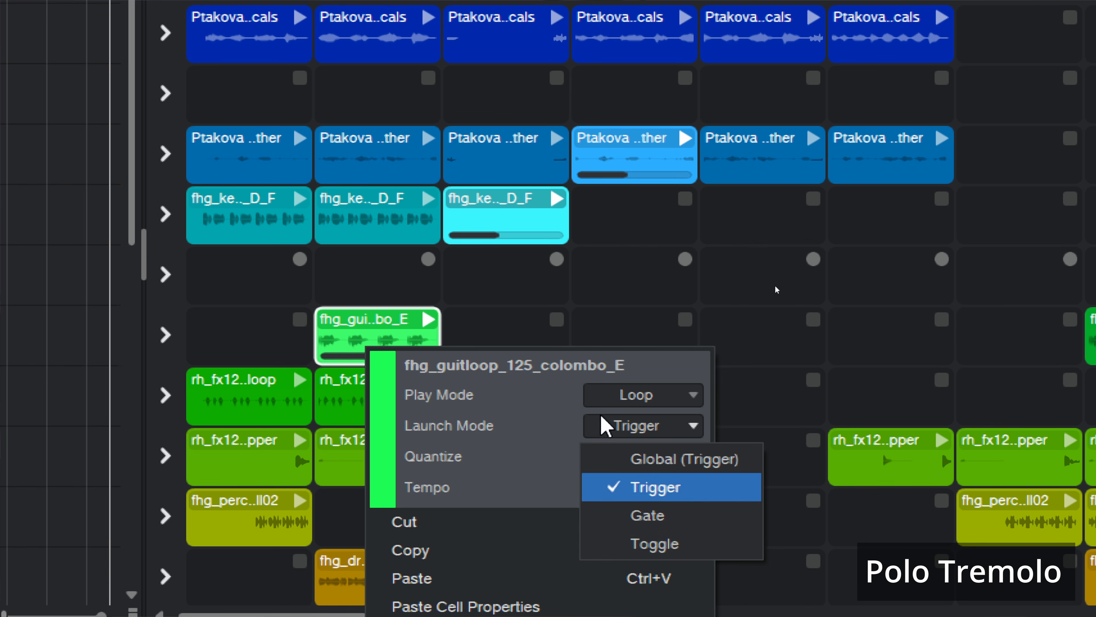
{"action": "left_click", "coordinate": [651, 542]}
{"action": "left_click", "coordinate": [429, 319]}
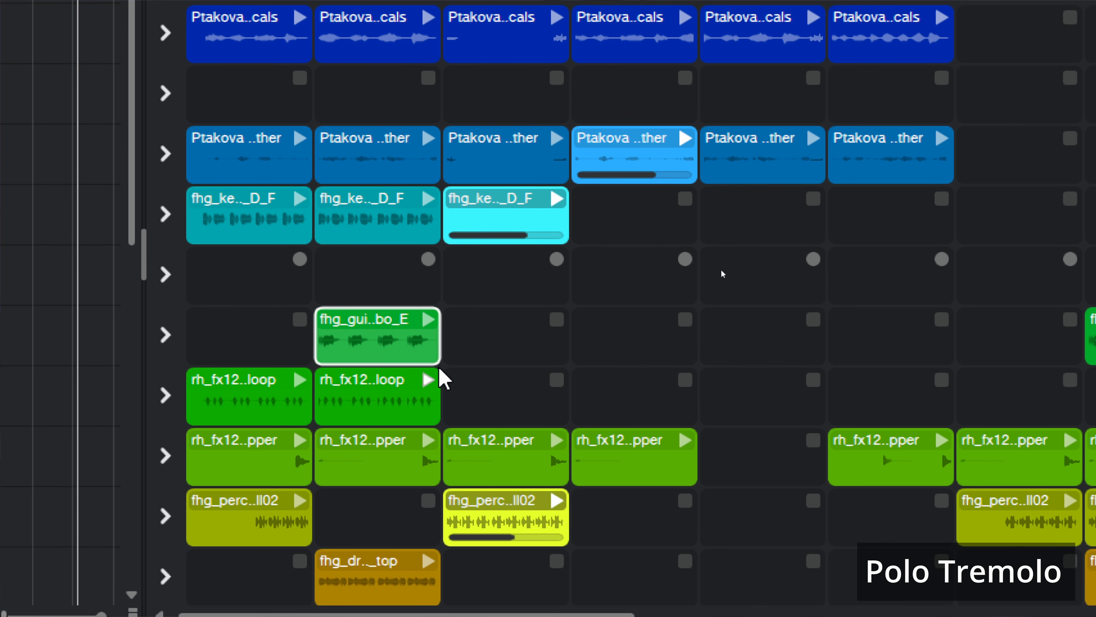
- Launch the Verse scene's rh_fx122_vinylloop loop, set its Launch Mode to Trigger and retrigger it
{"action": "left_click", "coordinate": [428, 379]}
{"action": "right_click", "coordinate": [414, 399]}
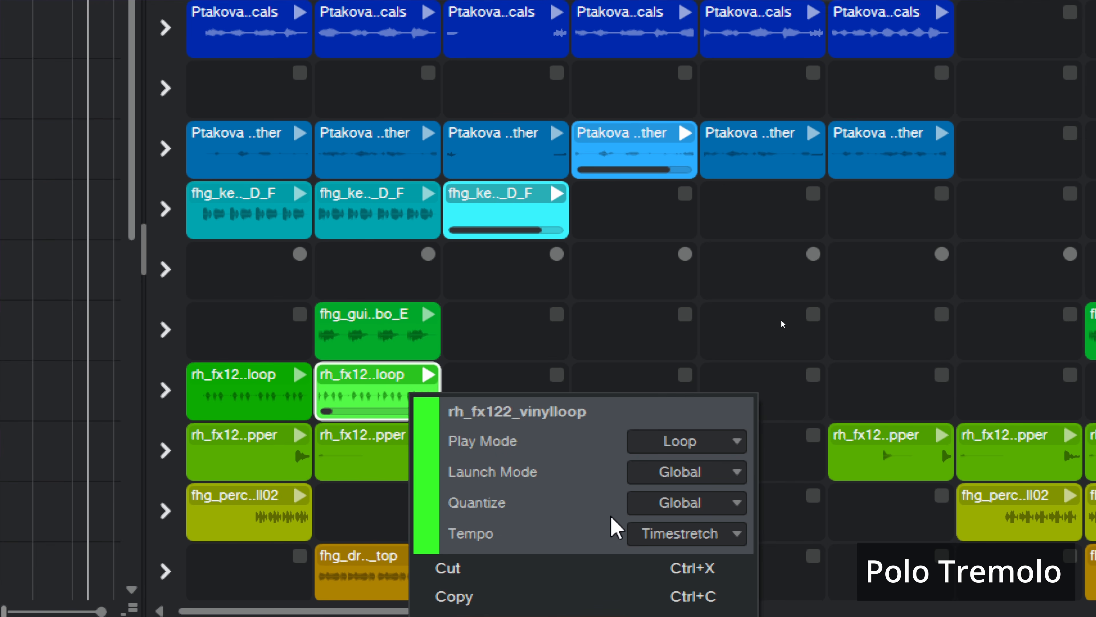
{"action": "left_click", "coordinate": [684, 472]}
{"action": "left_click", "coordinate": [676, 532]}
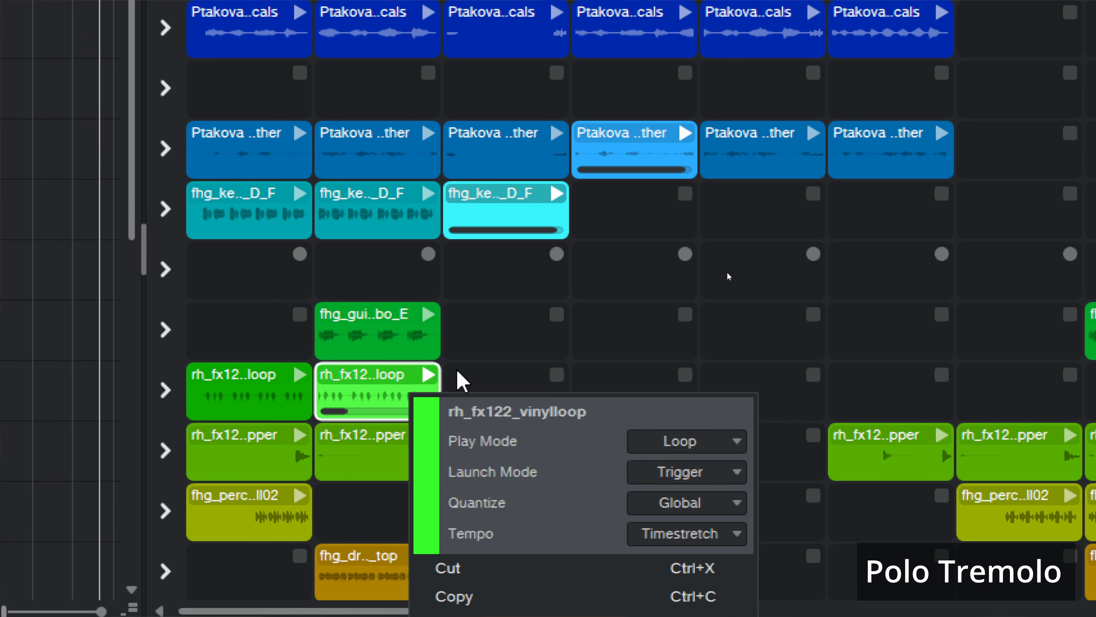
{"action": "left_click", "coordinate": [436, 380]}
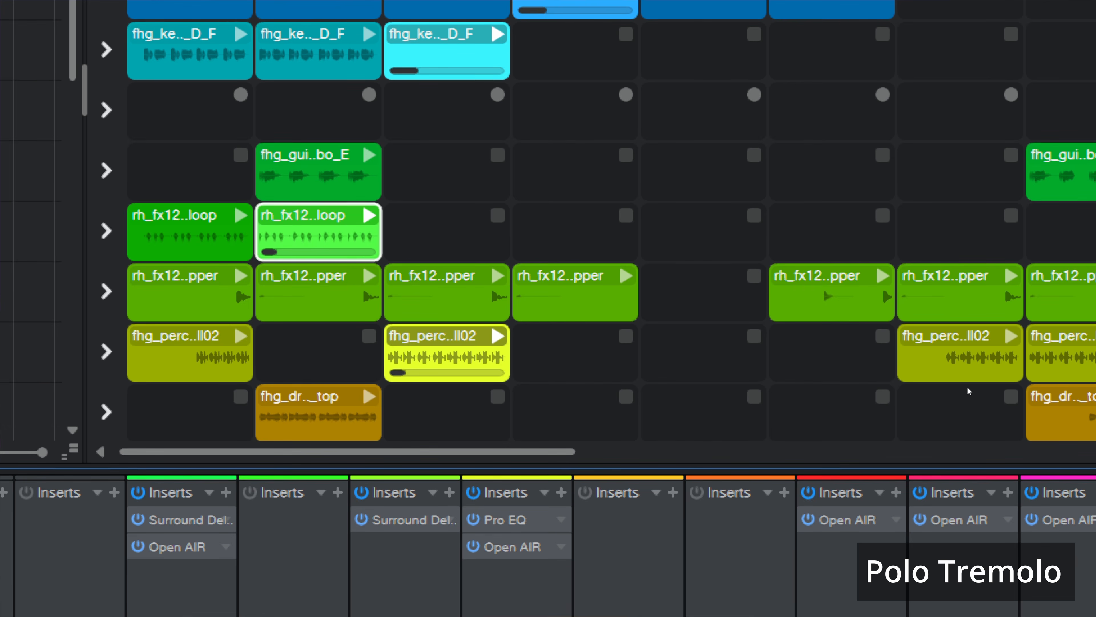
- Return individual tracks, including fhg_guit, rh_fx122 loop, fhg_drm top and fhg_per mb03, from Launcher to arrangement playback
{"action": "scroll", "coordinate": [824, 289], "scroll_direction": "down", "scroll_amount": 5}
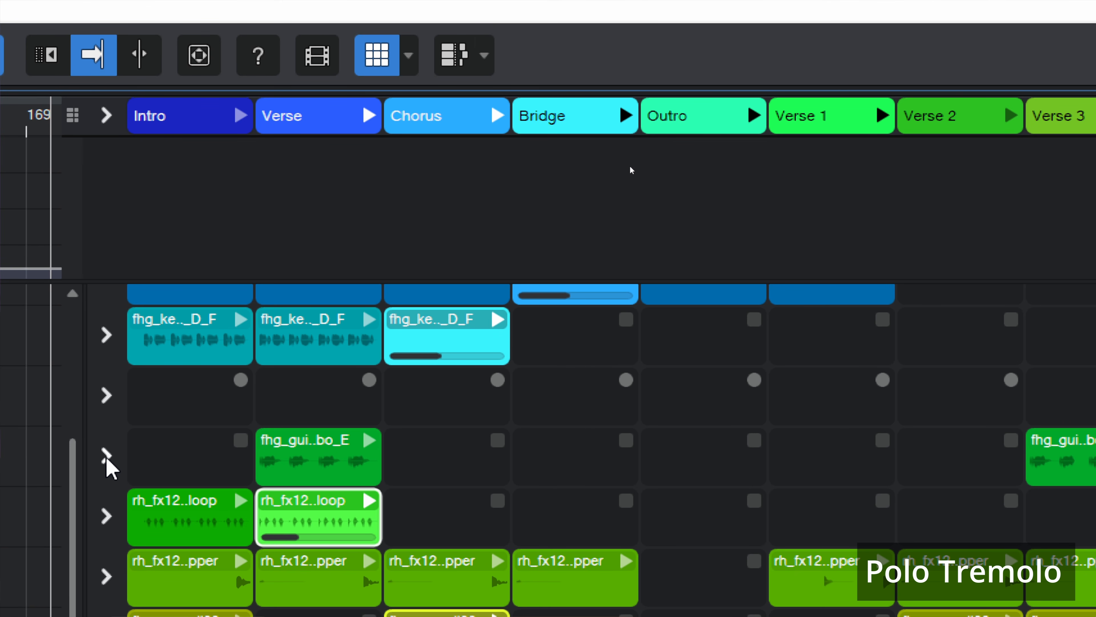
{"action": "left_click", "coordinate": [106, 515]}
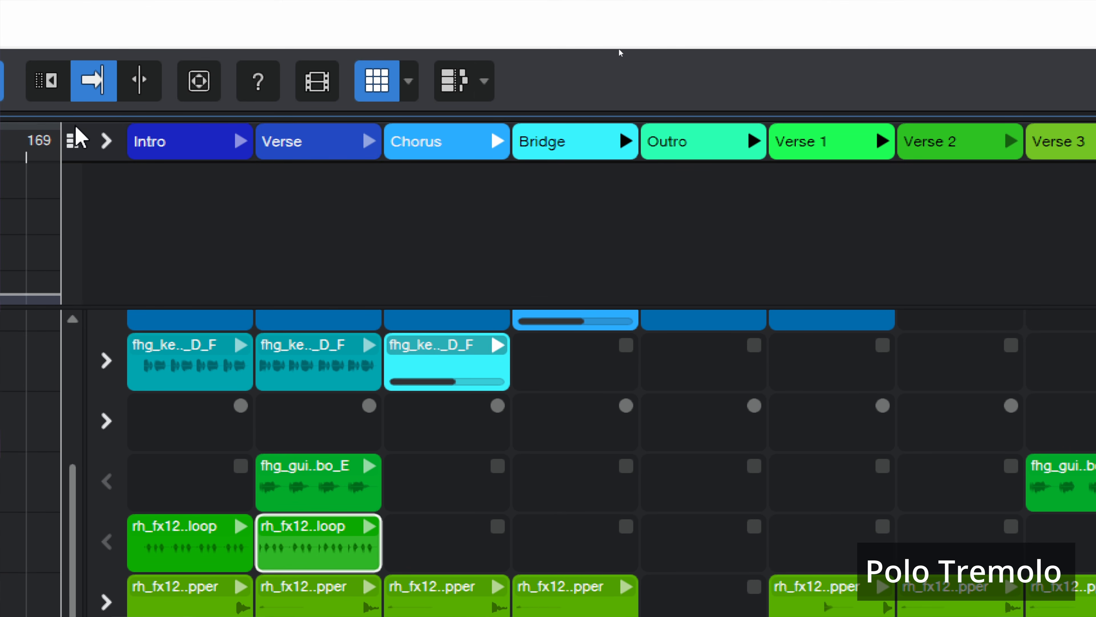
{"action": "left_click_drag", "start_coordinate": [37, 146], "coordinate": [39, 115]}
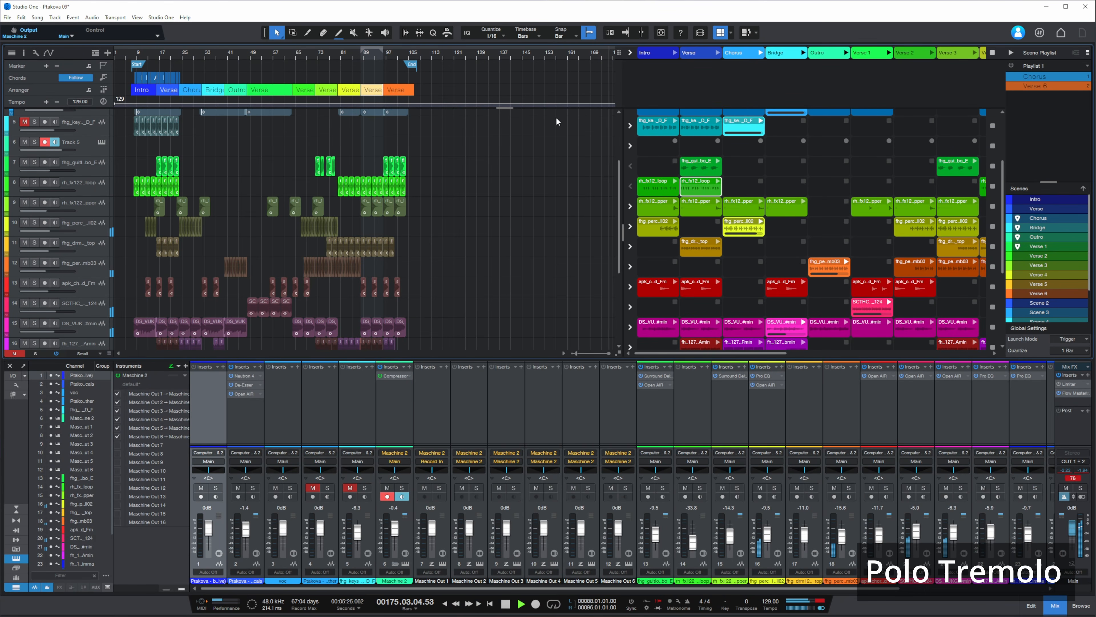
{"action": "left_click", "coordinate": [631, 247]}
{"action": "left_click", "coordinate": [631, 267]}
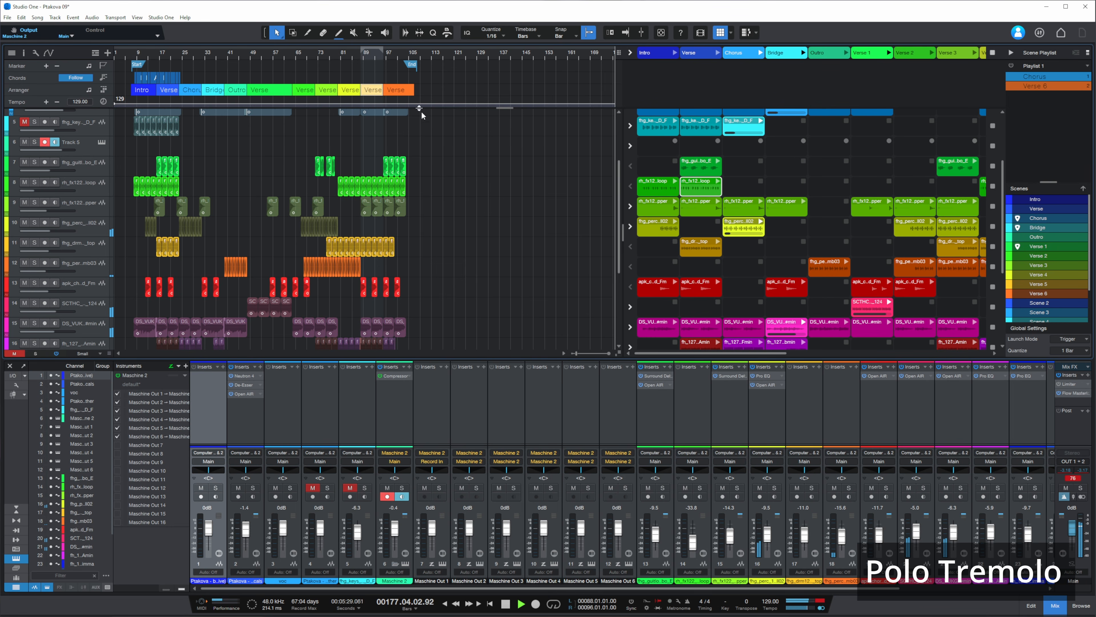
- Jump playback to the second-to-last Verse section, return all tracks to arrangement playback and stop the transport
{"action": "double_click", "coordinate": [373, 91]}
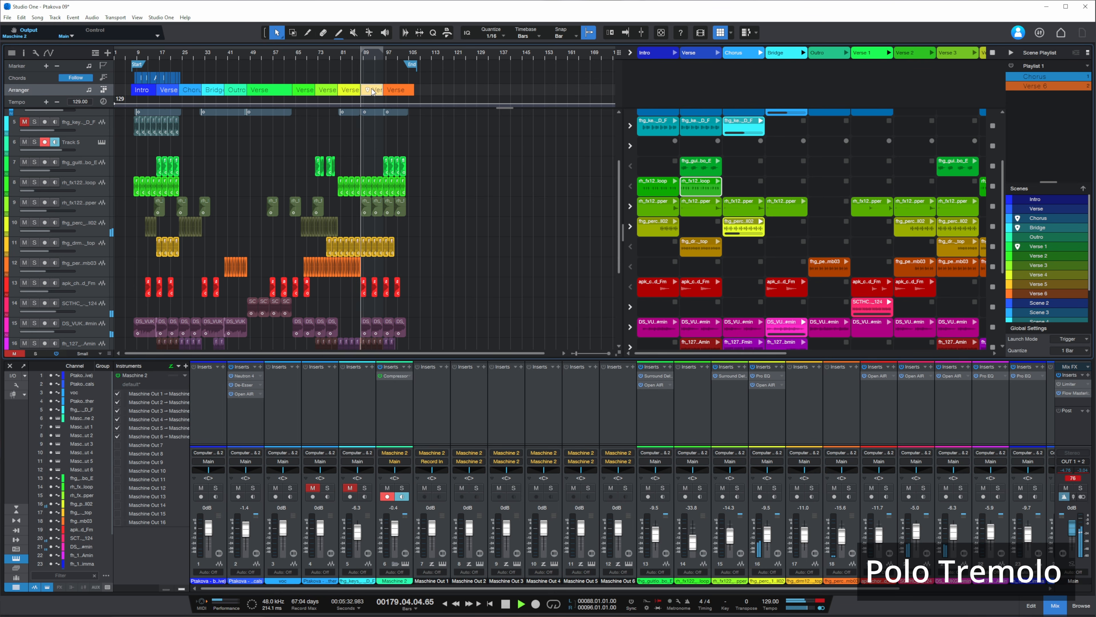
{"action": "left_click", "coordinate": [630, 53]}
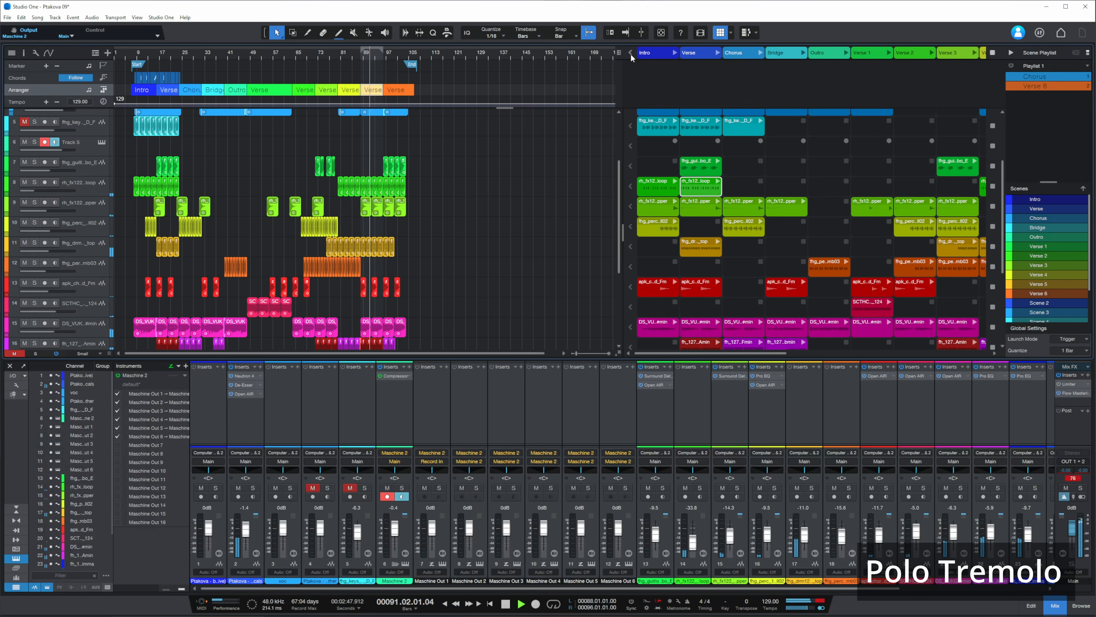
{"action": "key", "text": "space"}
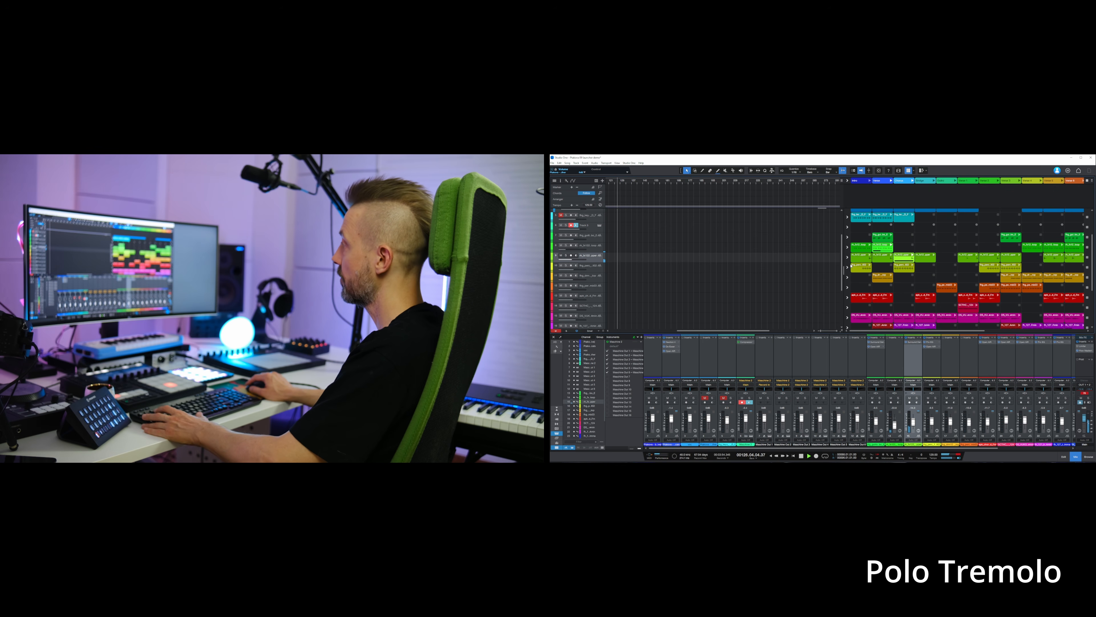
- Extend the Launcher grid over the whole arrangement area and hide the mixer console
{"action": "left_click_drag", "start_coordinate": [844, 270], "coordinate": [609, 265]}
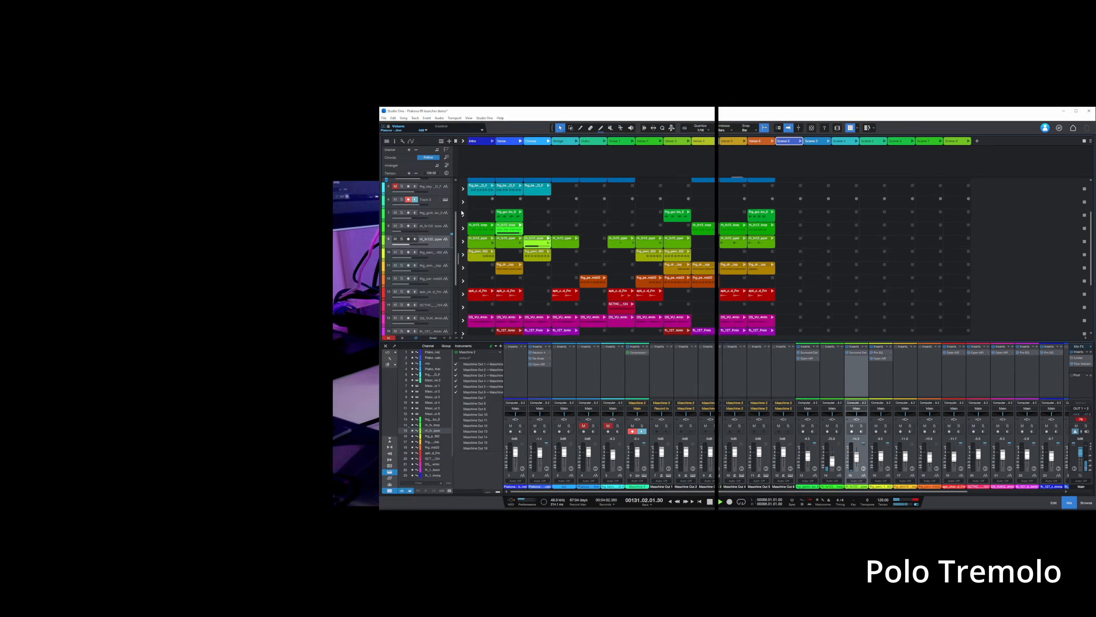
{"action": "key", "text": "F3"}
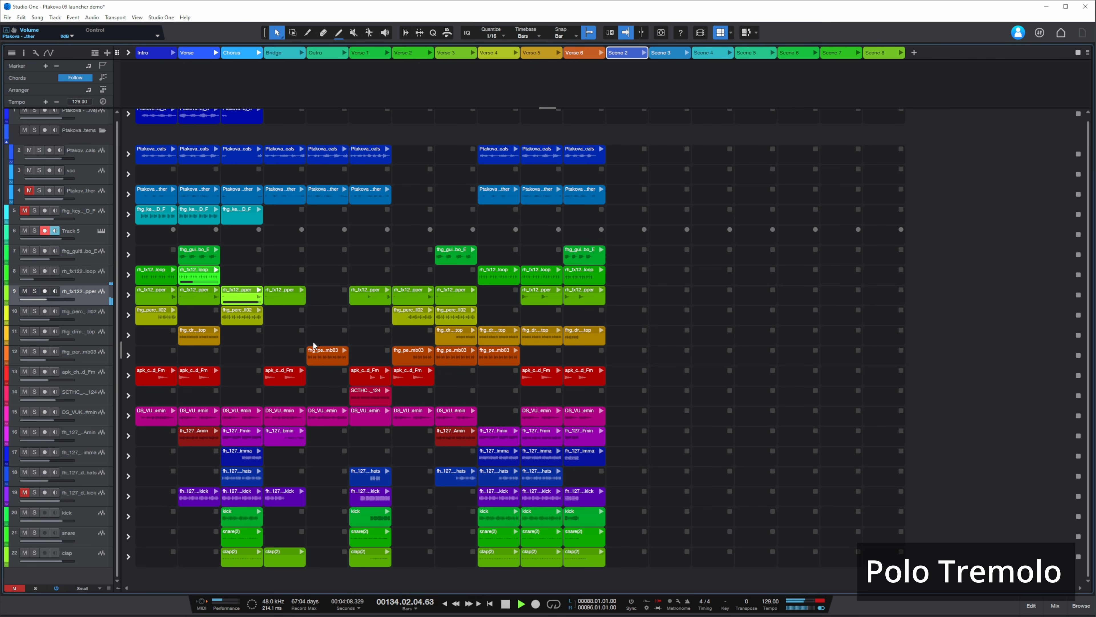
- Launch the Bridge scene's DS_VU loop and add a new scene from the playing cells
{"action": "left_click", "coordinate": [302, 411]}
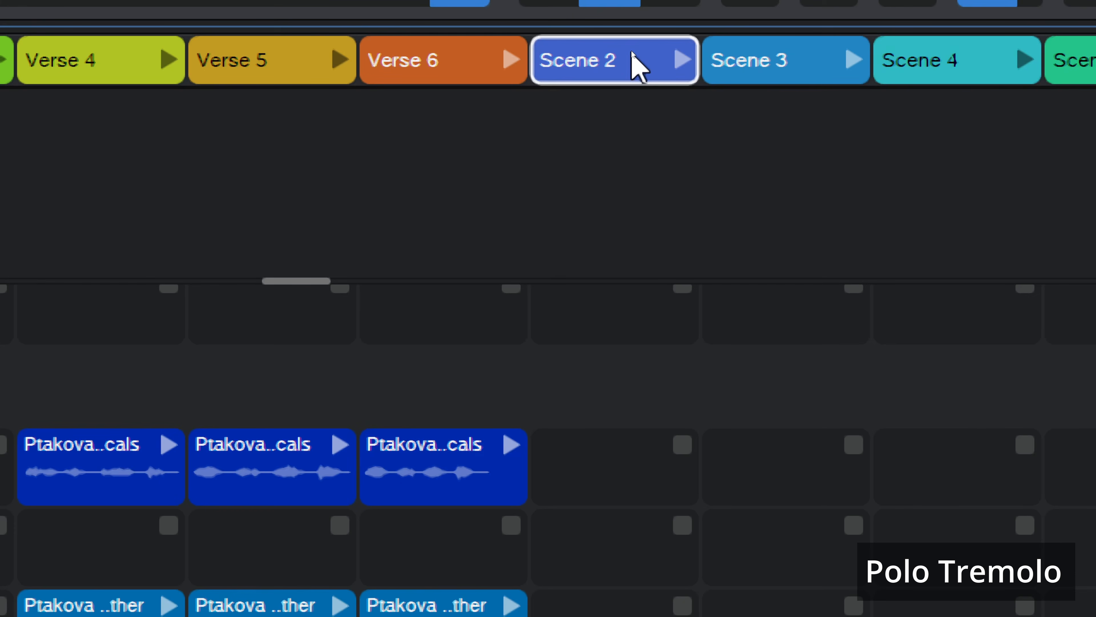
{"action": "right_click", "coordinate": [632, 53]}
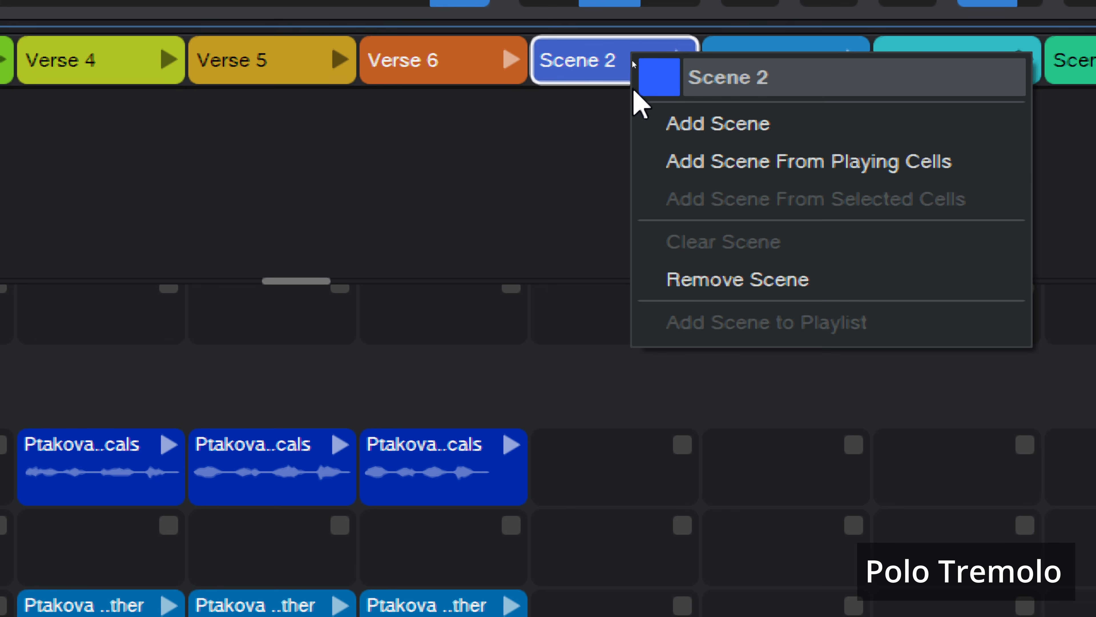
{"action": "left_click", "coordinate": [693, 166]}
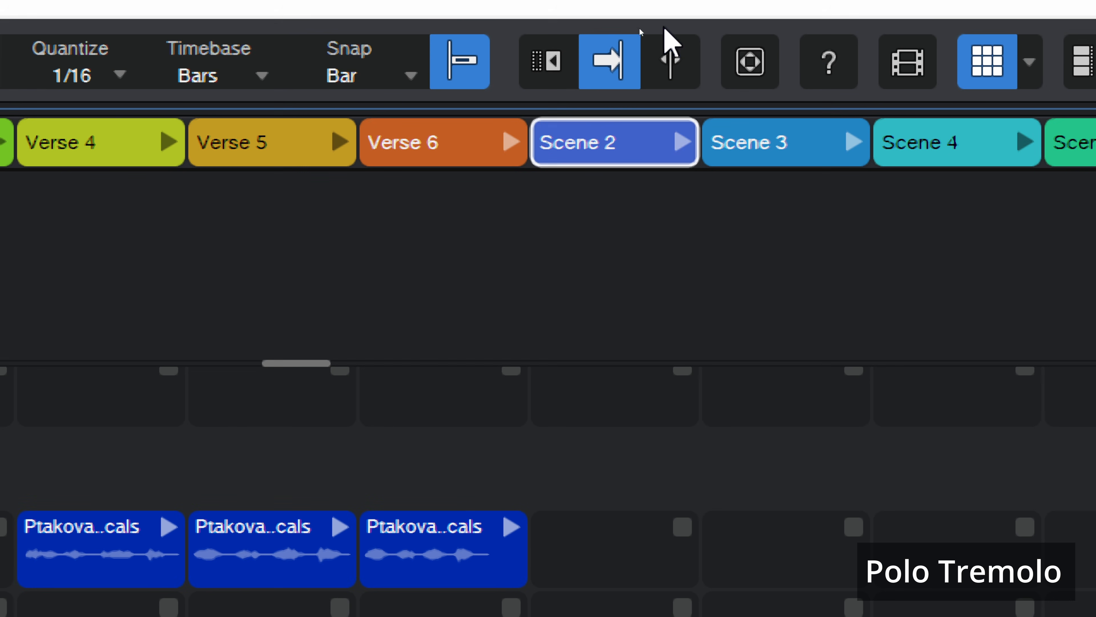
{"action": "left_click", "coordinate": [681, 143]}
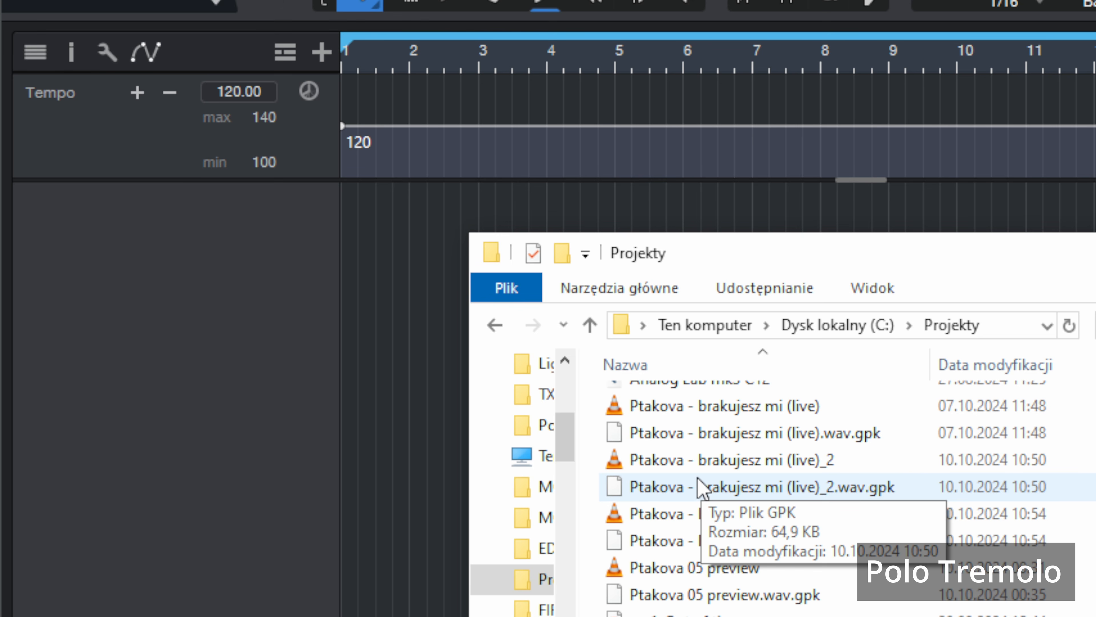
- Import the Ptakova - brakujesz mi (live) audio file at bar 1 of the tempo detection song and play it from the start
{"action": "left_click", "coordinate": [678, 410]}
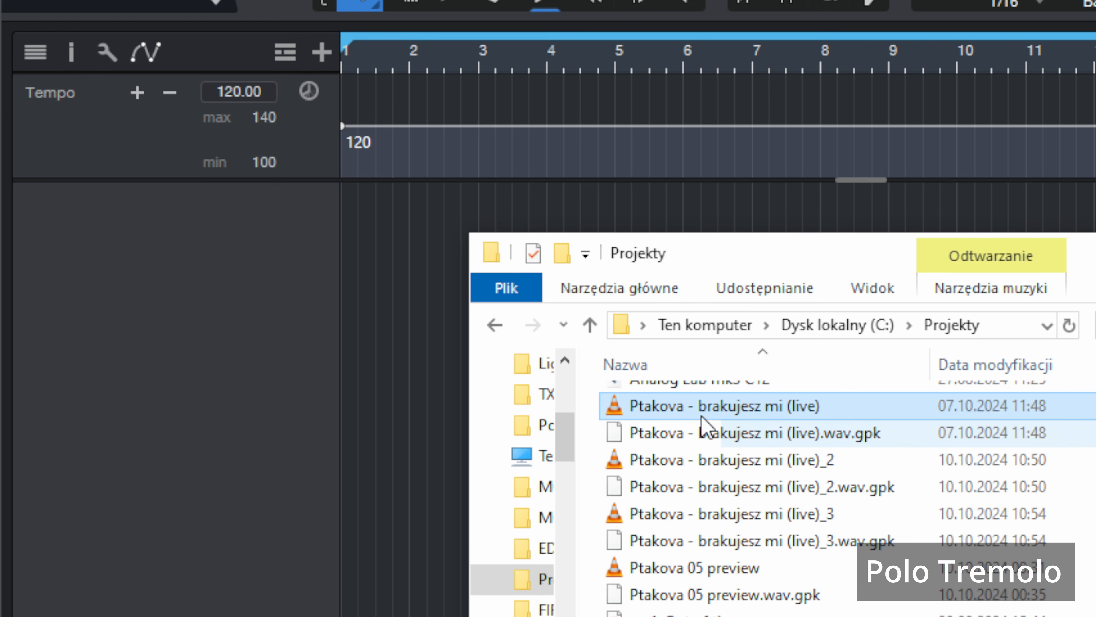
{"action": "left_click_drag", "start_coordinate": [707, 419], "coordinate": [394, 232]}
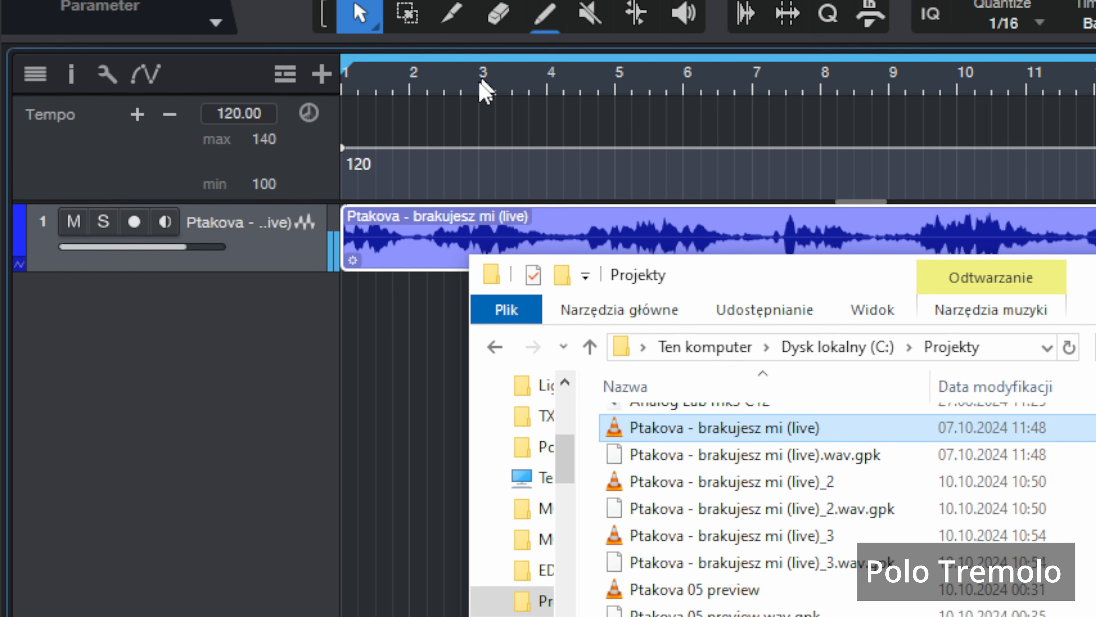
{"action": "left_click", "coordinate": [485, 90]}
{"action": "key", "text": "Home"}
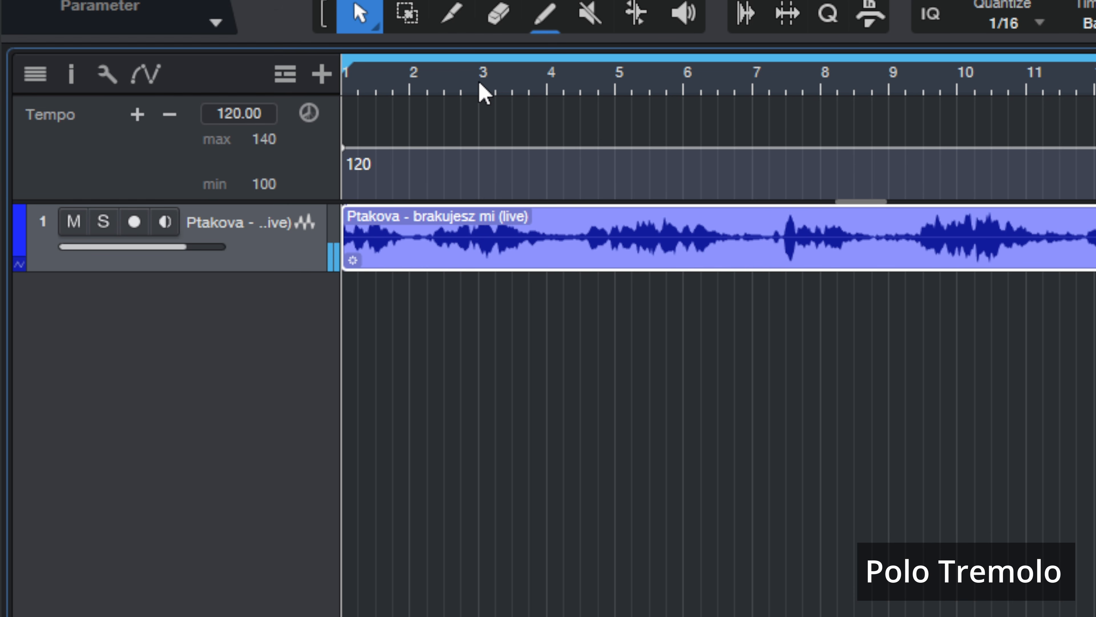
{"action": "key", "text": "space"}
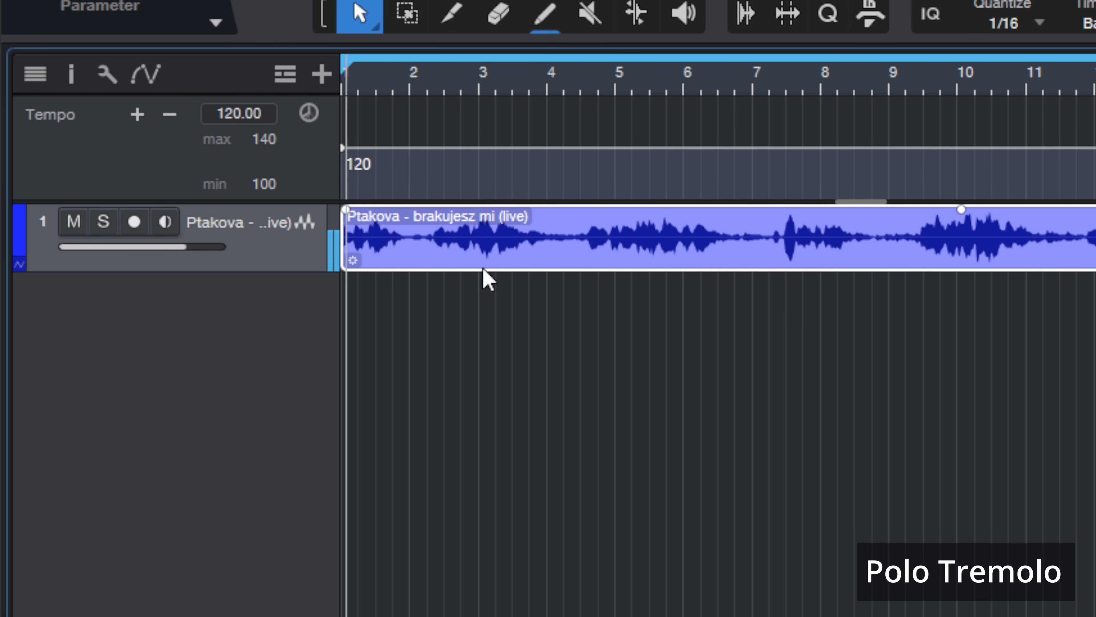
- Detect the tempo of the live vocal event, shift the event so its sync point meets the bar 3 line, and audition it
{"action": "right_click", "coordinate": [454, 238]}
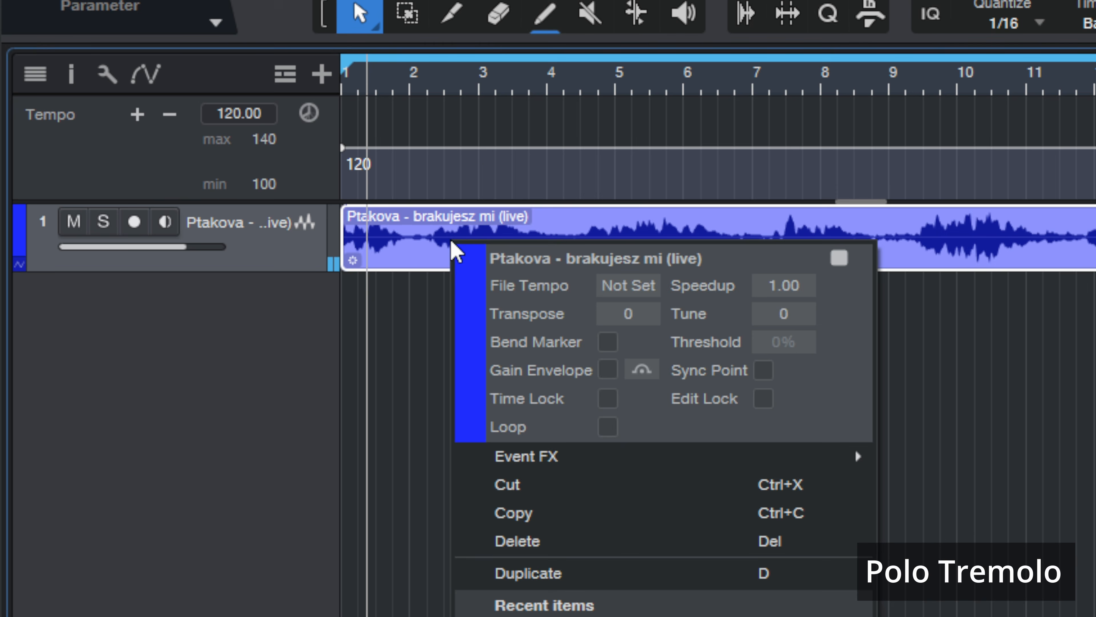
{"action": "left_click", "coordinate": [513, 534]}
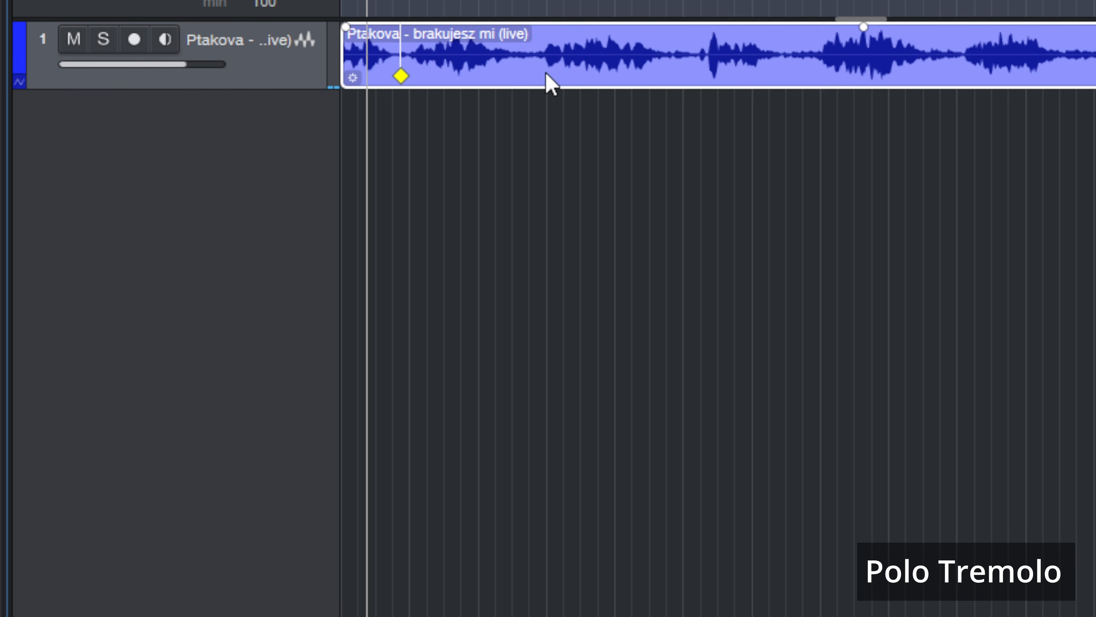
{"action": "left_click_drag", "start_coordinate": [460, 163], "coordinate": [546, 177]}
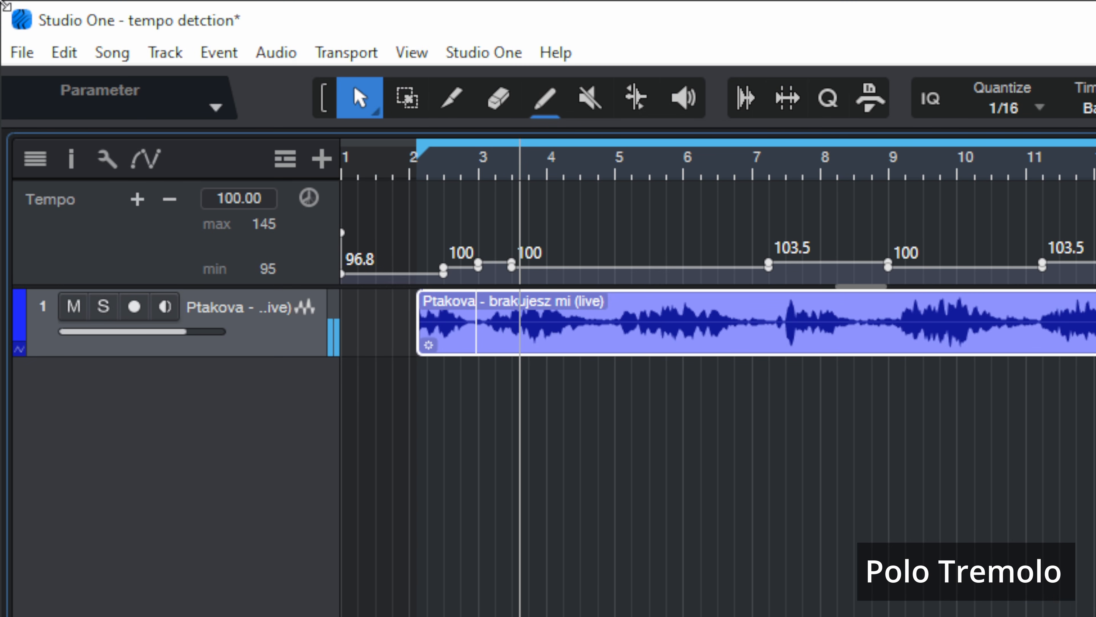
{"action": "key", "text": "space"}
- Undo the event shift, the tempo detection and the import of the live vocal file
{"action": "key", "text": "ctrl+z"}
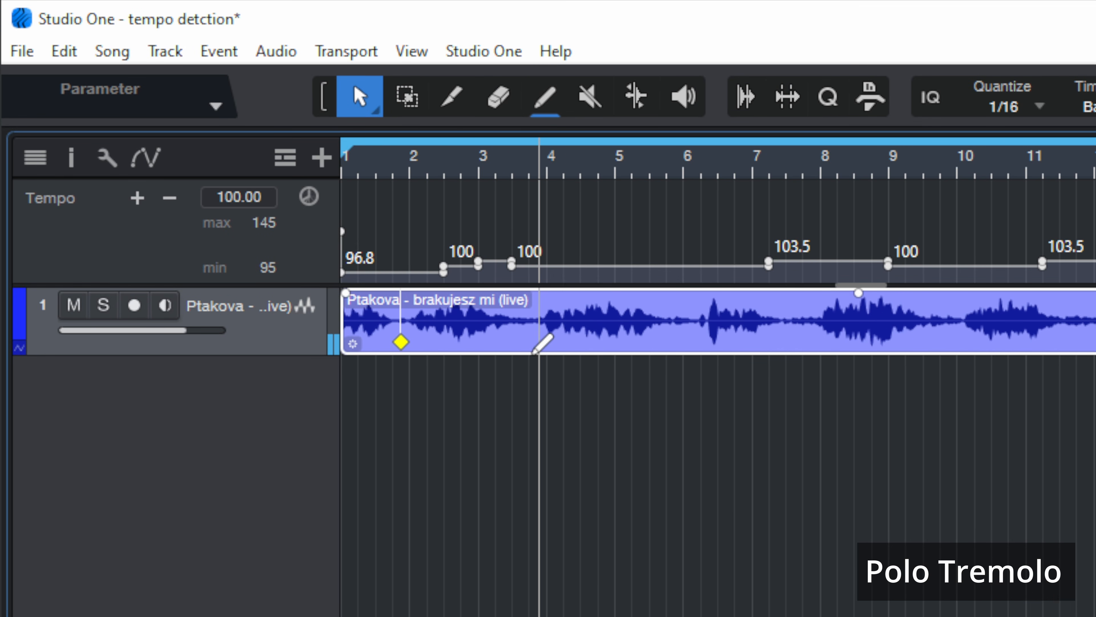
{"action": "key", "text": "ctrl+z"}
{"action": "key", "text": "ctrl+z"}
{"action": "key", "text": "ctrl+z"}
- Try tempo detection on an imported Ptakova - brakujesz mi (live)_2 file, and undo the detection and import
{"action": "key", "text": "alt+Tab"}
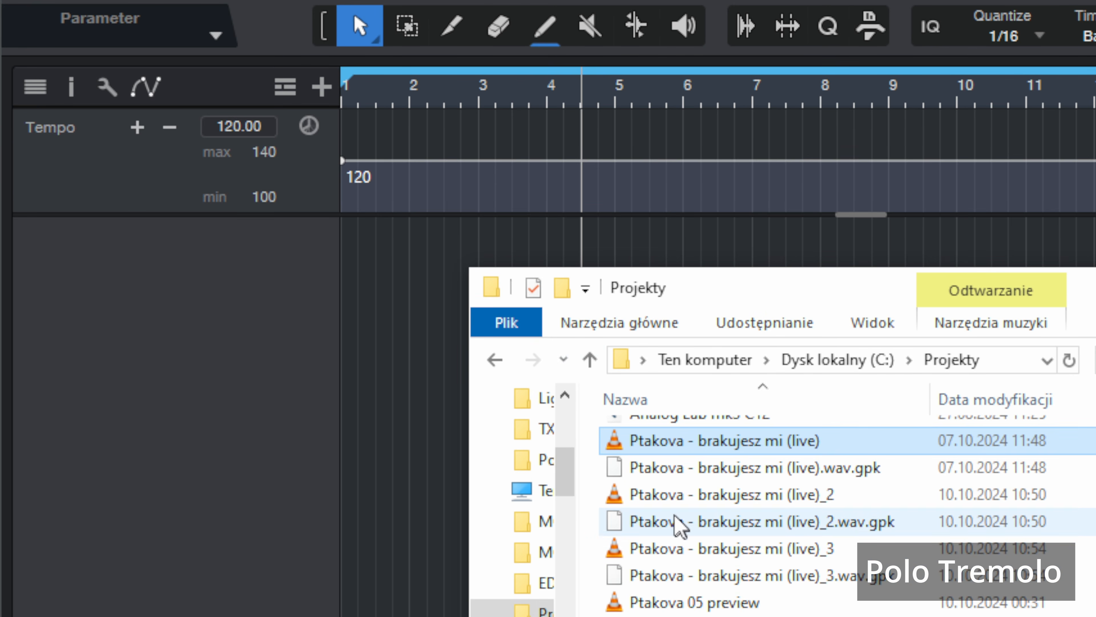
{"action": "left_click_drag", "start_coordinate": [635, 566], "coordinate": [369, 339]}
{"action": "right_click", "coordinate": [384, 249]}
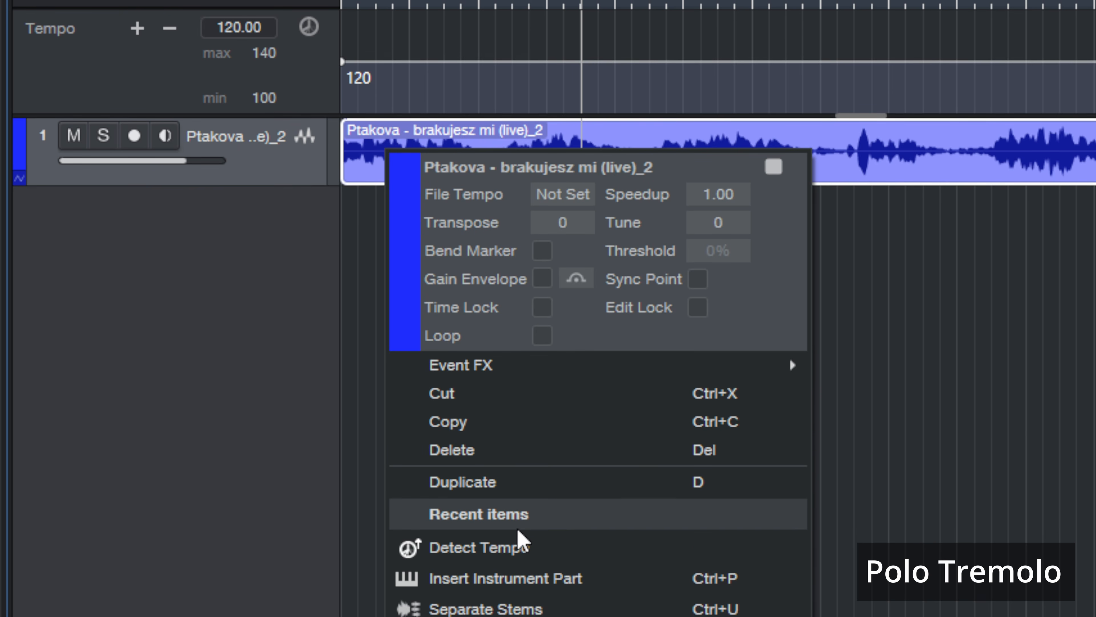
{"action": "left_click", "coordinate": [529, 616]}
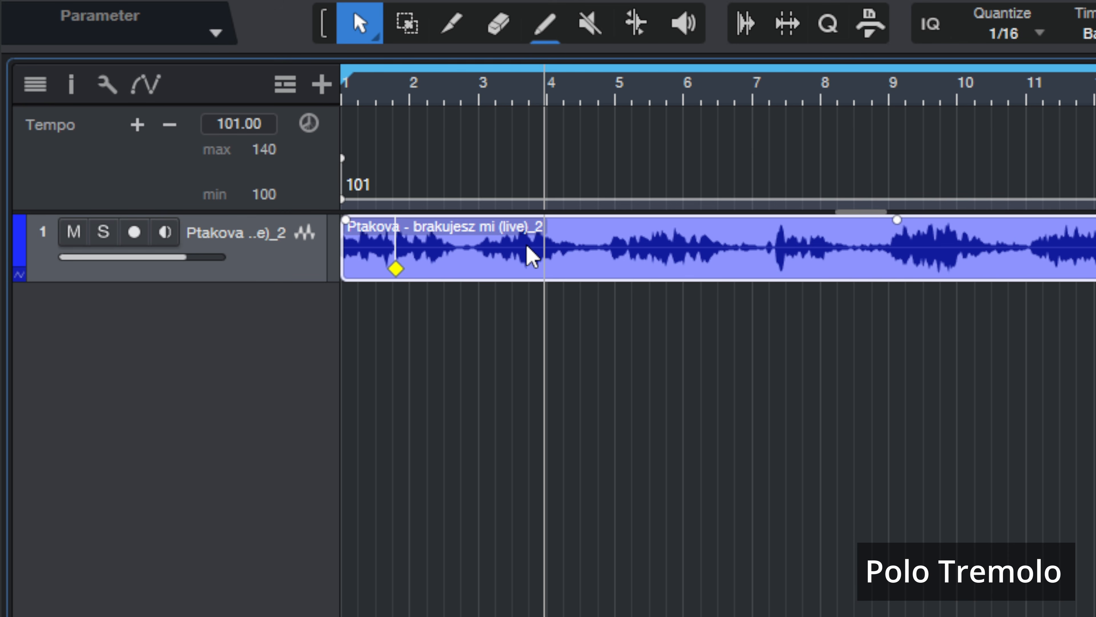
{"action": "left_click", "coordinate": [539, 252]}
{"action": "key", "text": "z"}
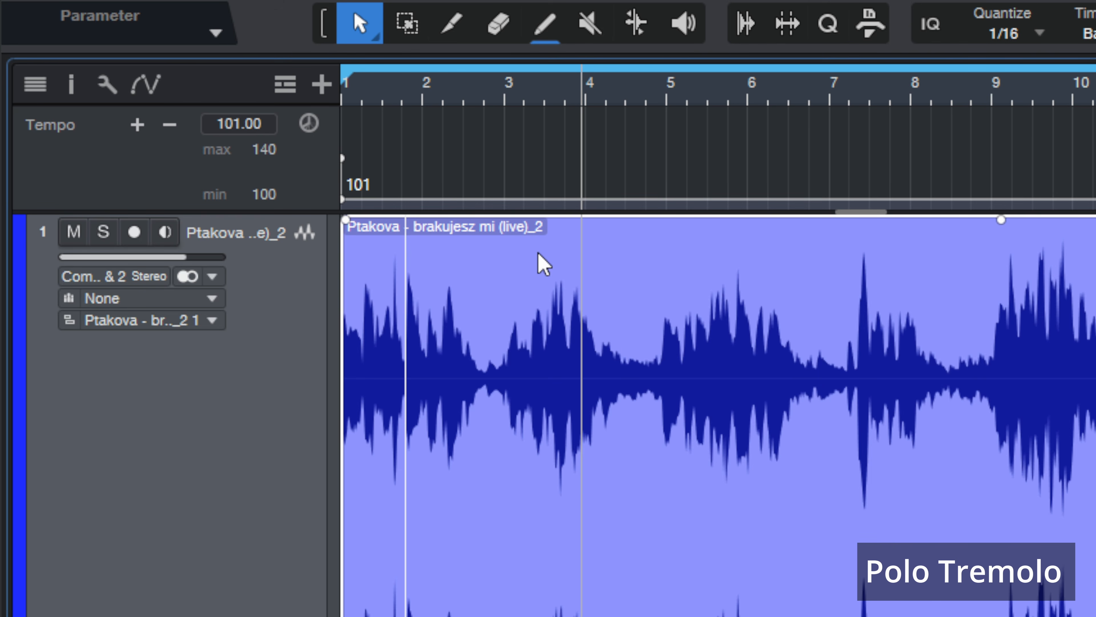
{"action": "key", "text": "ctrl+z"}
{"action": "key", "text": "ctrl+z"}
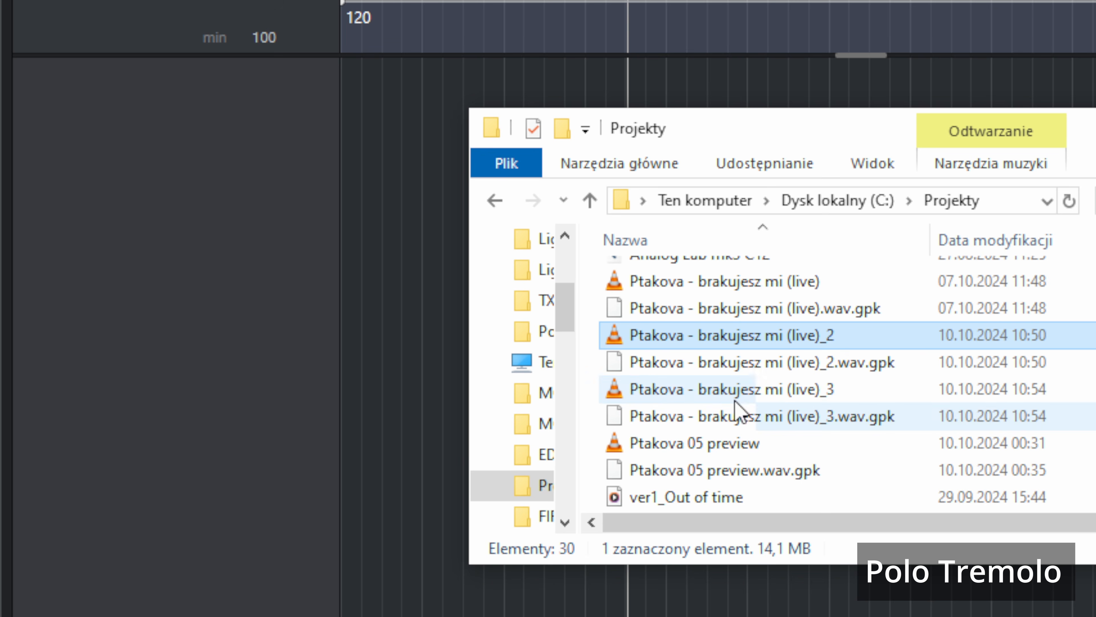
- Import Ptakova - brakujesz mi (live)_3 at bar 1 and play the passage leading into the gap after bar 20
{"action": "left_click_drag", "start_coordinate": [735, 391], "coordinate": [370, 108]}
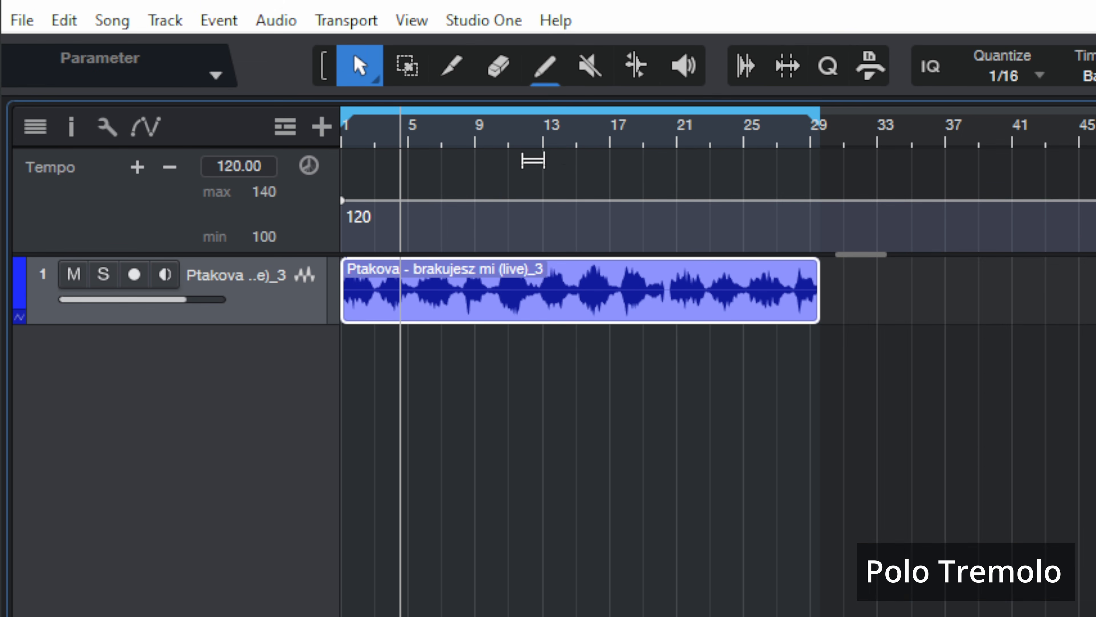
{"action": "left_click_drag", "start_coordinate": [613, 145], "coordinate": [618, 198]}
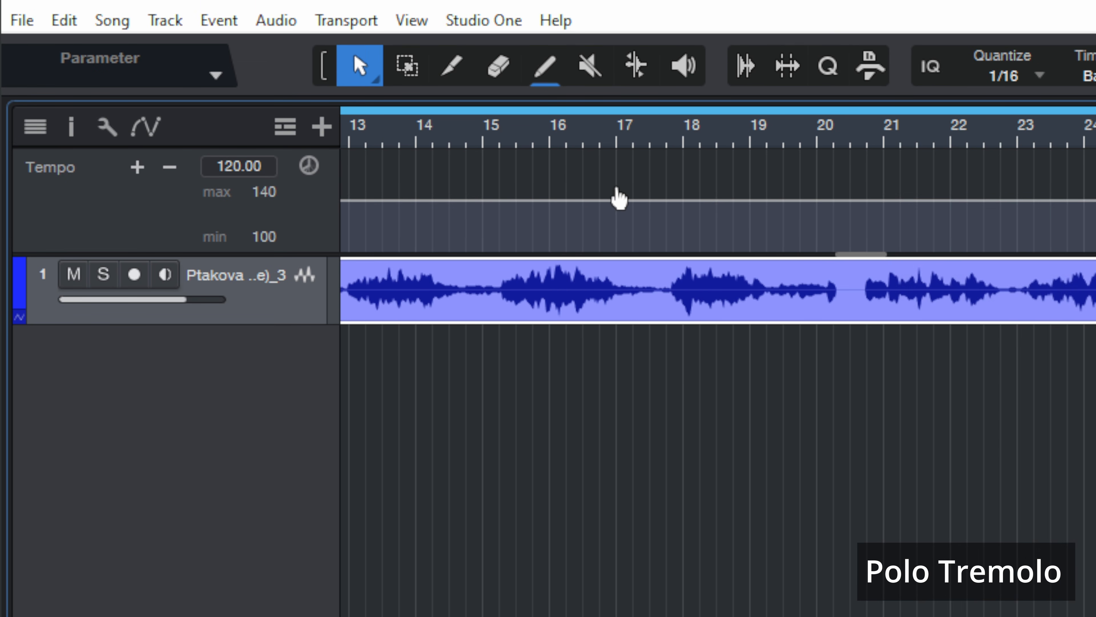
{"action": "left_click", "coordinate": [777, 147]}
{"action": "key", "text": "space"}
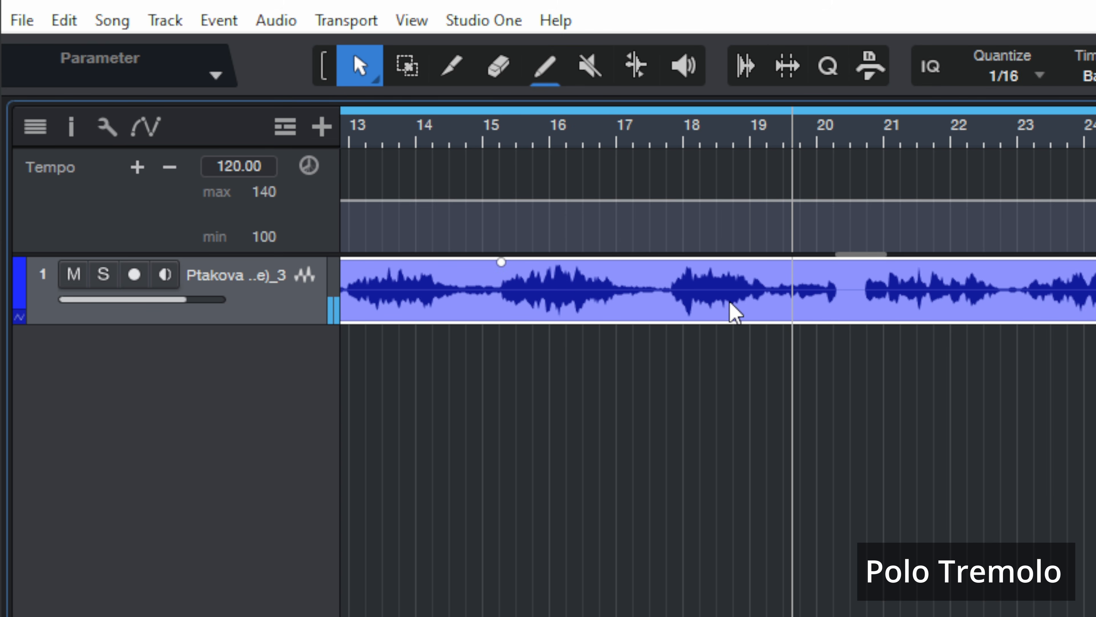
- Detect the tempo of the (live)_3 event, move the event to align its sync point with the grid, and audition it
{"action": "key", "text": "z"}
{"action": "right_click", "coordinate": [569, 378]}
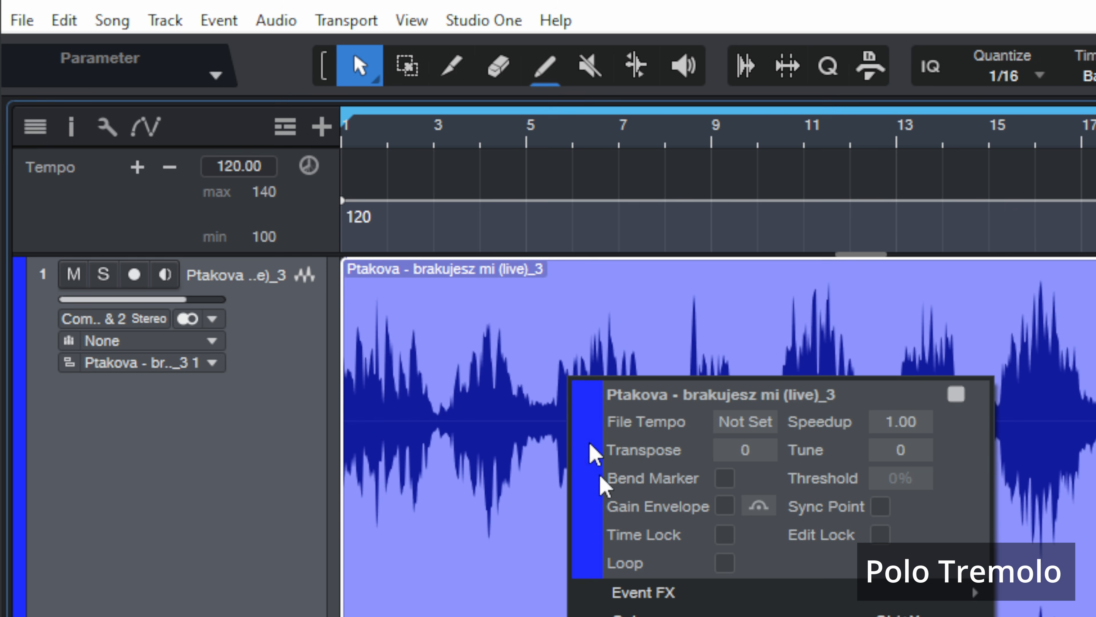
{"action": "left_click", "coordinate": [605, 550]}
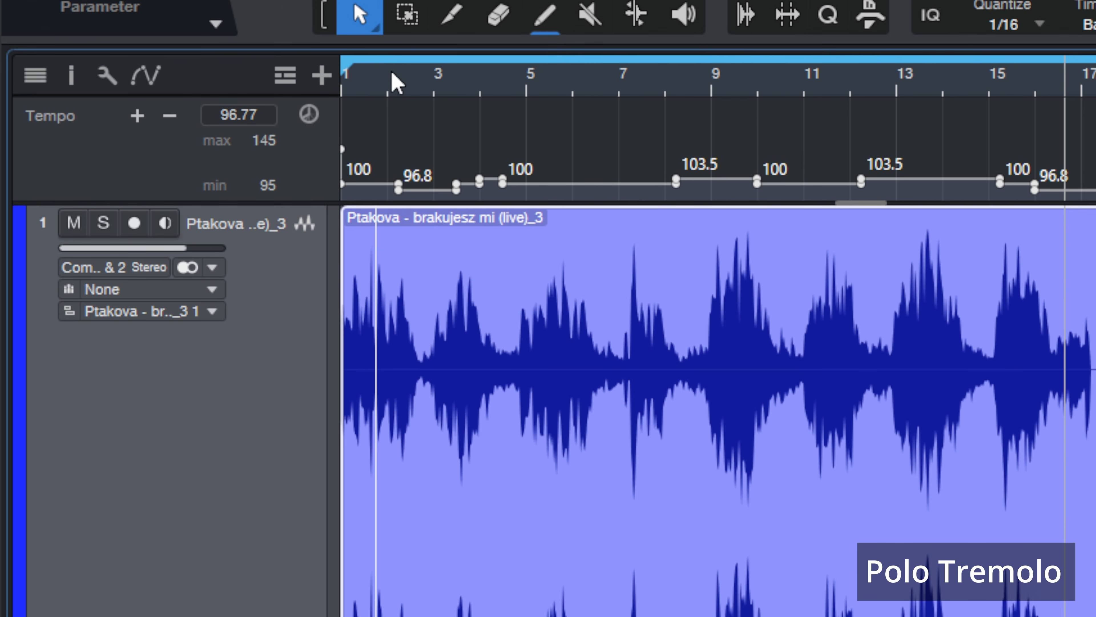
{"action": "left_click_drag", "start_coordinate": [366, 75], "coordinate": [369, 108]}
{"action": "left_click_drag", "start_coordinate": [601, 607], "coordinate": [643, 475]}
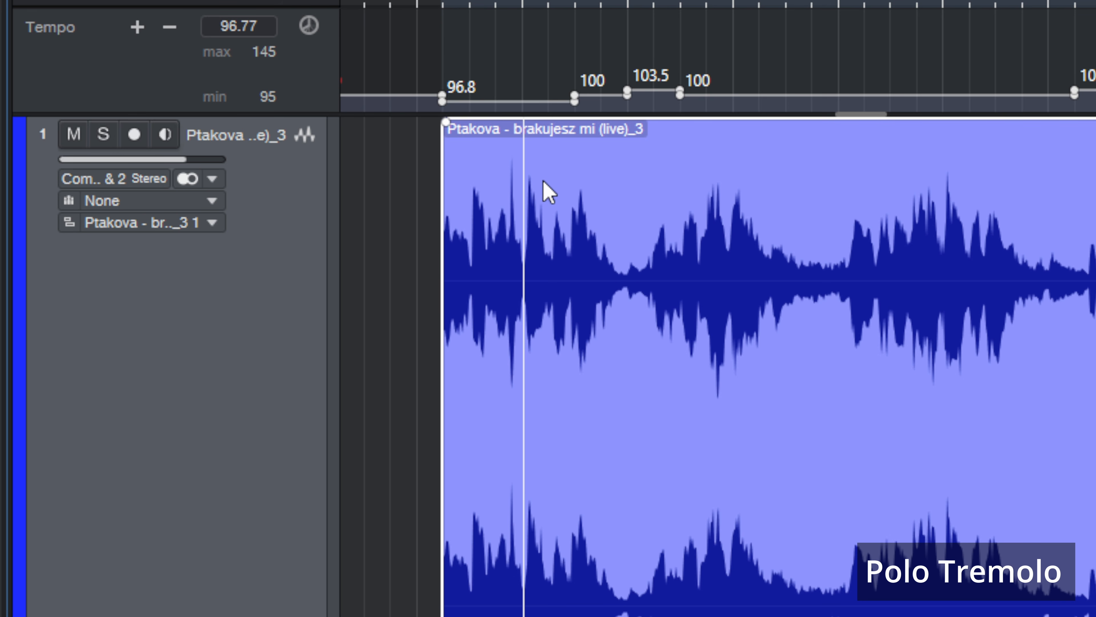
{"action": "key", "text": "space"}
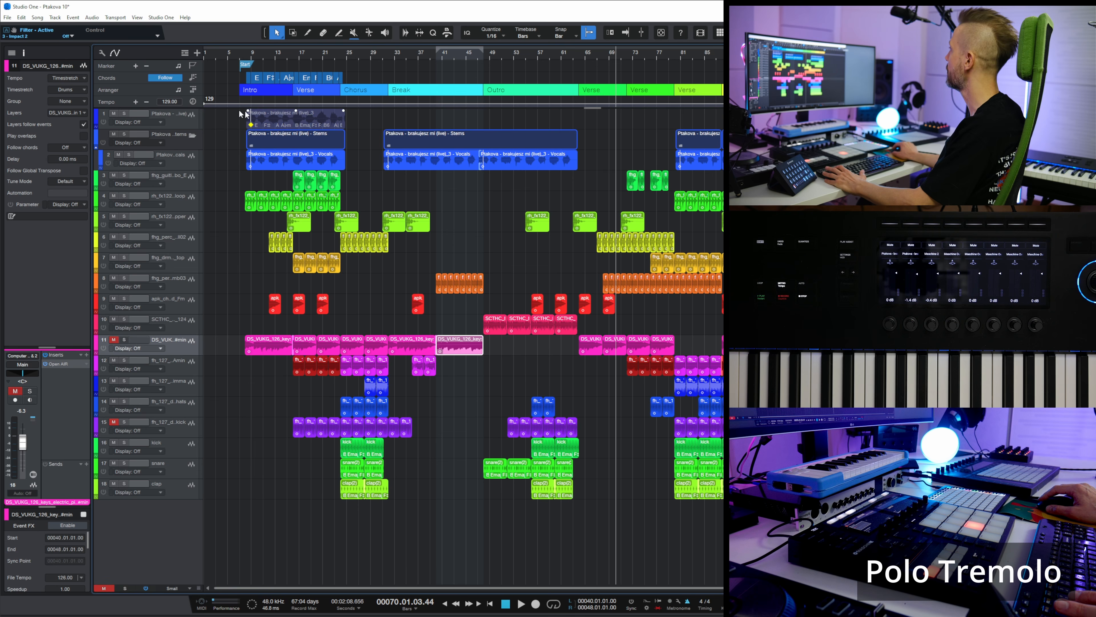
- Open the Audio Batch Converter from the Ptakova 10 song
{"action": "left_click", "coordinate": [137, 17]}
{"action": "mouse_move", "coordinate": [160, 19]}
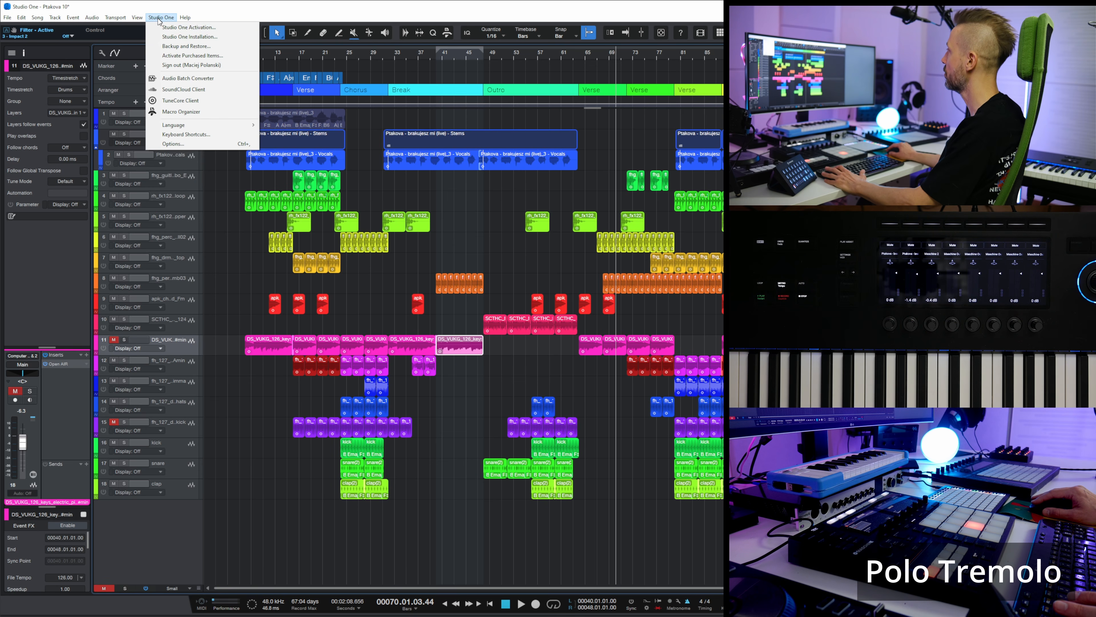
{"action": "left_click", "coordinate": [178, 80]}
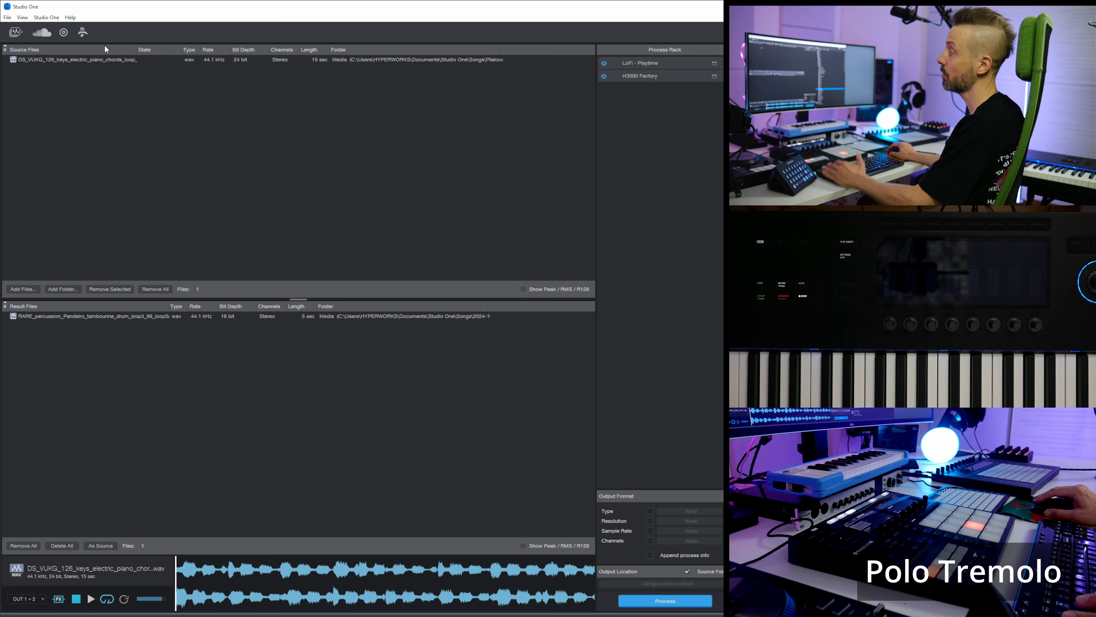
- Audition the electric piano chords loop with the LoFi - Playtime and H3000 Factory effects open, comparing the sound with them bypassed and active
{"action": "left_click", "coordinate": [101, 63]}
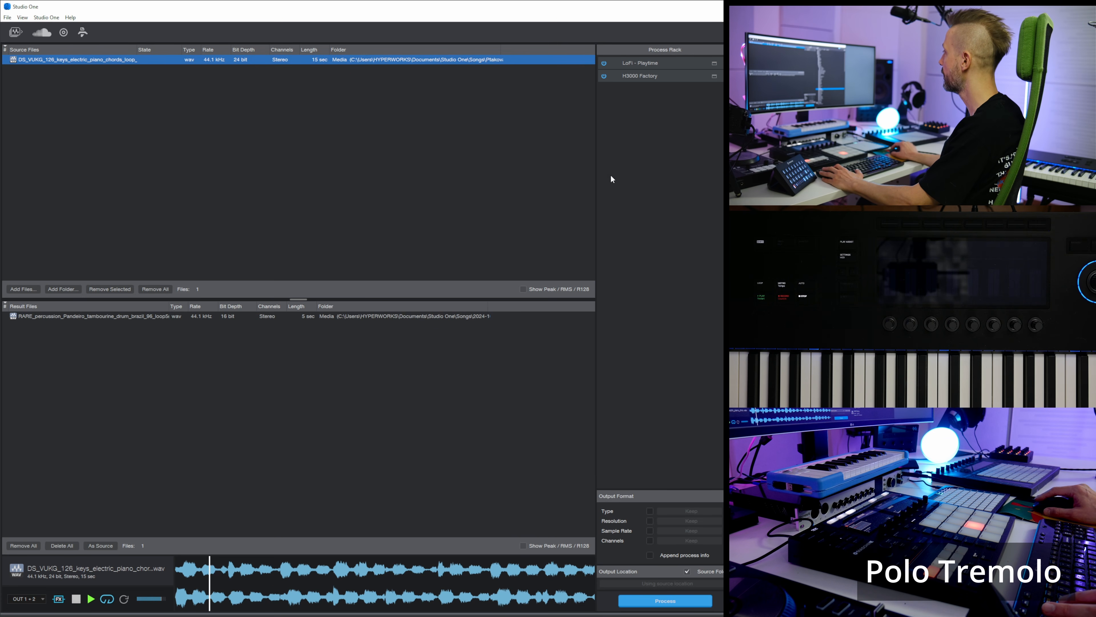
{"action": "double_click", "coordinate": [662, 60]}
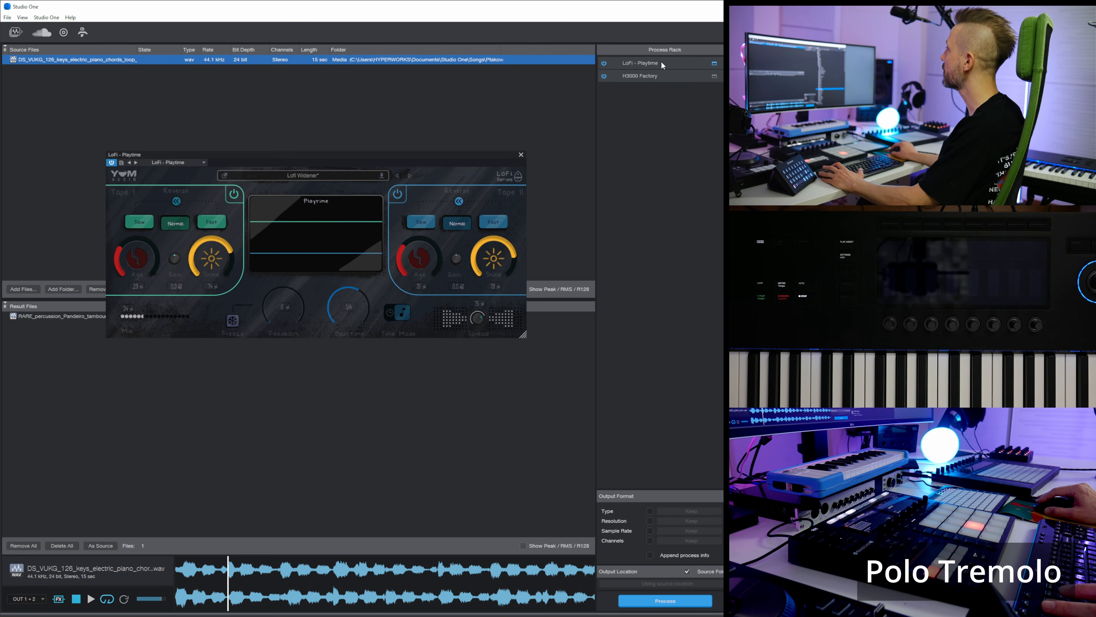
{"action": "double_click", "coordinate": [653, 75]}
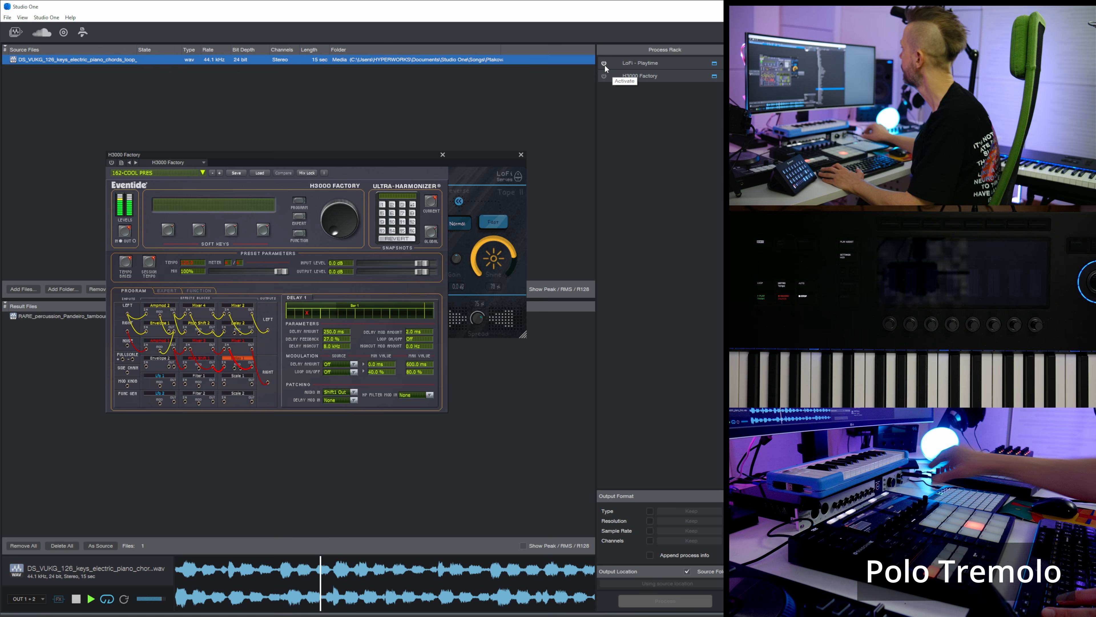
{"action": "left_click", "coordinate": [604, 76]}
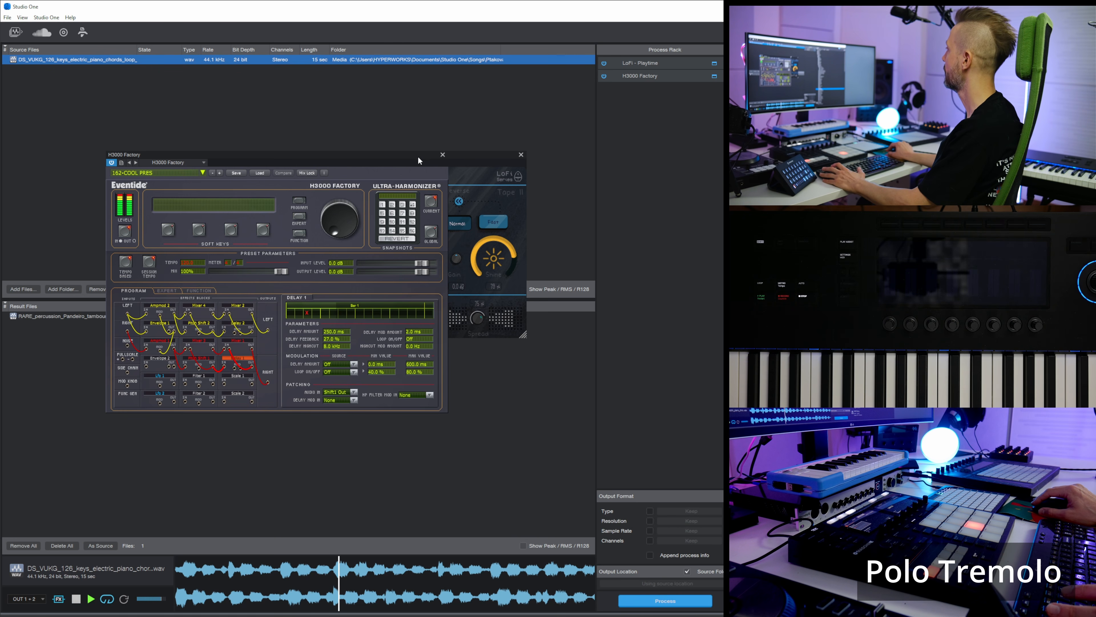
{"action": "left_click_drag", "start_coordinate": [418, 160], "coordinate": [604, 129]}
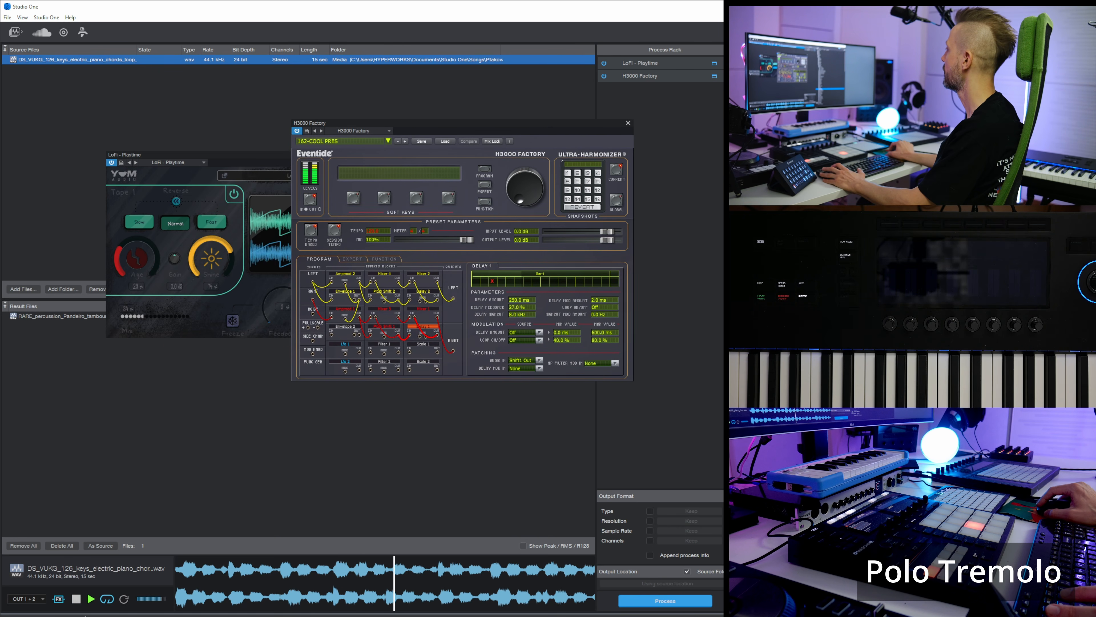
{"action": "key", "text": "space"}
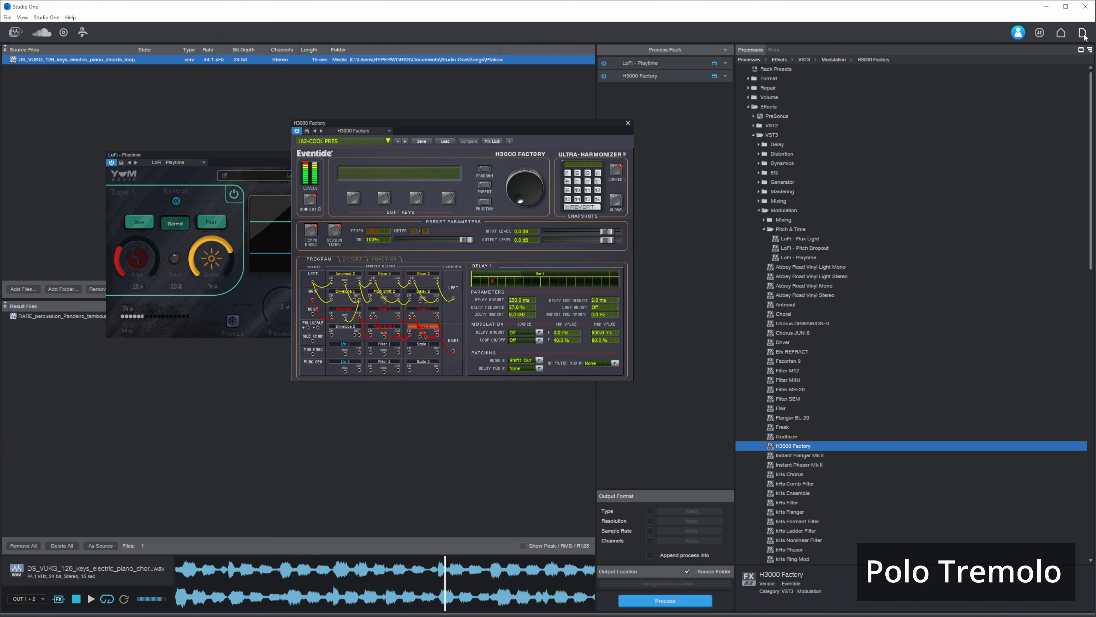
- Return to the Ptakova 10 song and send PARTIDOALTOPANDEIRO_80BPM_03.wav from the BrazilianDrumsPercV1 folder to a new Impact
{"action": "left_click", "coordinate": [1084, 33]}
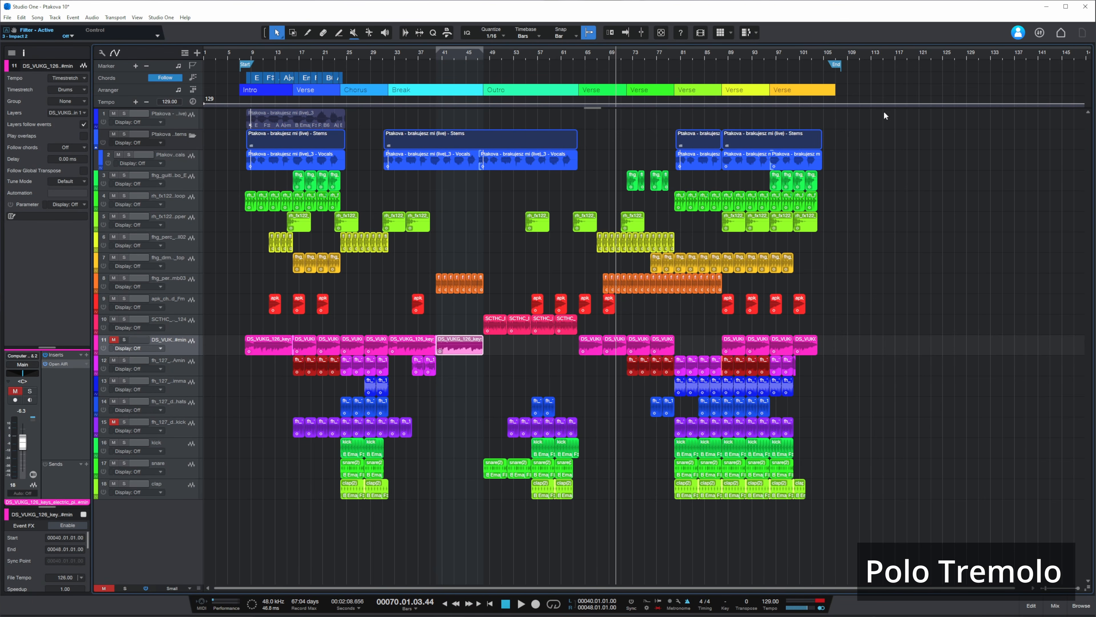
{"action": "key", "text": "F5"}
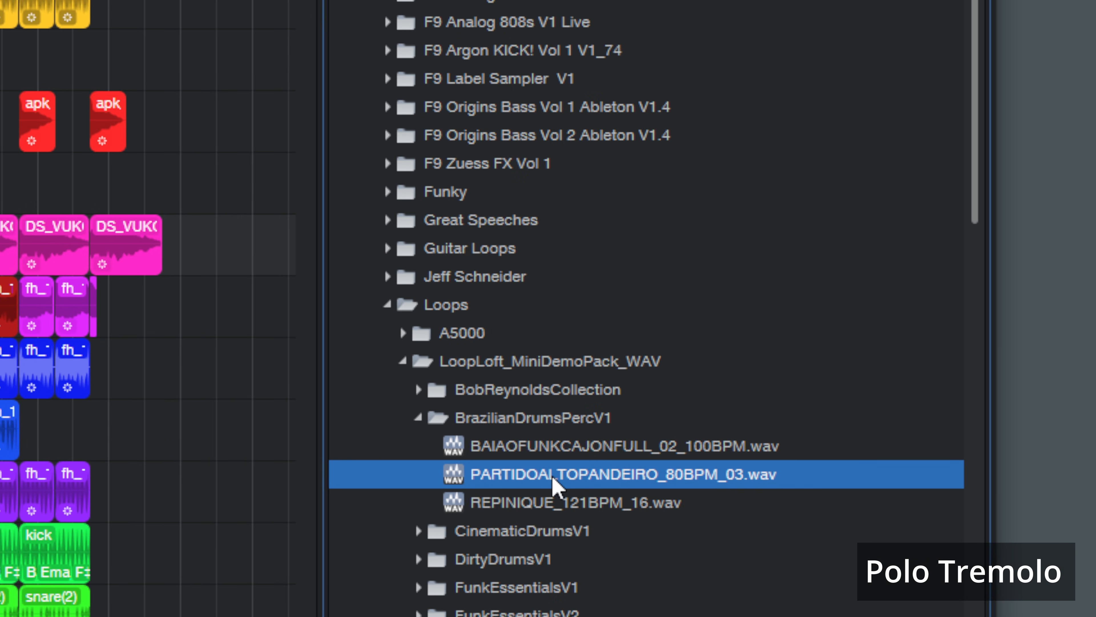
{"action": "right_click", "coordinate": [556, 483]}
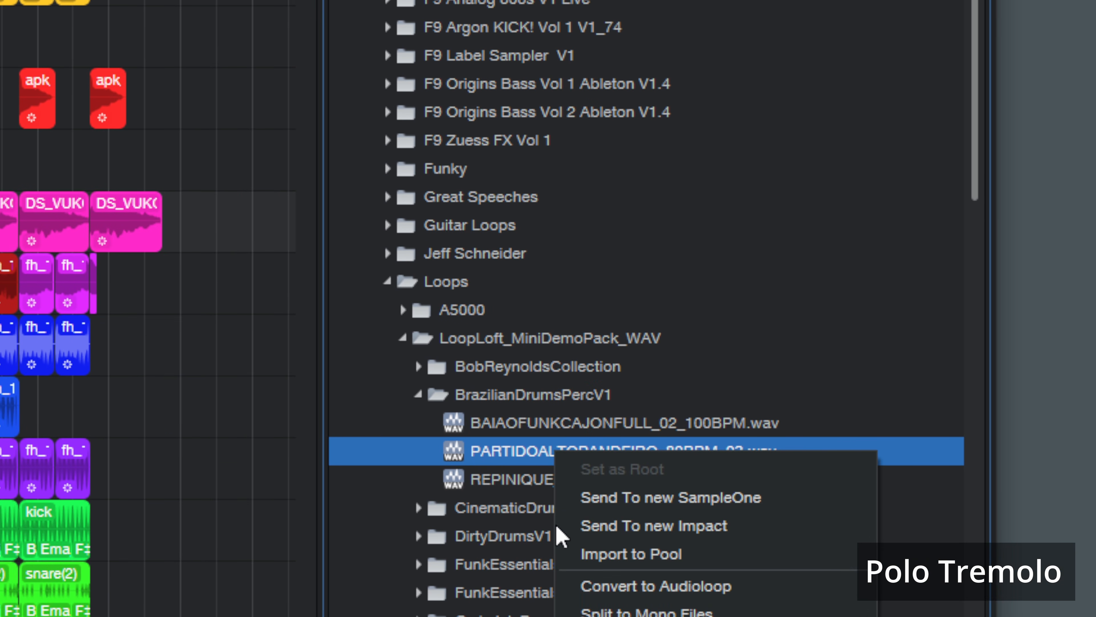
{"action": "left_click", "coordinate": [613, 524]}
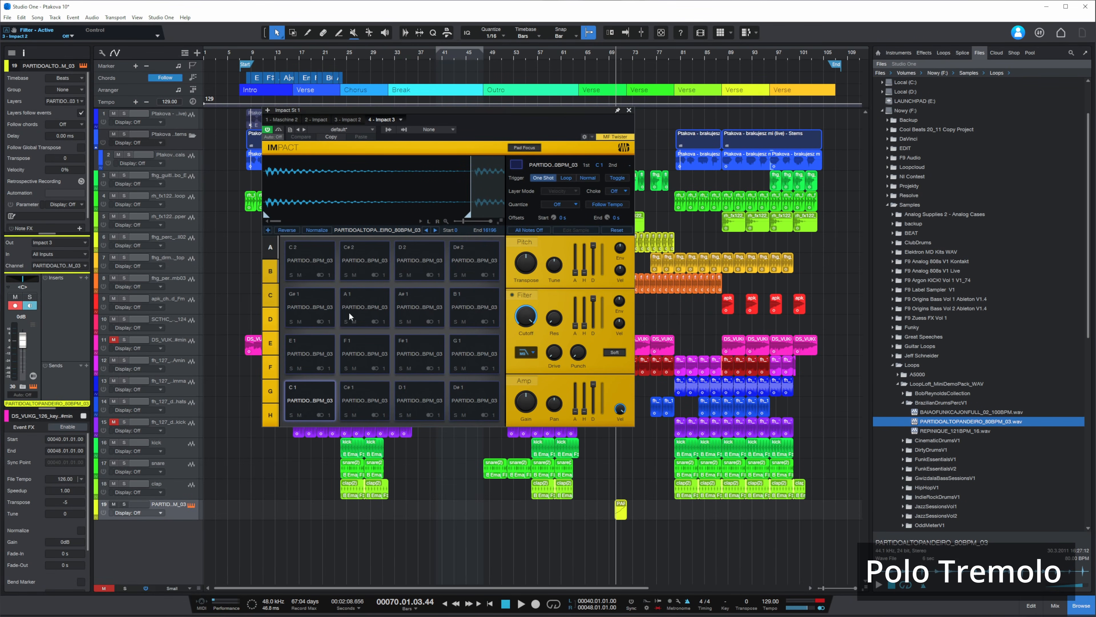
- Show the new PARTIDOALTOPANDEIRO track's notes in the editor and audition Impact pads before closing the instrument window
{"action": "double_click", "coordinate": [173, 505]}
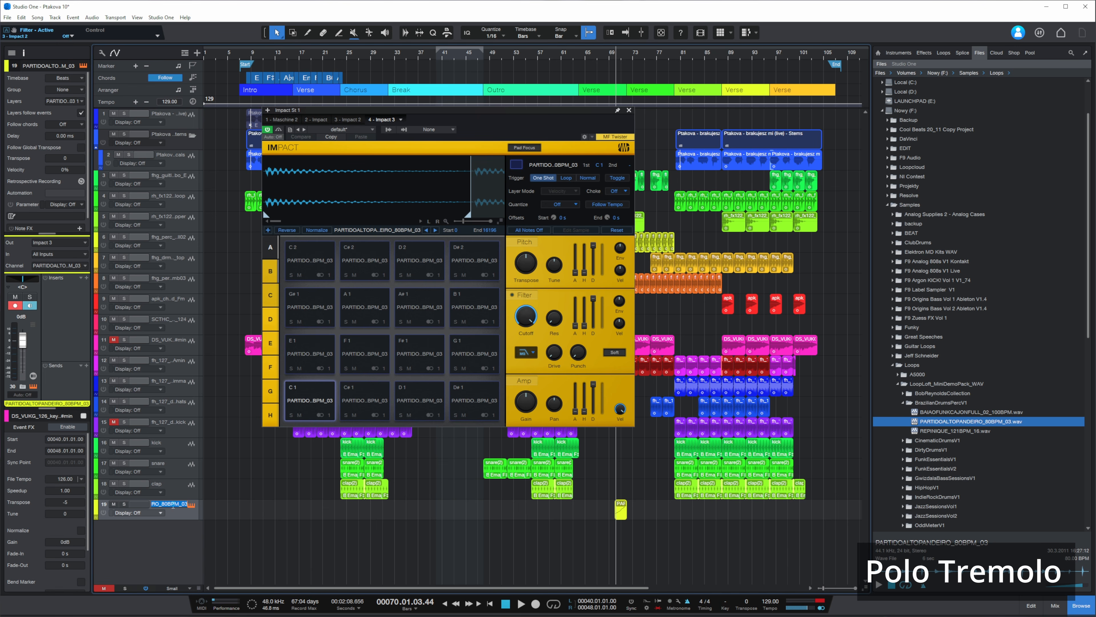
{"action": "double_click", "coordinate": [177, 514]}
{"action": "key", "text": "F2"}
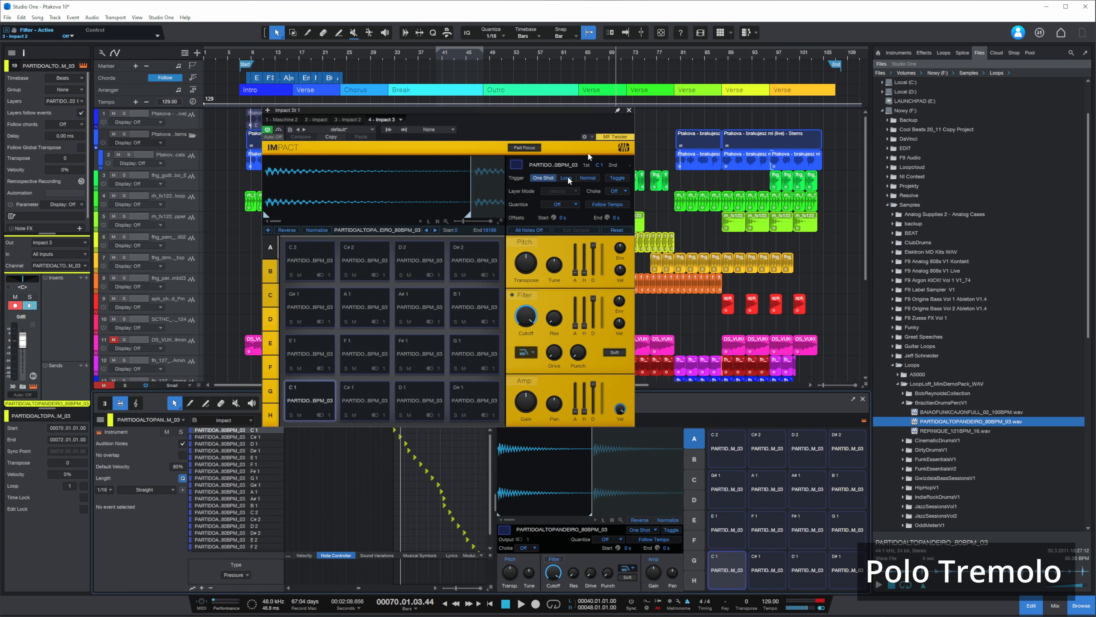
{"action": "left_click_drag", "start_coordinate": [550, 122], "coordinate": [583, 140]}
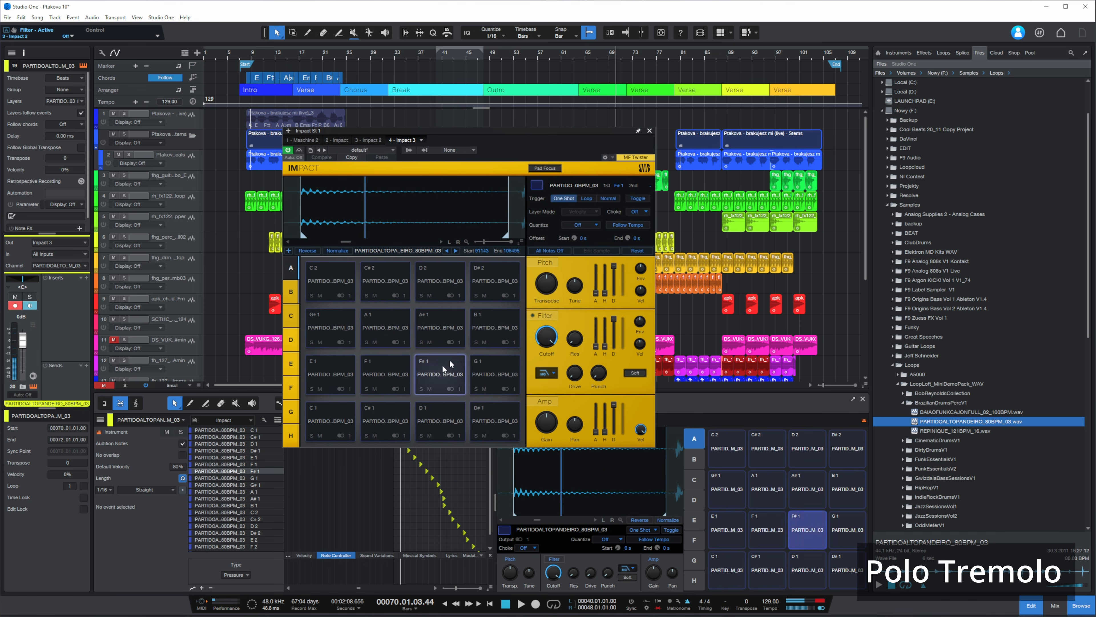
{"action": "left_click", "coordinate": [495, 329]}
{"action": "left_click", "coordinate": [650, 131]}
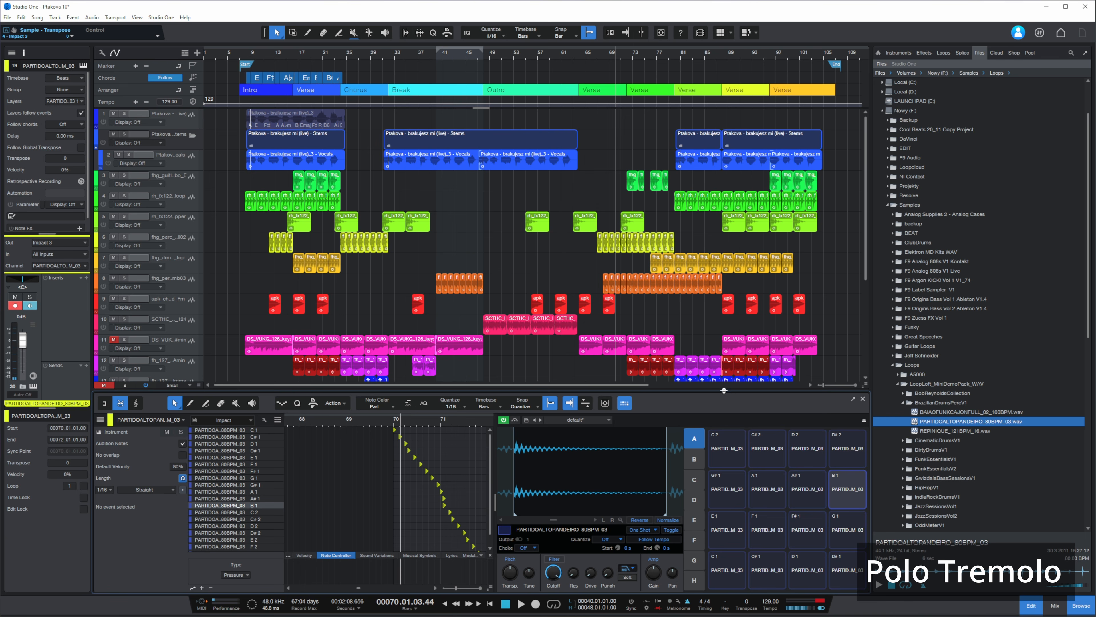
- Hide the browser and resize the note editor and its embedded Impact view so the waveform, controls and pads stack vertically
{"action": "left_click_drag", "start_coordinate": [725, 393], "coordinate": [762, 220]}
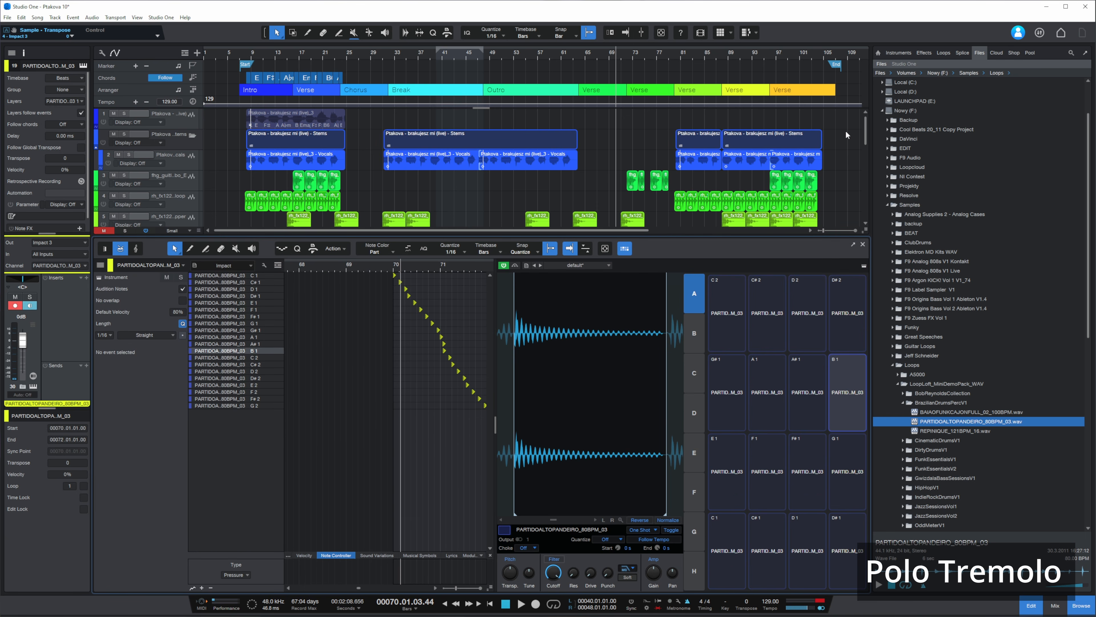
{"action": "key", "text": "F5"}
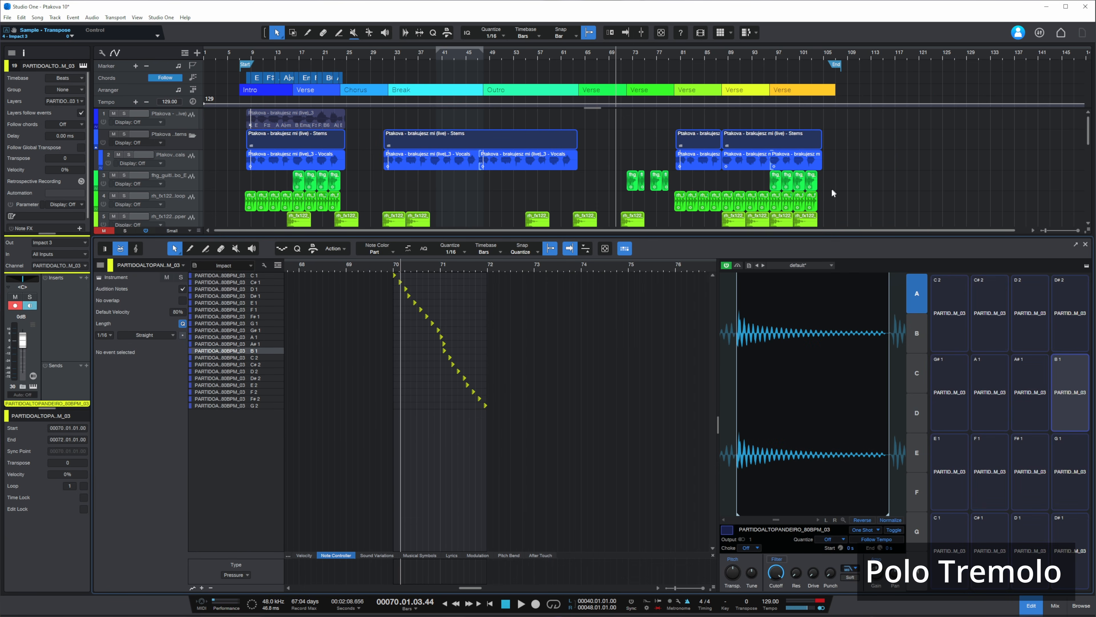
{"action": "left_click_drag", "start_coordinate": [764, 237], "coordinate": [764, 208]}
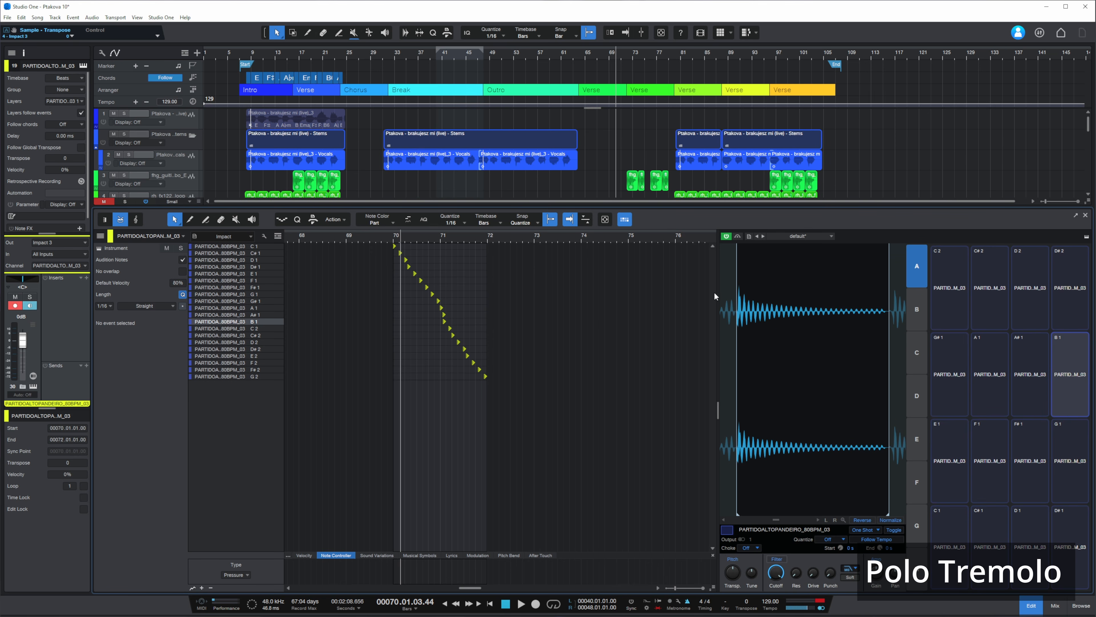
{"action": "left_click_drag", "start_coordinate": [715, 291], "coordinate": [559, 322]}
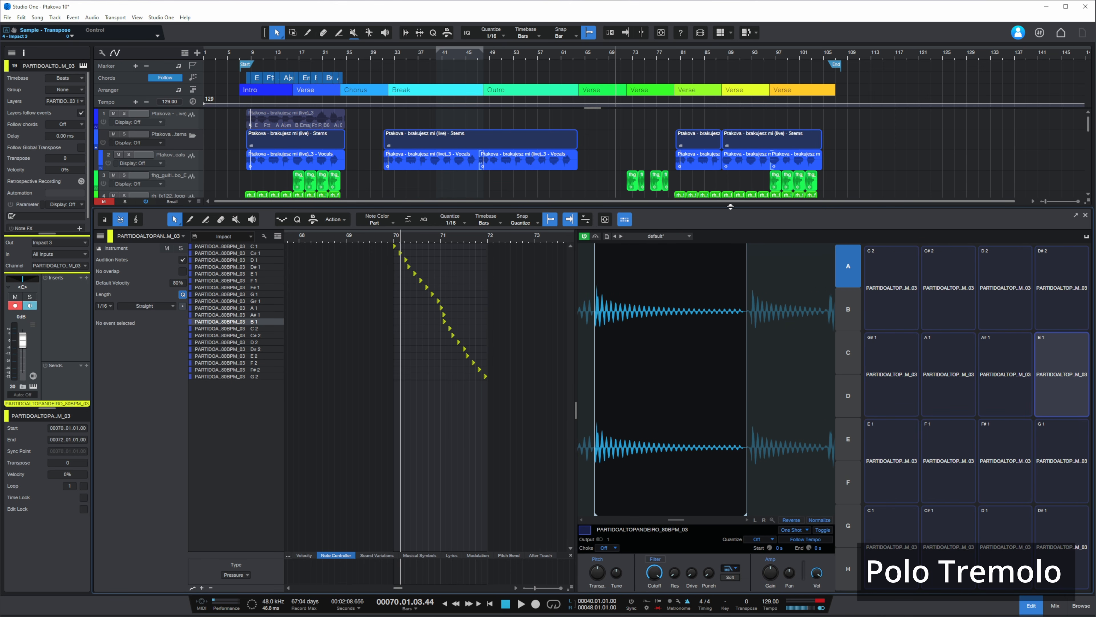
{"action": "left_click_drag", "start_coordinate": [731, 206], "coordinate": [645, 283]}
{"action": "left_click_drag", "start_coordinate": [576, 339], "coordinate": [819, 328]}
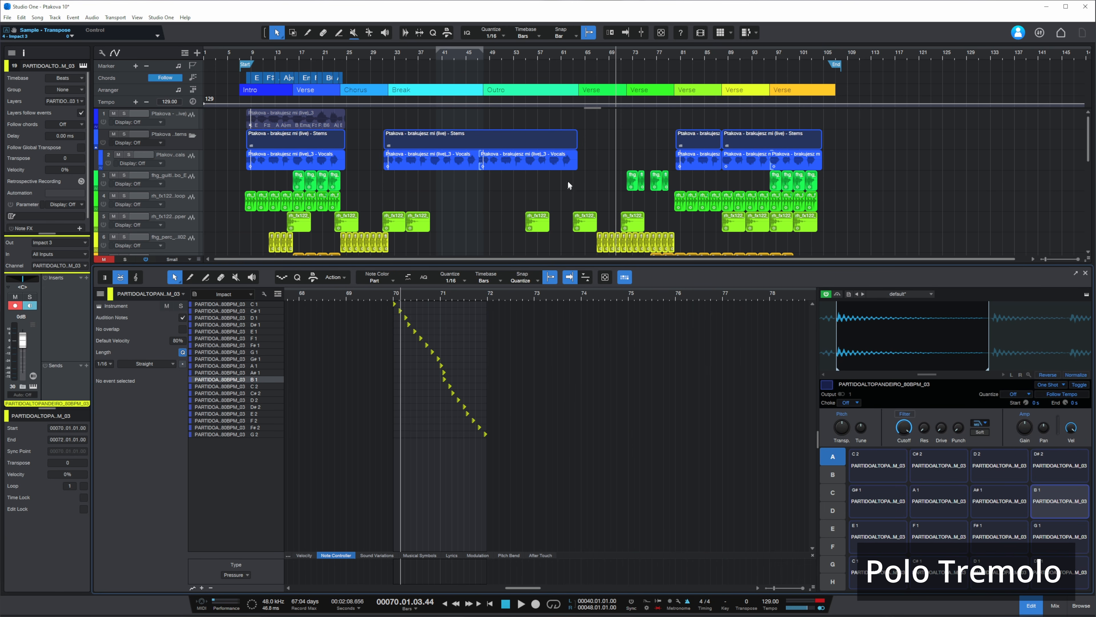
- Move the PARTIDOALTOPANDEIRO part to bar 64 and duplicate it during playback
{"action": "scroll", "coordinate": [569, 185], "scroll_direction": "down", "scroll_amount": 10}
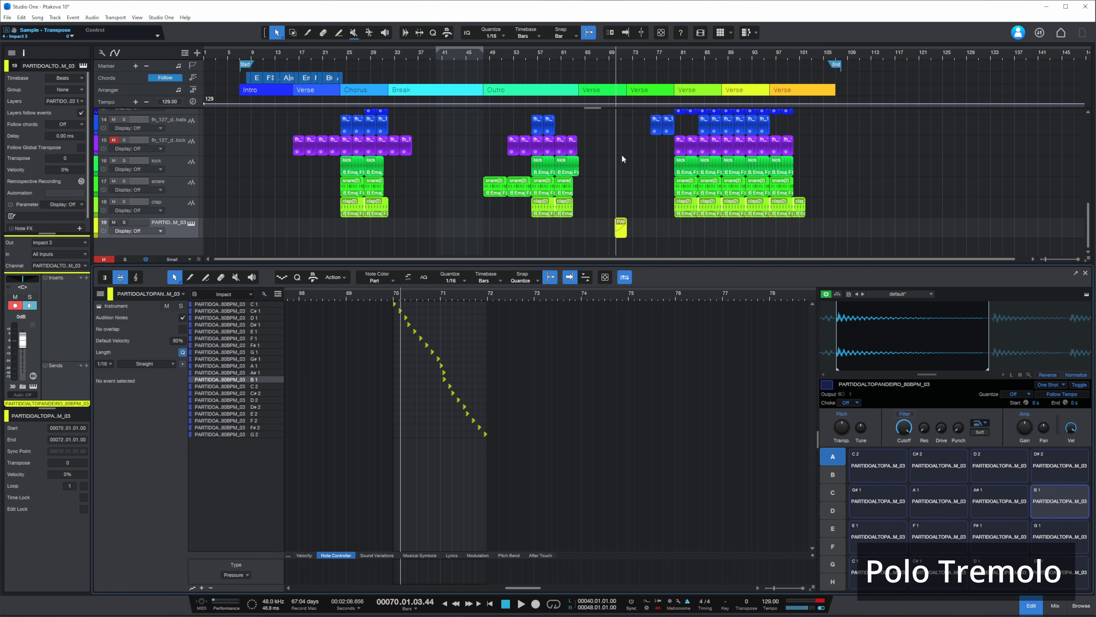
{"action": "scroll", "coordinate": [603, 61], "scroll_direction": "up", "scroll_amount": 5}
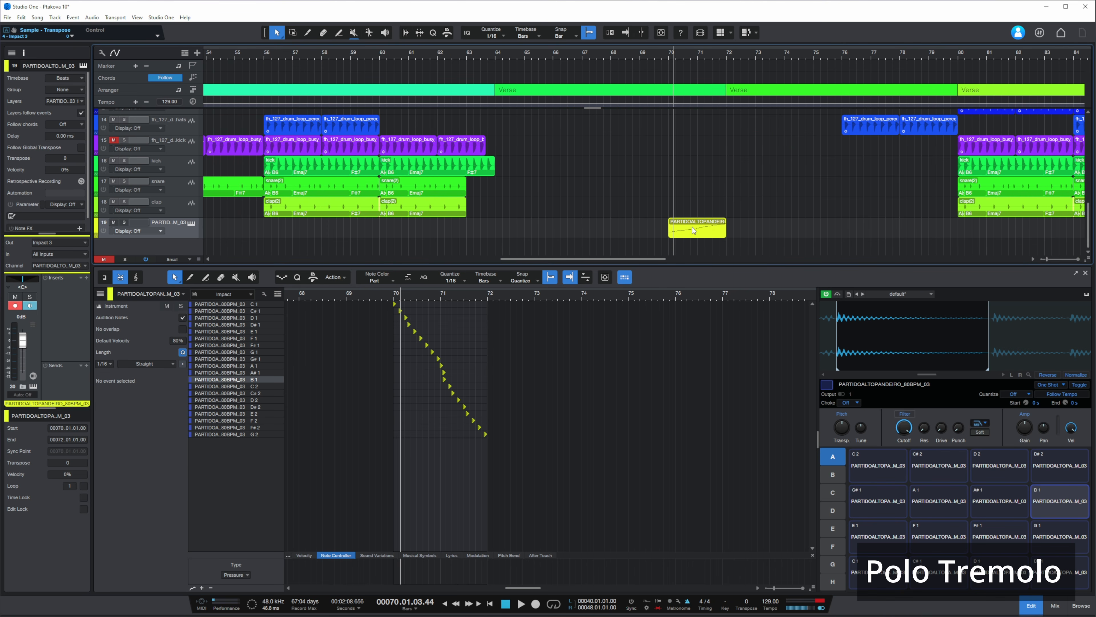
{"action": "left_click_drag", "start_coordinate": [694, 230], "coordinate": [522, 230]}
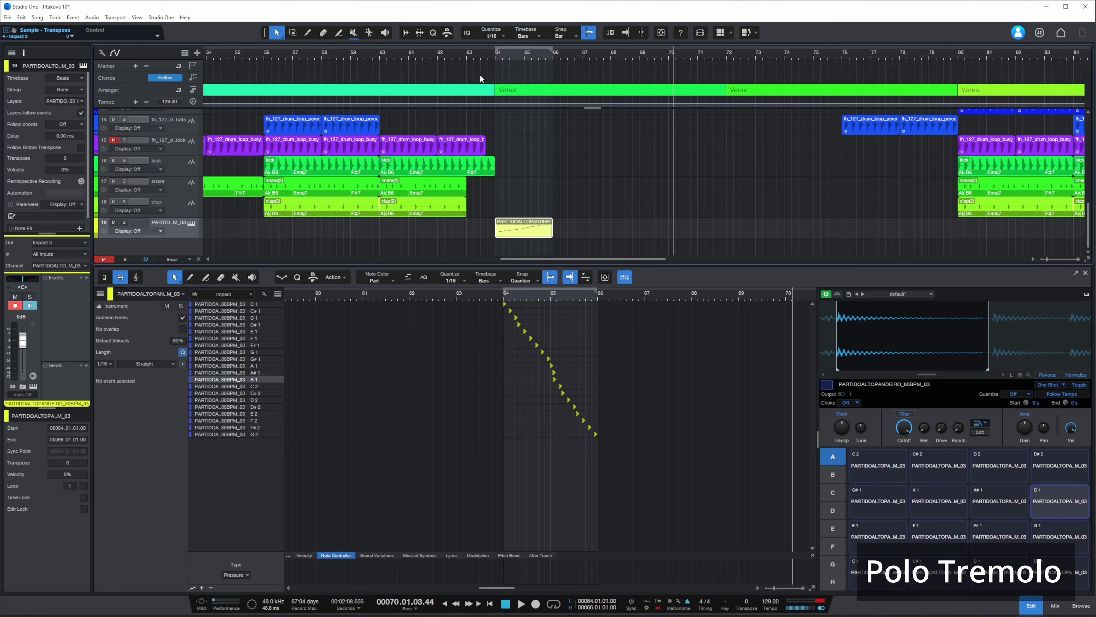
{"action": "left_click", "coordinate": [463, 52]}
{"action": "key", "text": "space"}
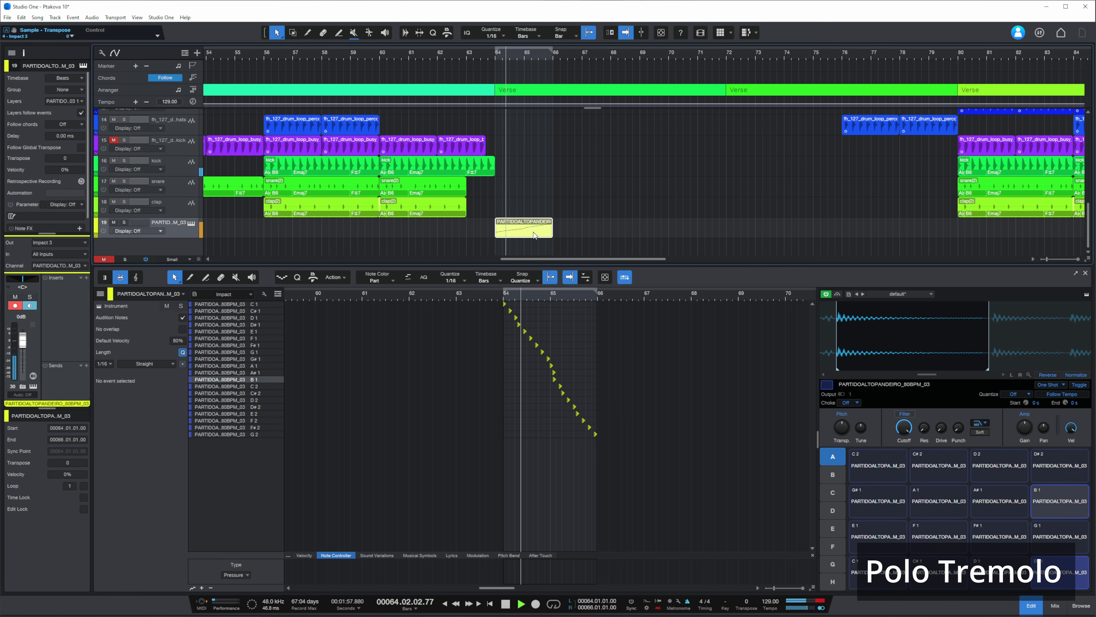
{"action": "key", "text": "d"}
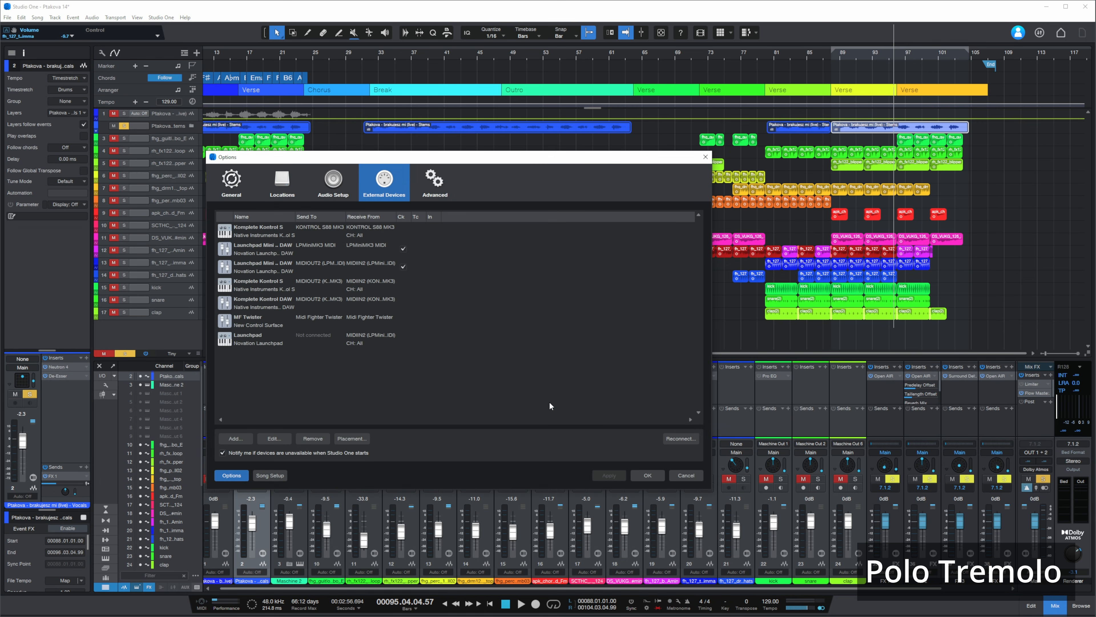
- Review the Dolby Atmos mode and sample rate options in the song's spatial audio setup, and close the setup
{"action": "left_click", "coordinate": [271, 475]}
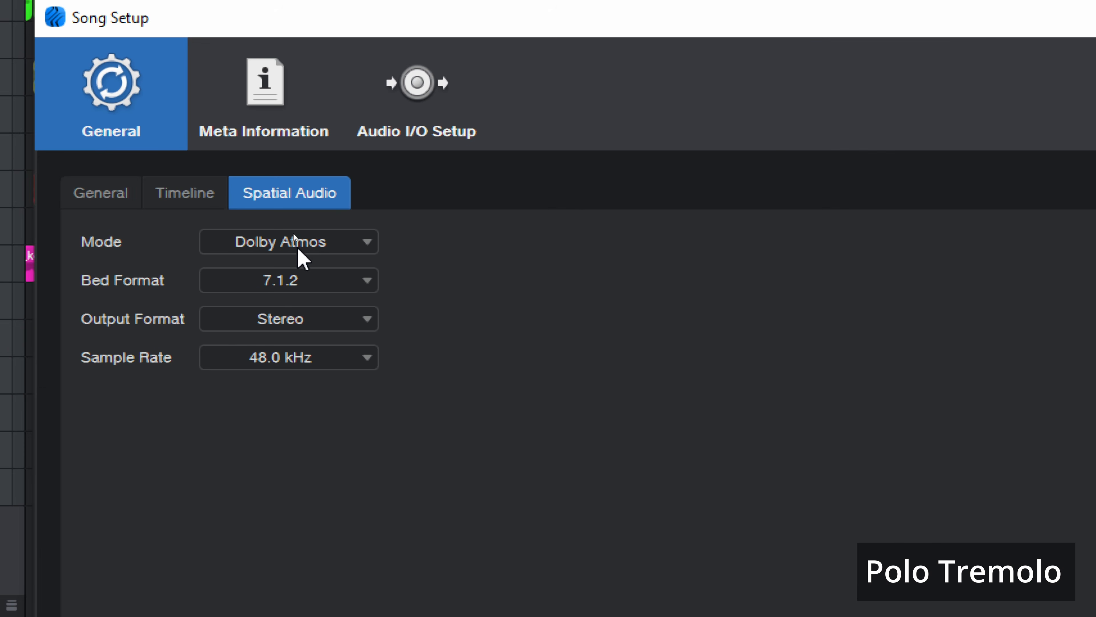
{"action": "left_click", "coordinate": [294, 232]}
{"action": "left_click", "coordinate": [294, 251]}
{"action": "left_click", "coordinate": [317, 362]}
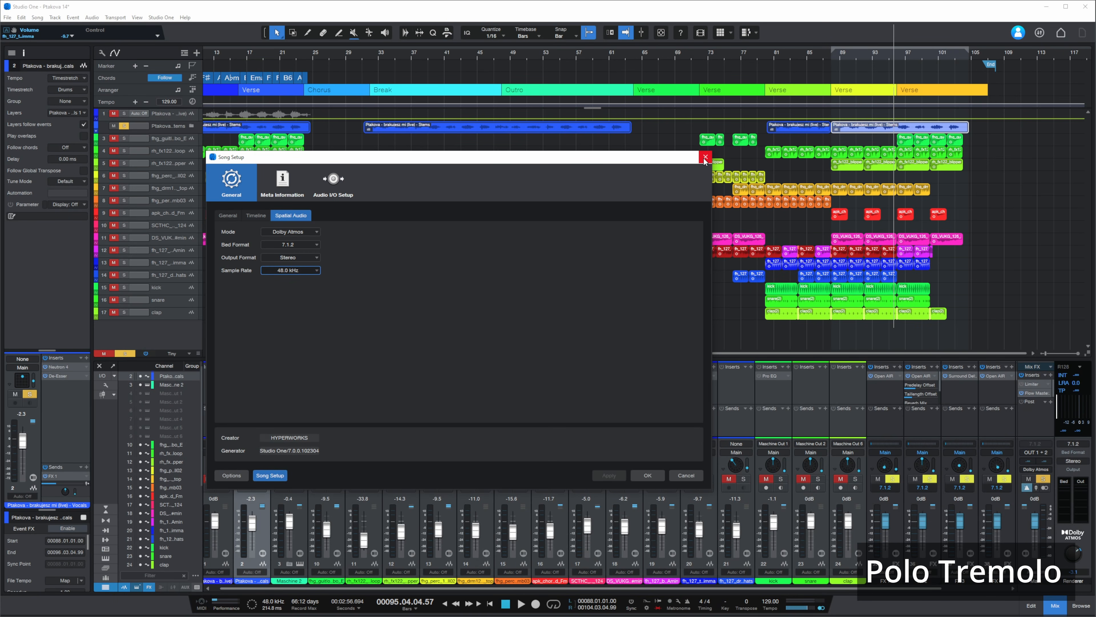
{"action": "left_click", "coordinate": [704, 158]}
- Unsolo the Ptakova stems folder and solo the SCTHC_Music loop track used in the Outro
{"action": "left_click", "coordinate": [123, 126]}
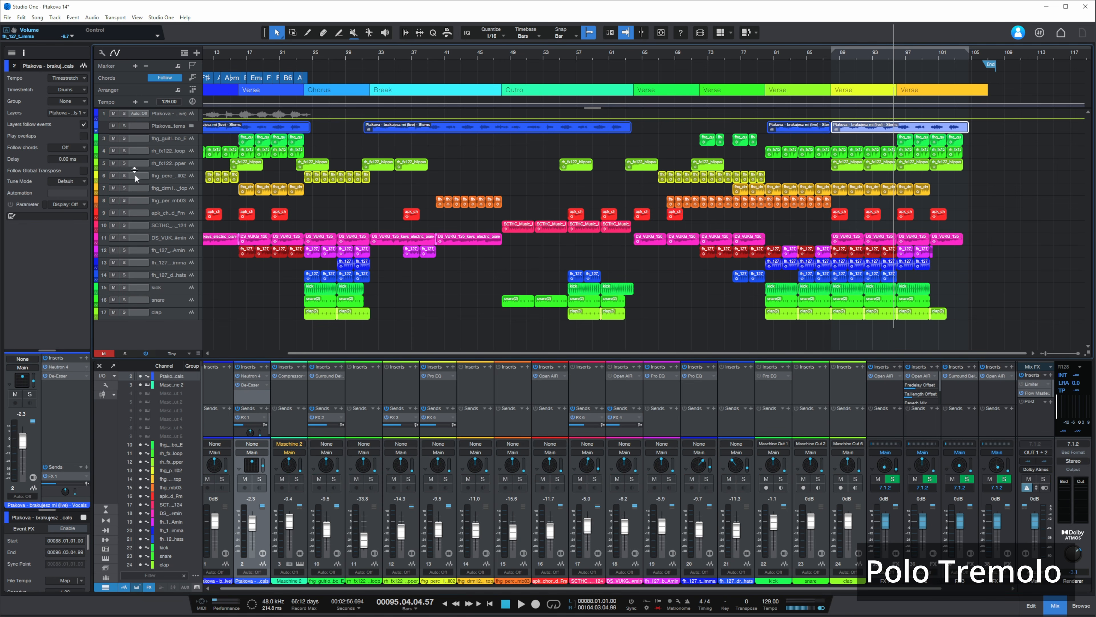
{"action": "left_click", "coordinate": [517, 229]}
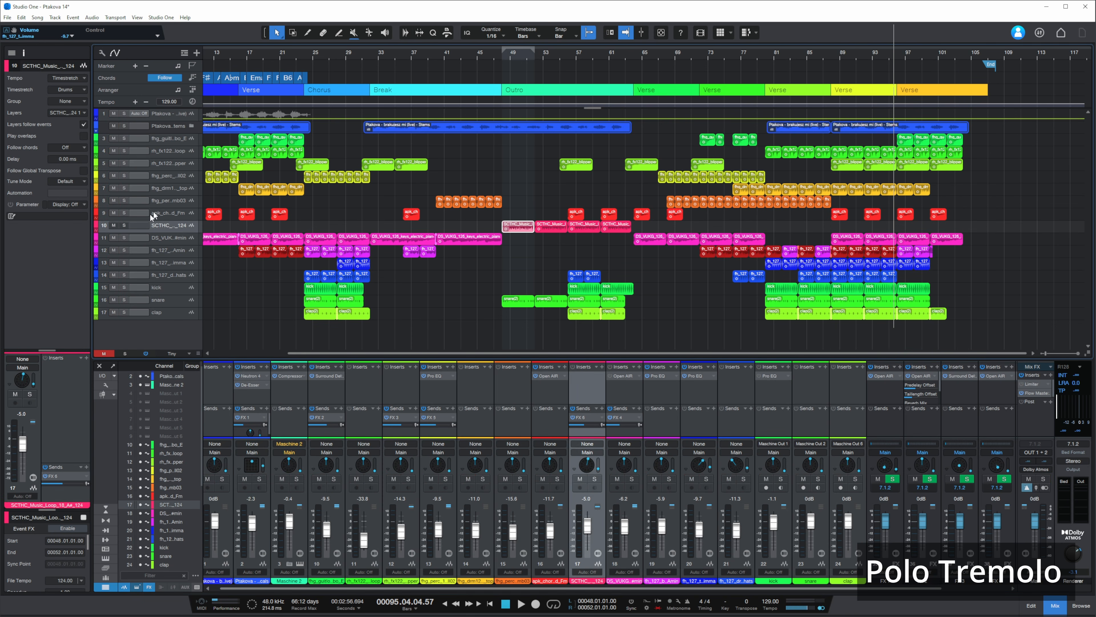
{"action": "left_click", "coordinate": [124, 226]}
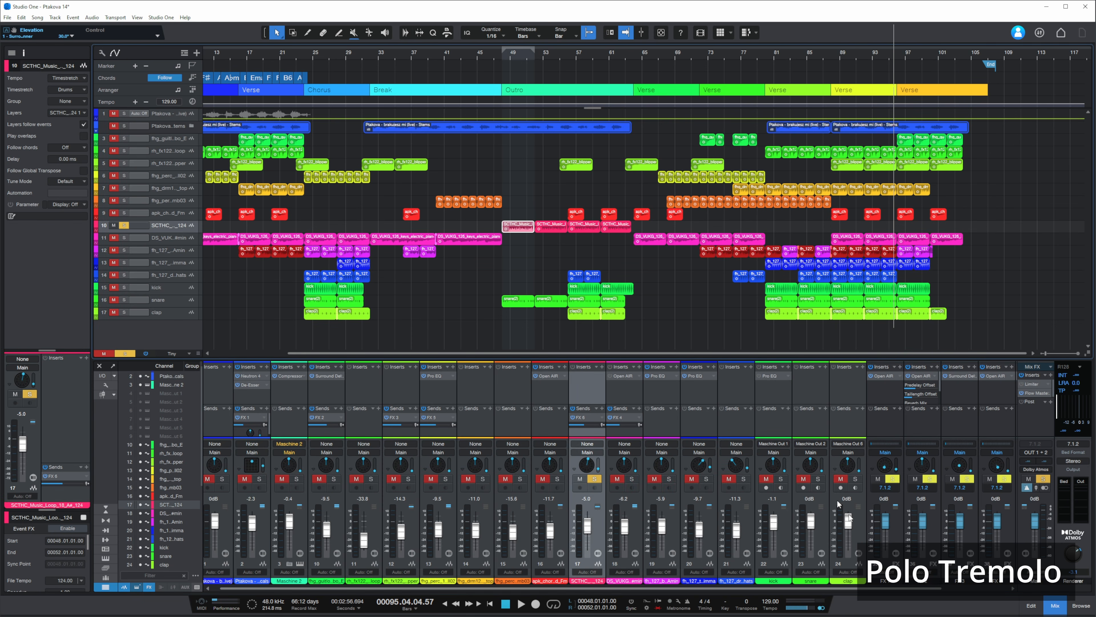
- Open the Open AIR reverb inserted on the FX 5 channel
{"action": "scroll", "coordinate": [950, 518], "scroll_direction": "right", "scroll_amount": 3}
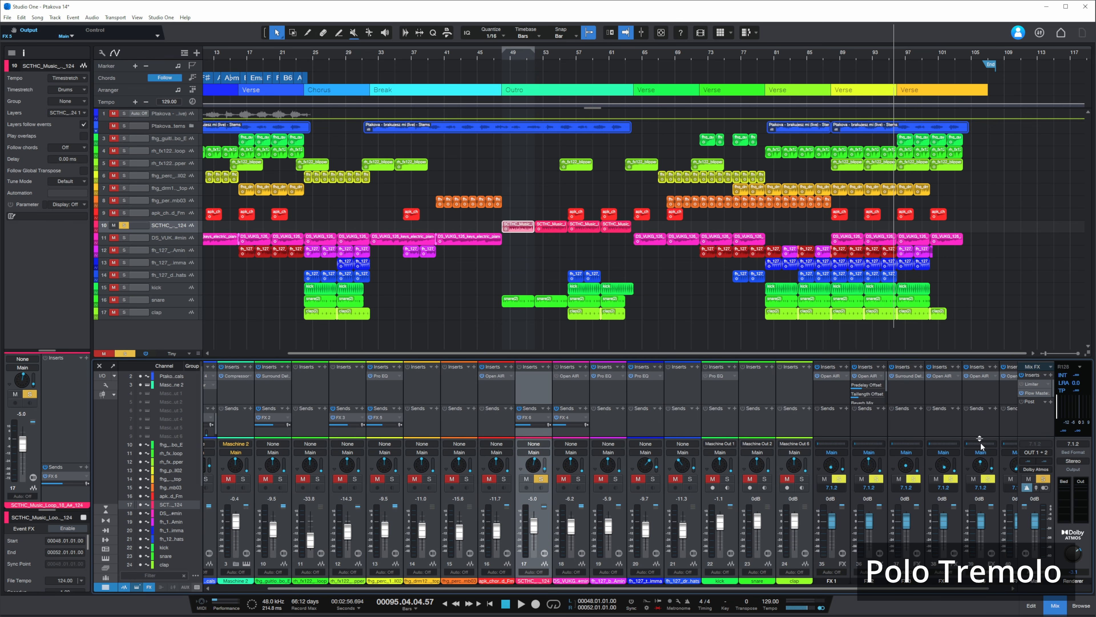
{"action": "left_click", "coordinate": [980, 374]}
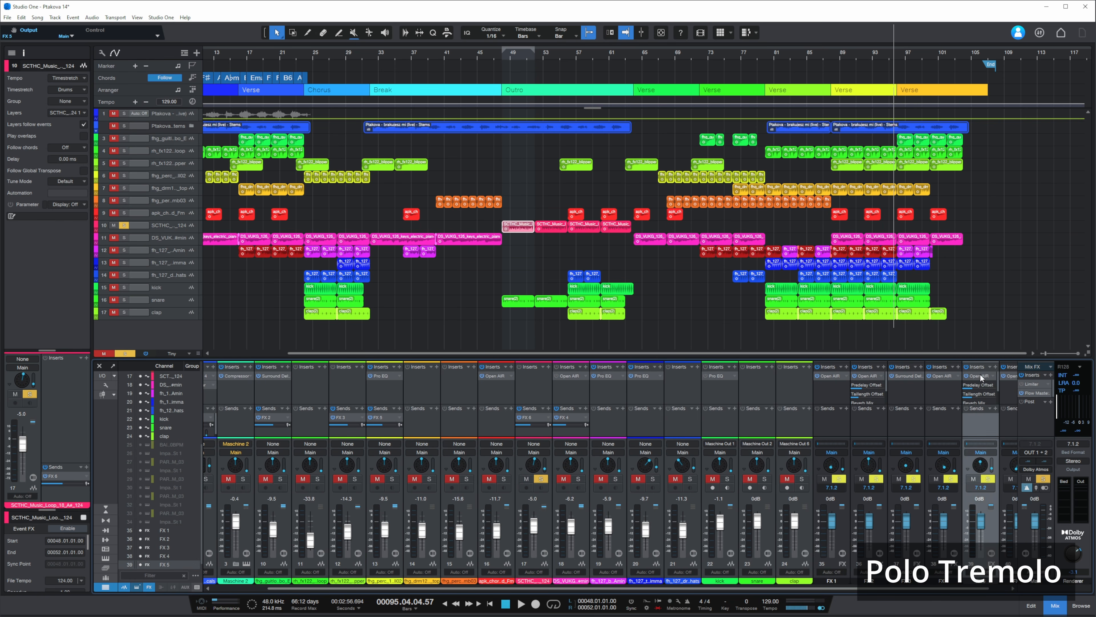
{"action": "left_click", "coordinate": [981, 374]}
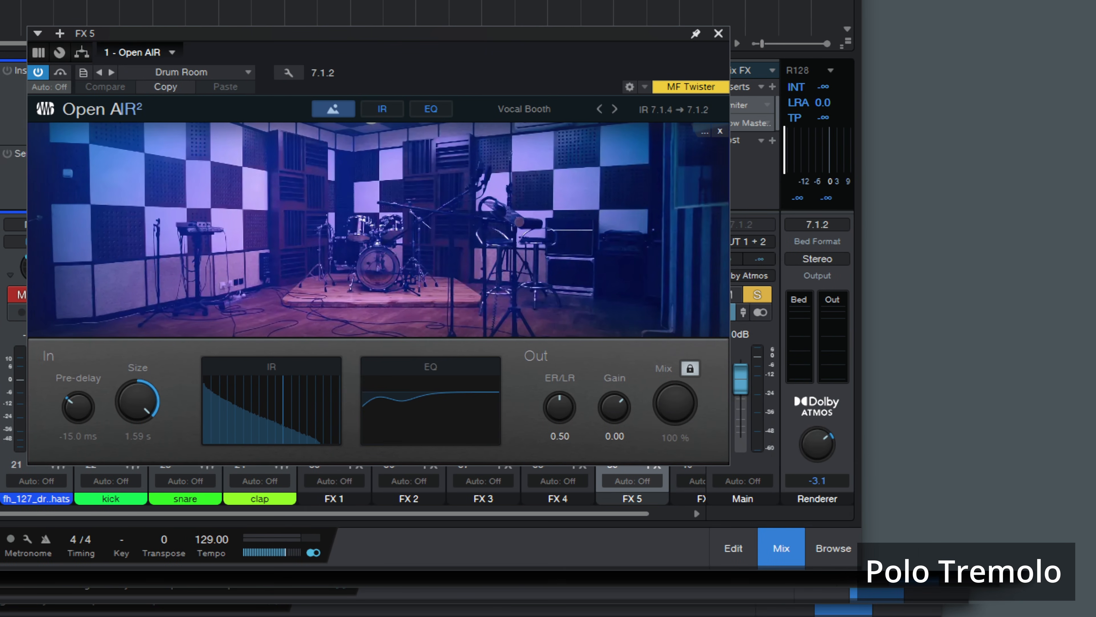
- Compare the Stereo and Binaural outputs of the Dolby Atmos renderer during playback, switching back and forth and finishing on Binaural
{"action": "key", "text": "space"}
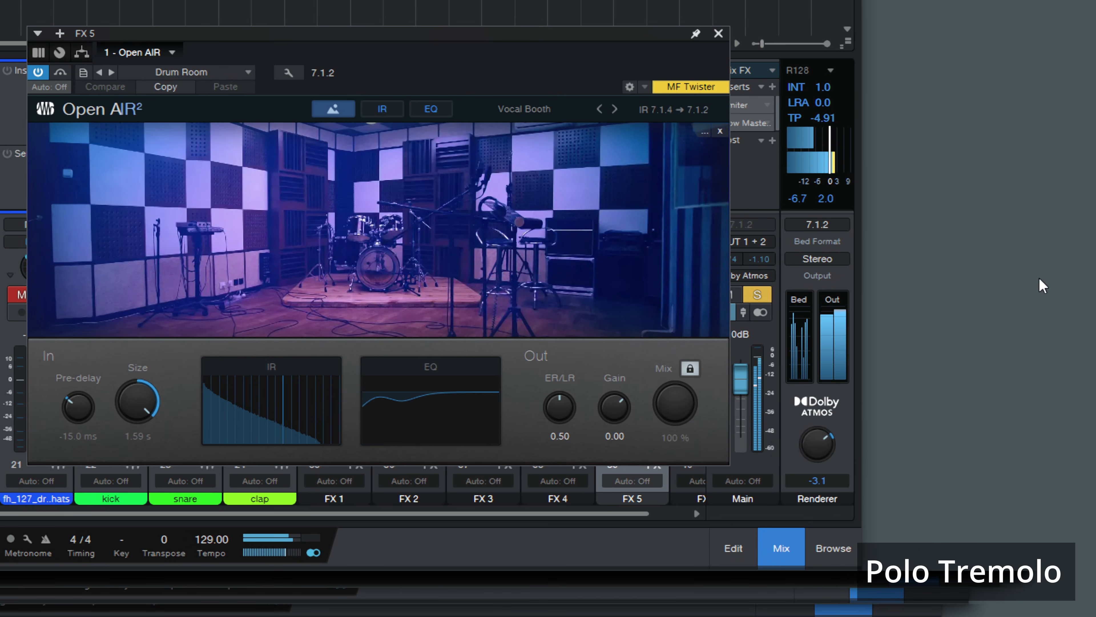
{"action": "left_click", "coordinate": [806, 261]}
{"action": "left_click", "coordinate": [800, 296]}
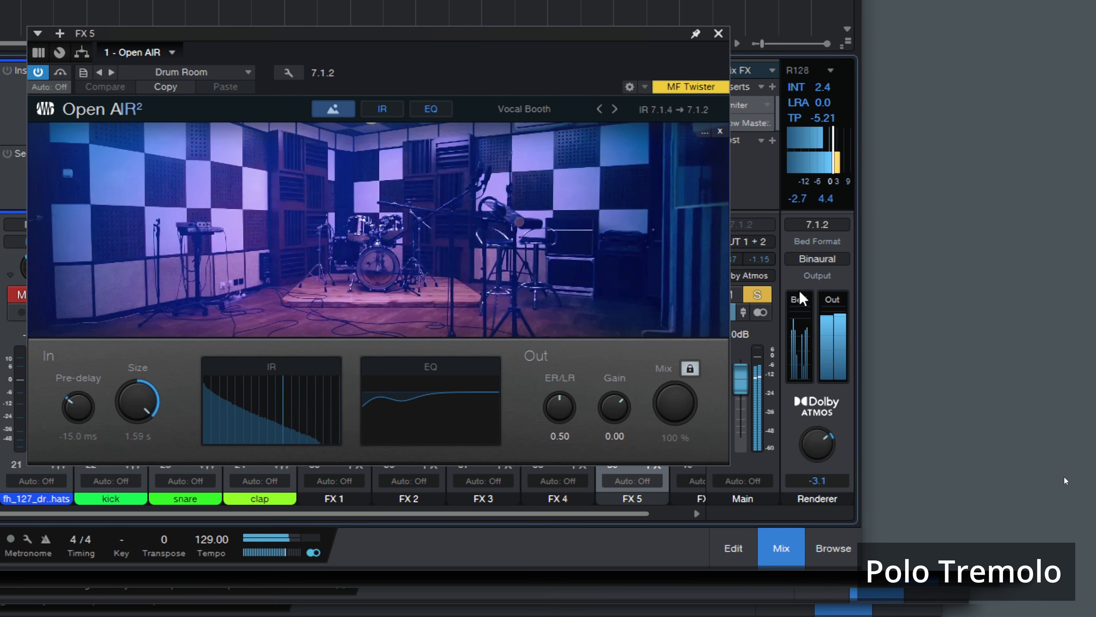
{"action": "left_click", "coordinate": [808, 260]}
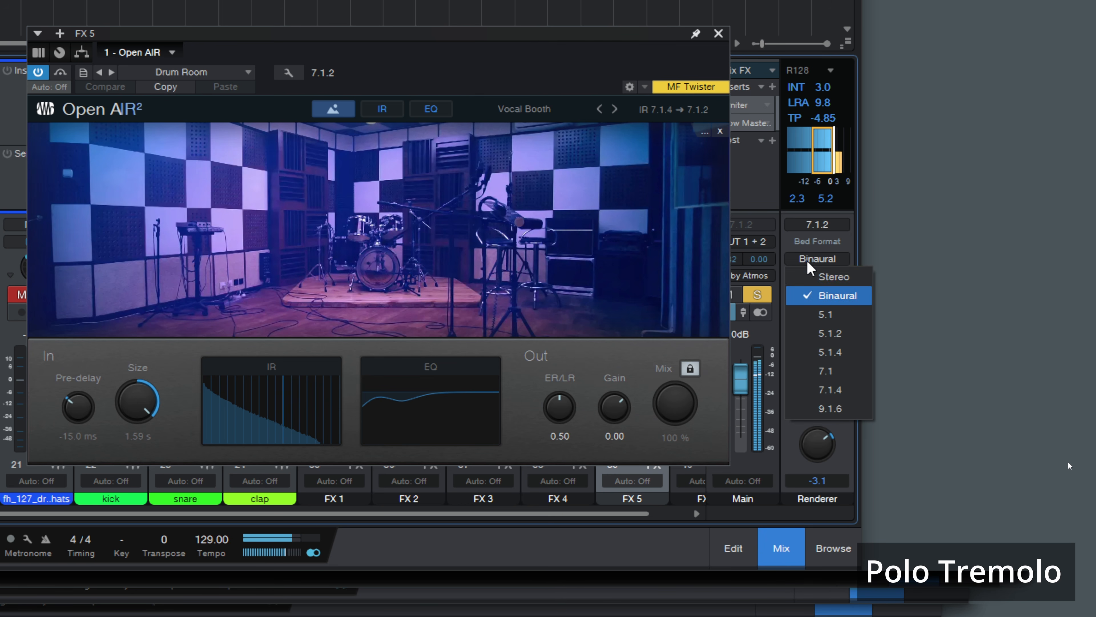
{"action": "left_click", "coordinate": [811, 277]}
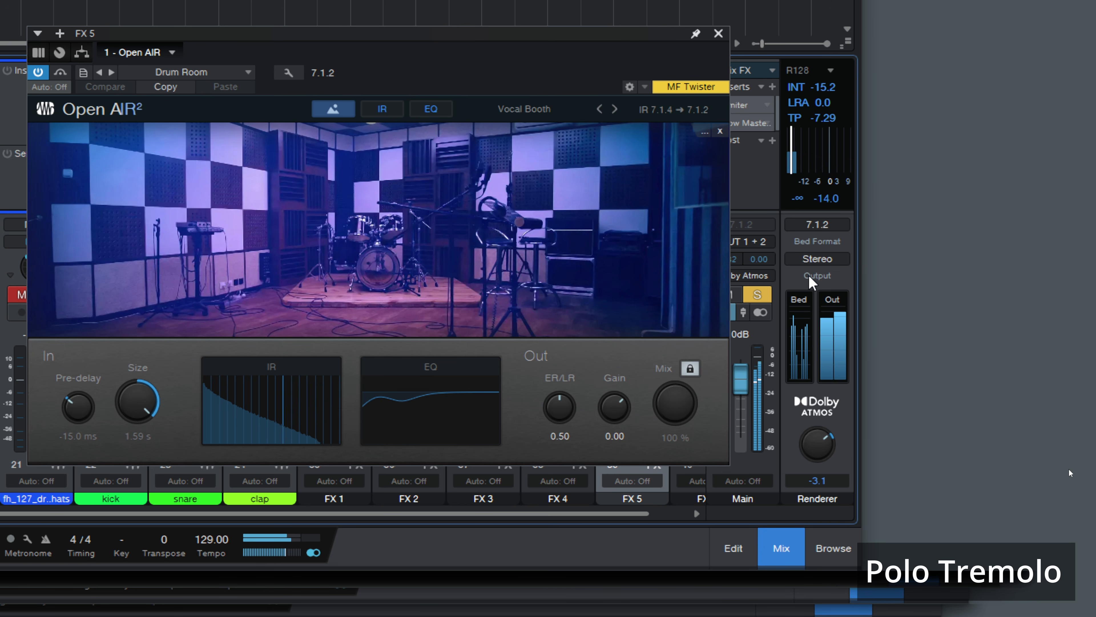
{"action": "left_click", "coordinate": [824, 265]}
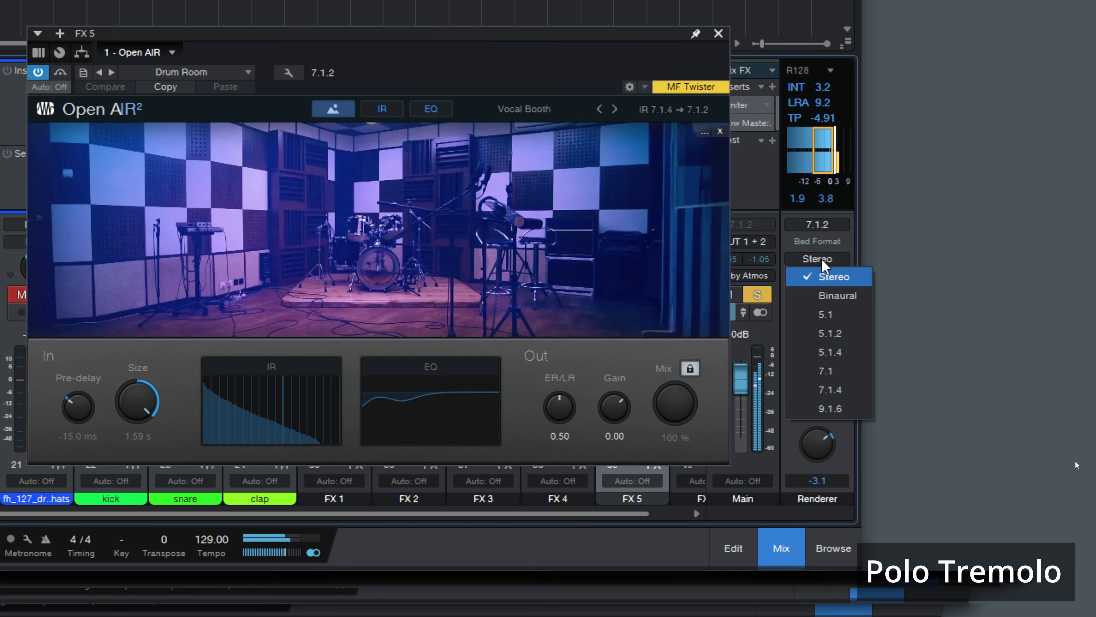
{"action": "left_click", "coordinate": [820, 295]}
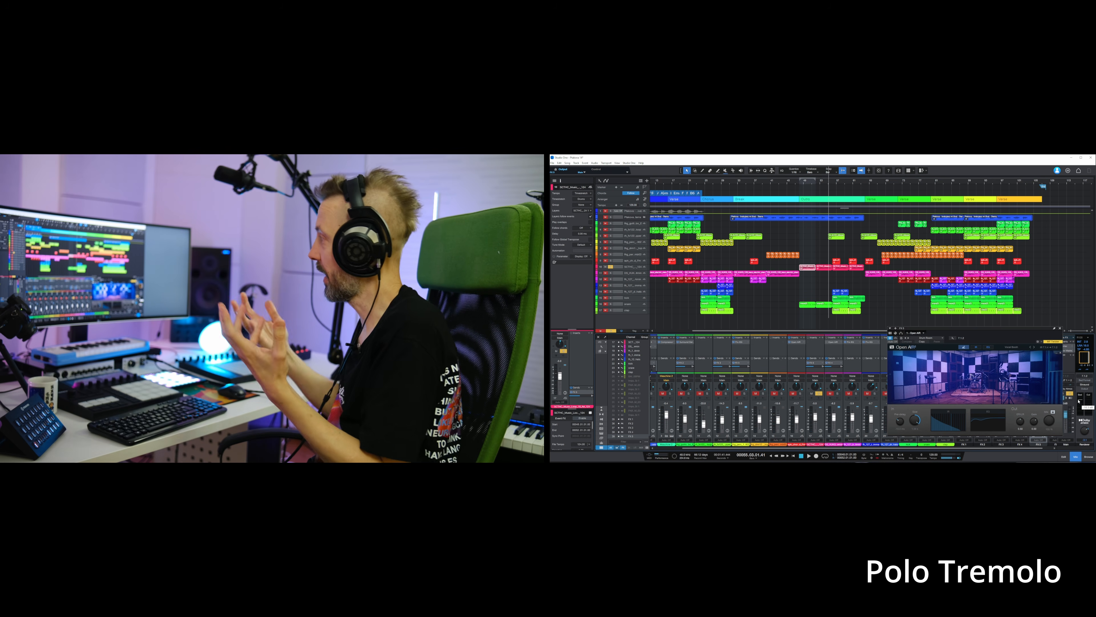
- Unsolo the SCTHC_Music loop track and close the Open AIR reverb of the FX 5 channel
{"action": "left_click", "coordinate": [611, 267]}
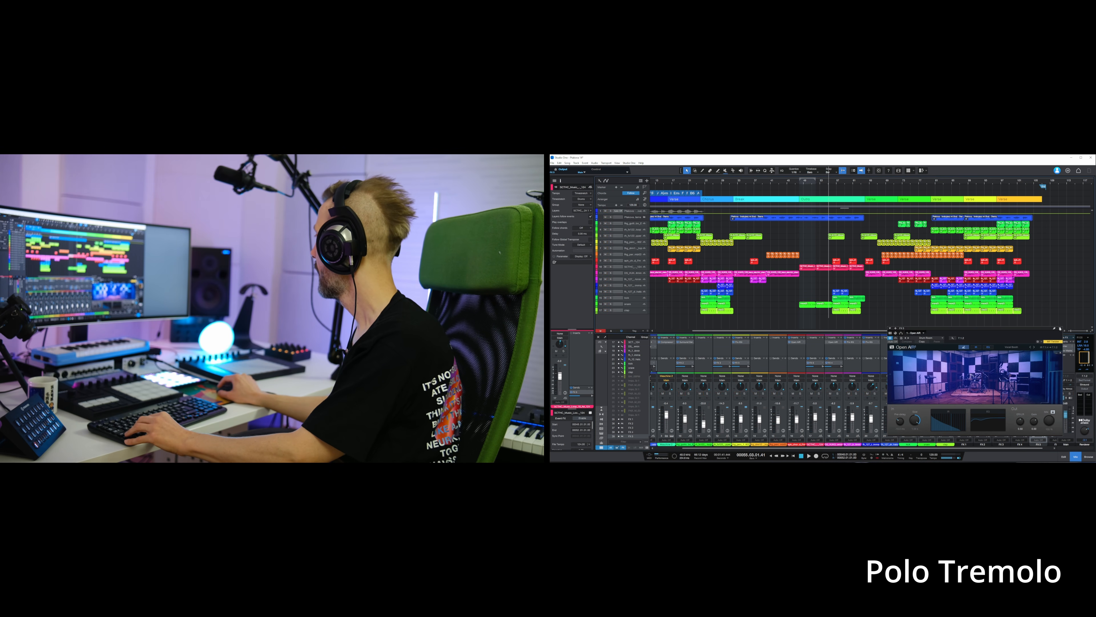
{"action": "left_click", "coordinate": [1059, 329]}
- Set the renderer output to Stereo and open the Dolby Atmos Renderer during playback
{"action": "left_click", "coordinate": [1089, 389]}
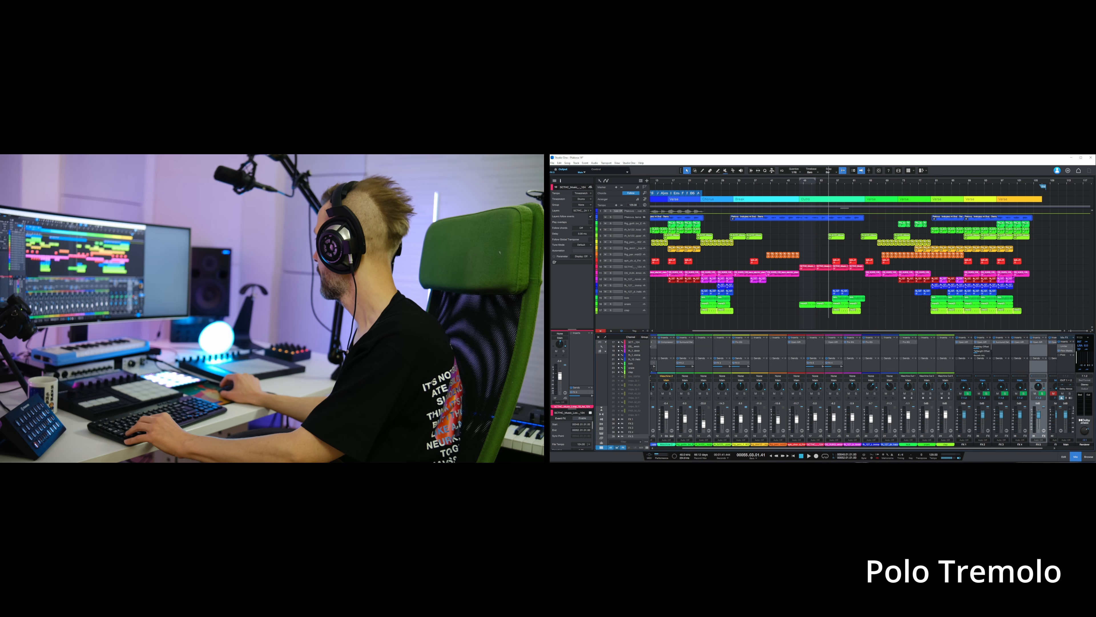
{"action": "key", "text": "super+plus"}
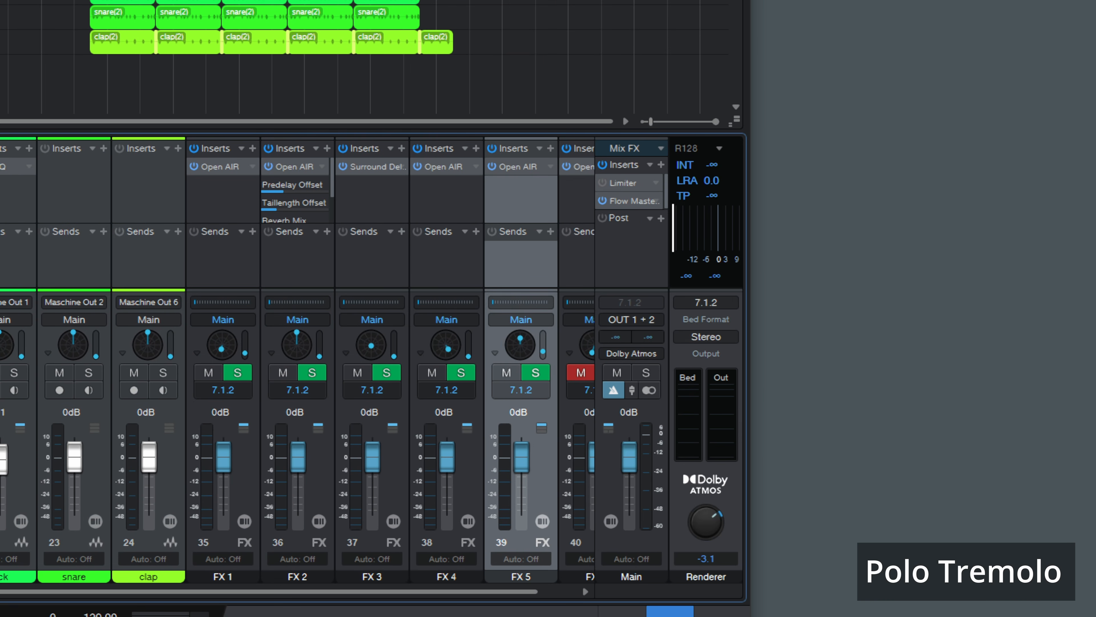
{"action": "key", "text": "space"}
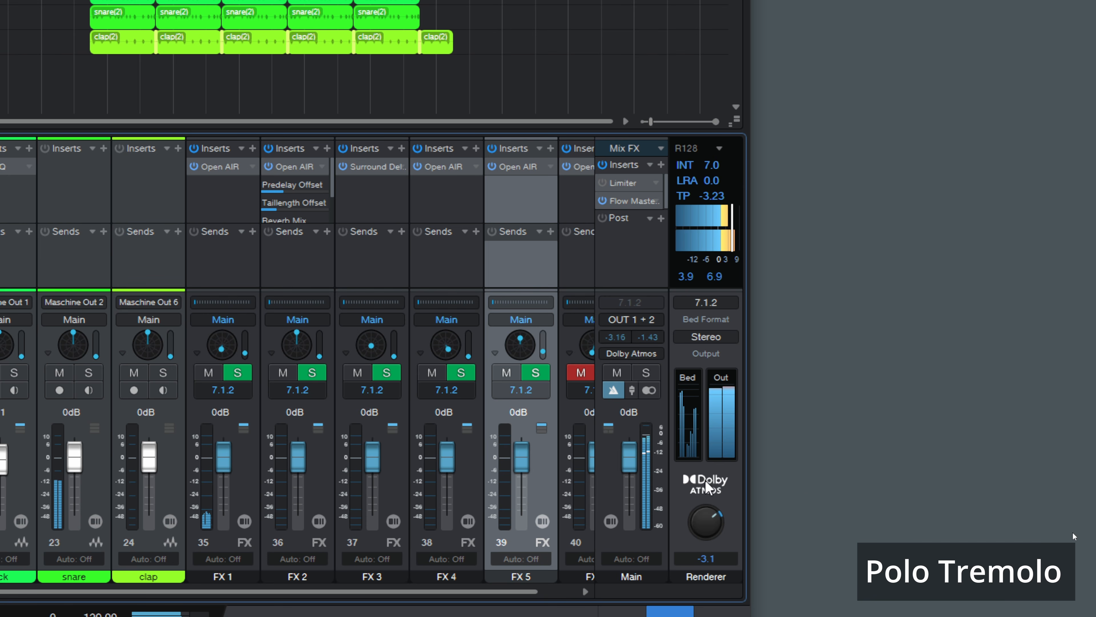
{"action": "left_click", "coordinate": [704, 492]}
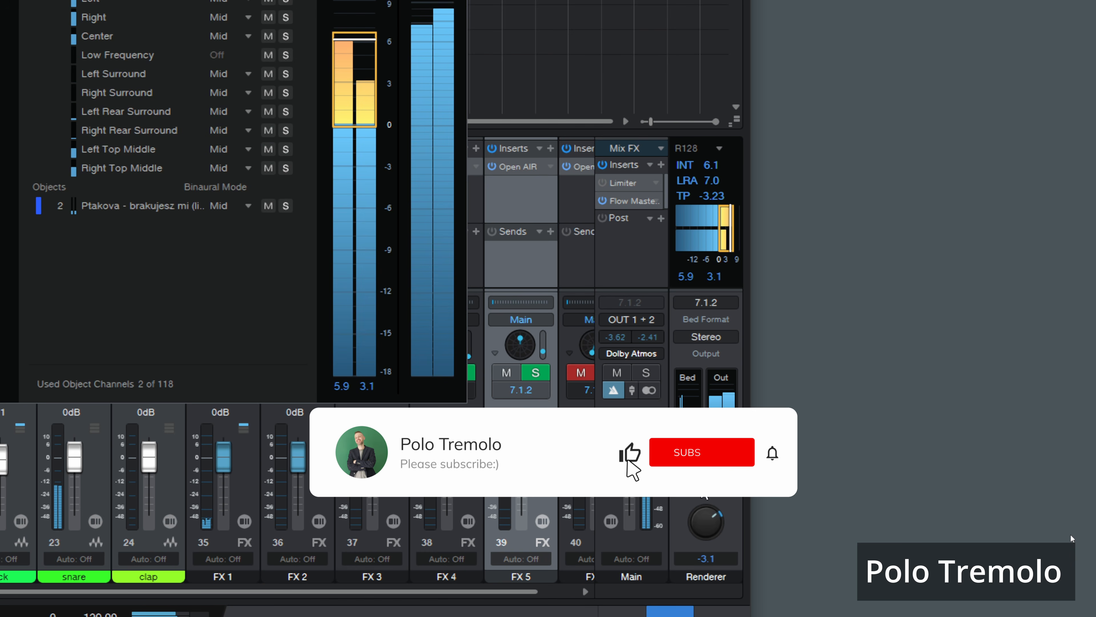
- Switch the renderer output to Binaural and back to Stereo to compare the full mix
{"action": "left_click", "coordinate": [710, 341]}
{"action": "left_click", "coordinate": [712, 374]}
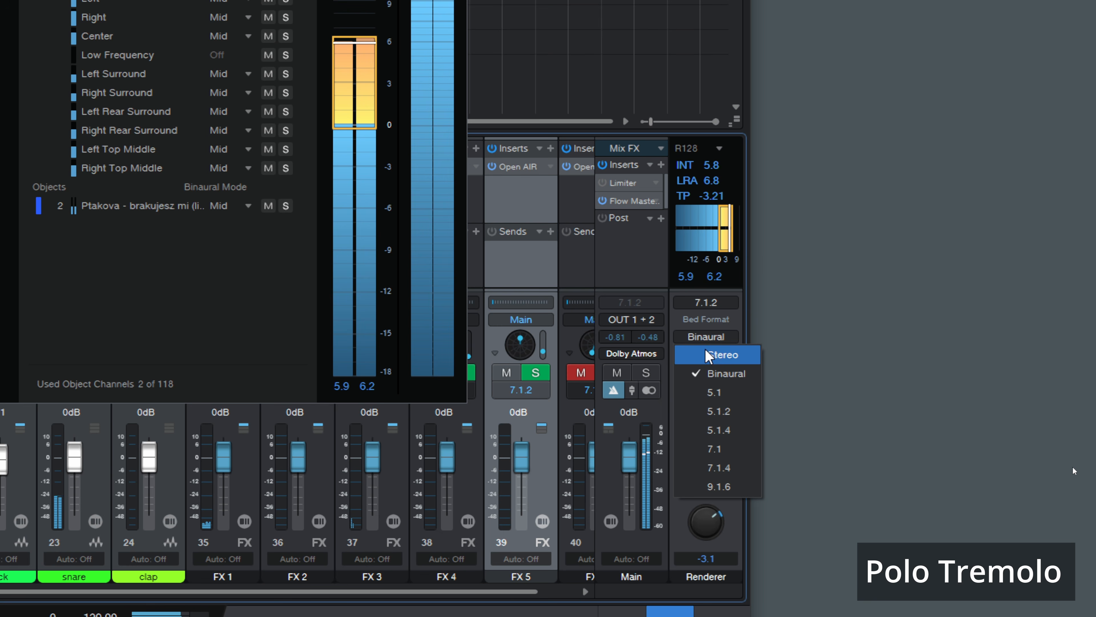
{"action": "left_click", "coordinate": [723, 355]}
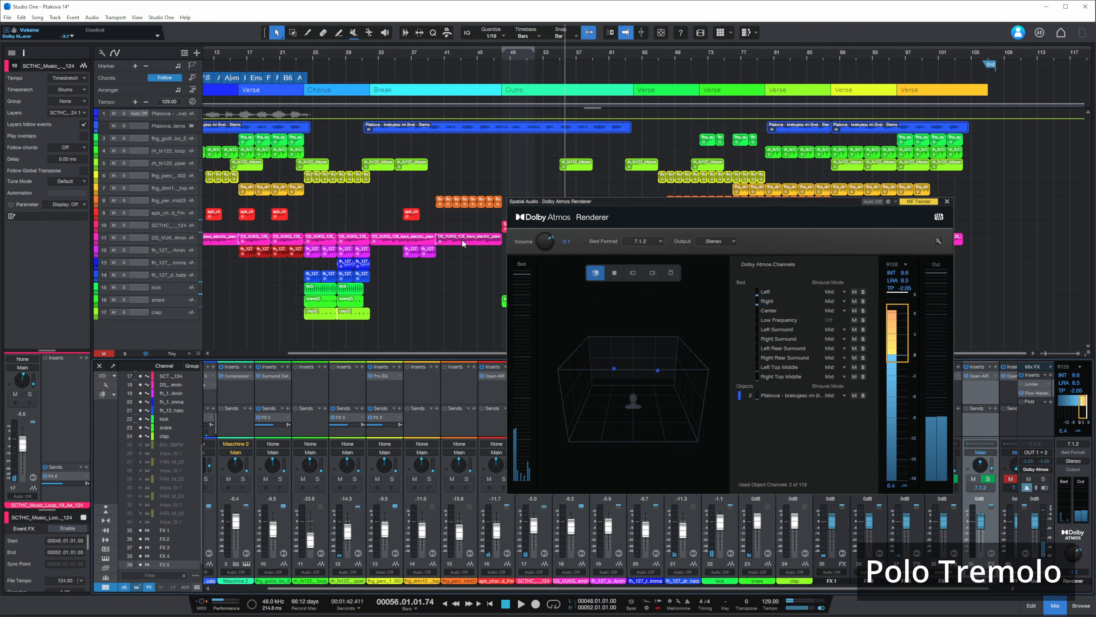
- Select the electric piano part just before the Outro and set the renderer output to Binaural during playback
{"action": "left_click", "coordinate": [463, 243]}
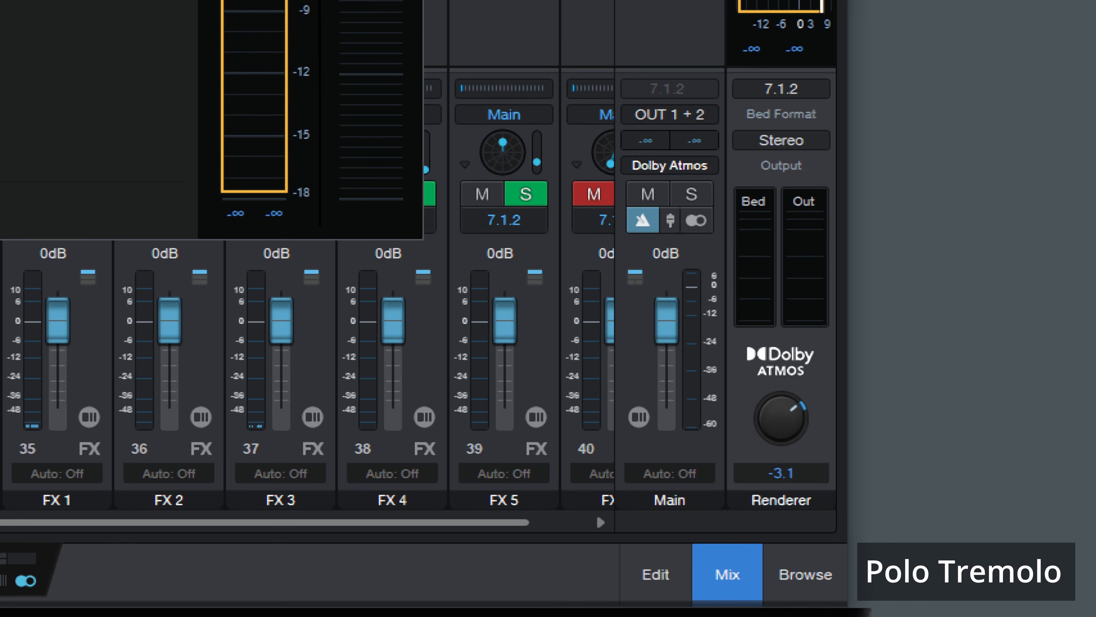
{"action": "key", "text": "space"}
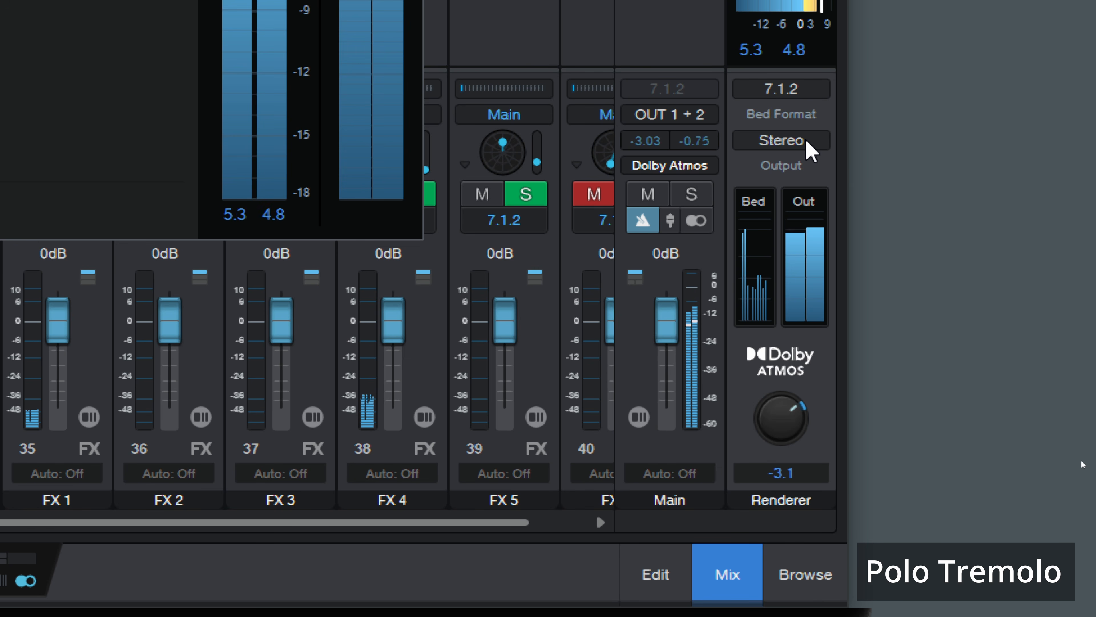
{"action": "left_click", "coordinate": [807, 142]}
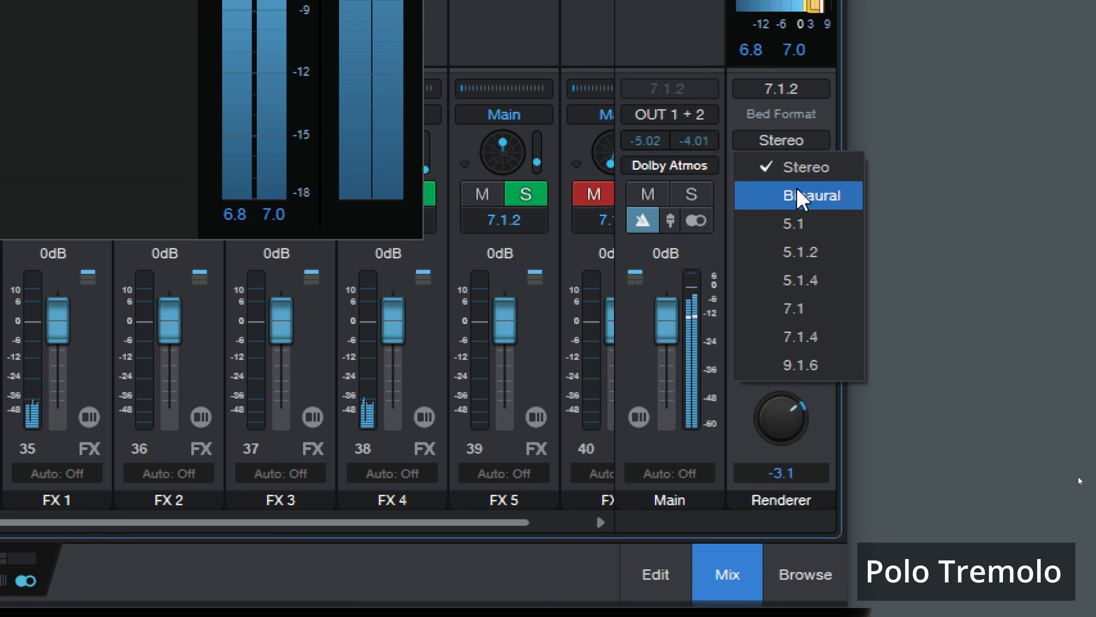
{"action": "left_click", "coordinate": [798, 197]}
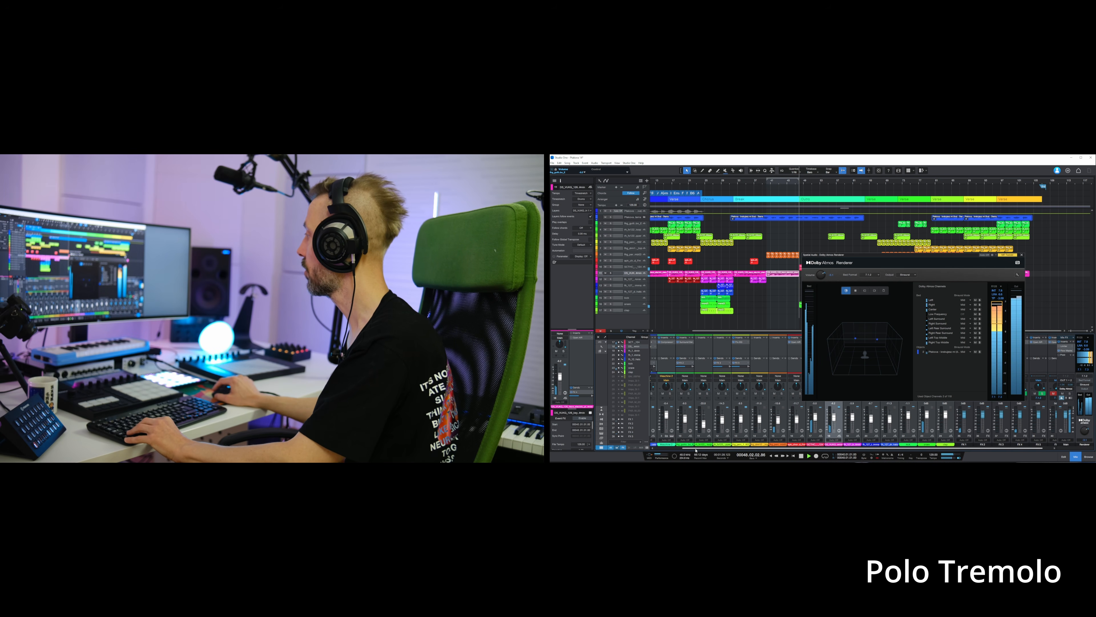
- Solo the Ptakova stems channel and move its sound object to the centre in front of the listener in the Spatial Object Panner
{"action": "left_click_drag", "start_coordinate": [693, 448], "coordinate": [665, 449]}
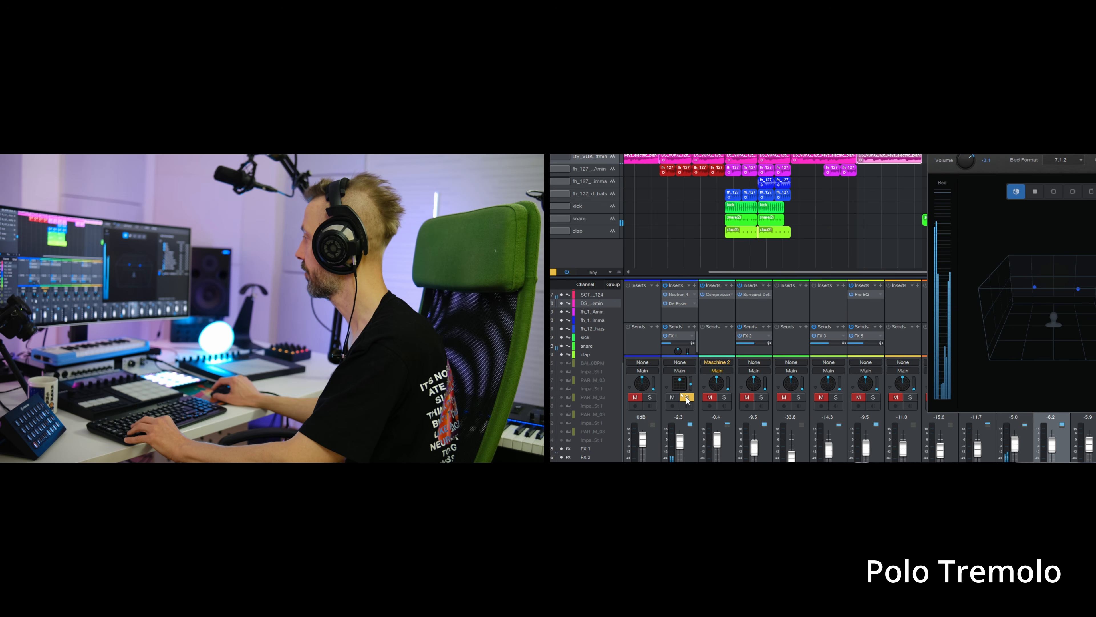
{"action": "right_click", "coordinate": [678, 385]}
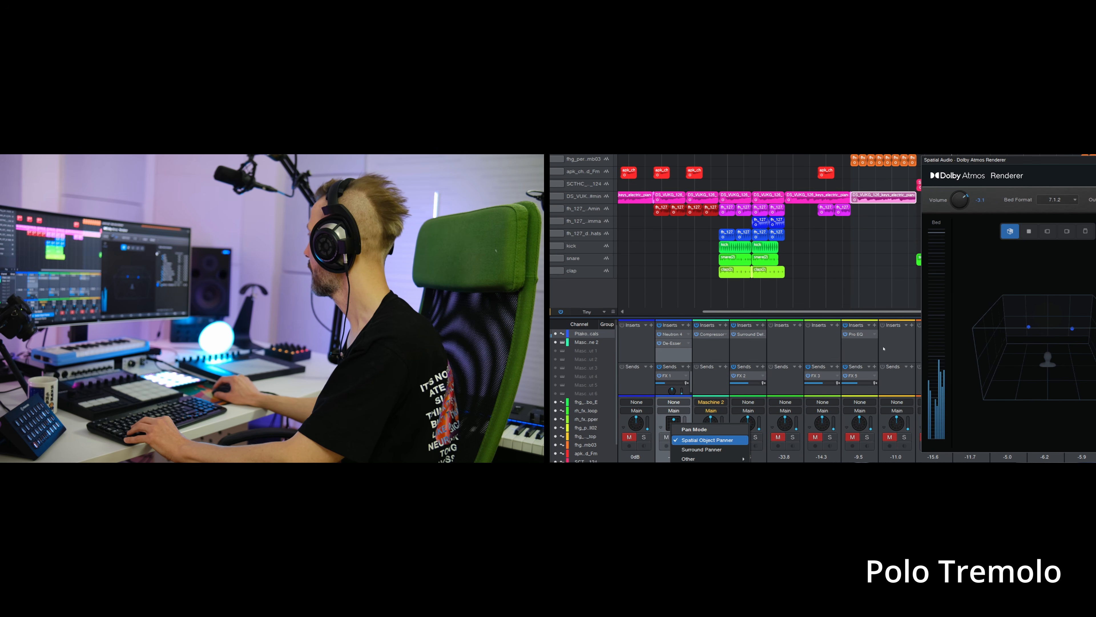
{"action": "left_click", "coordinate": [707, 440]}
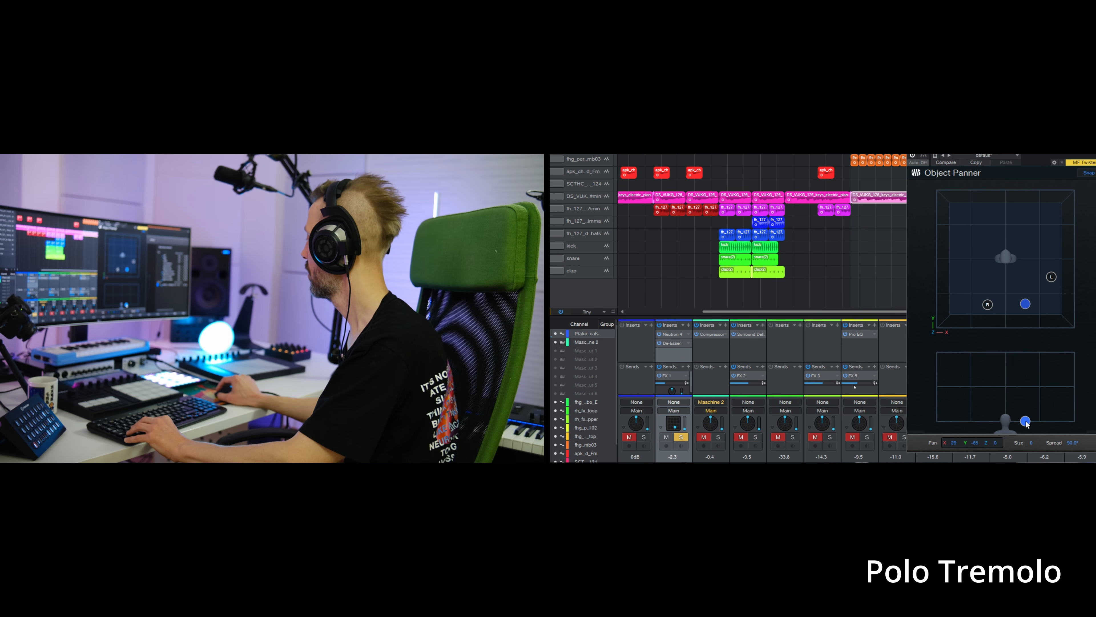
{"action": "left_click_drag", "start_coordinate": [1026, 307], "coordinate": [1011, 213]}
{"action": "key", "text": "super+minus"}
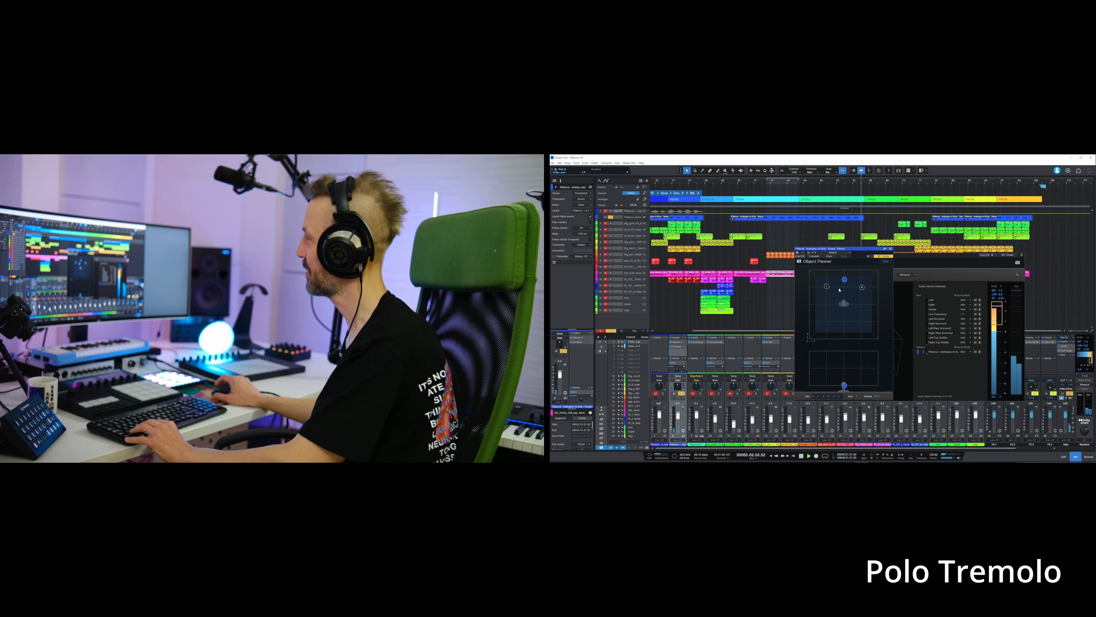